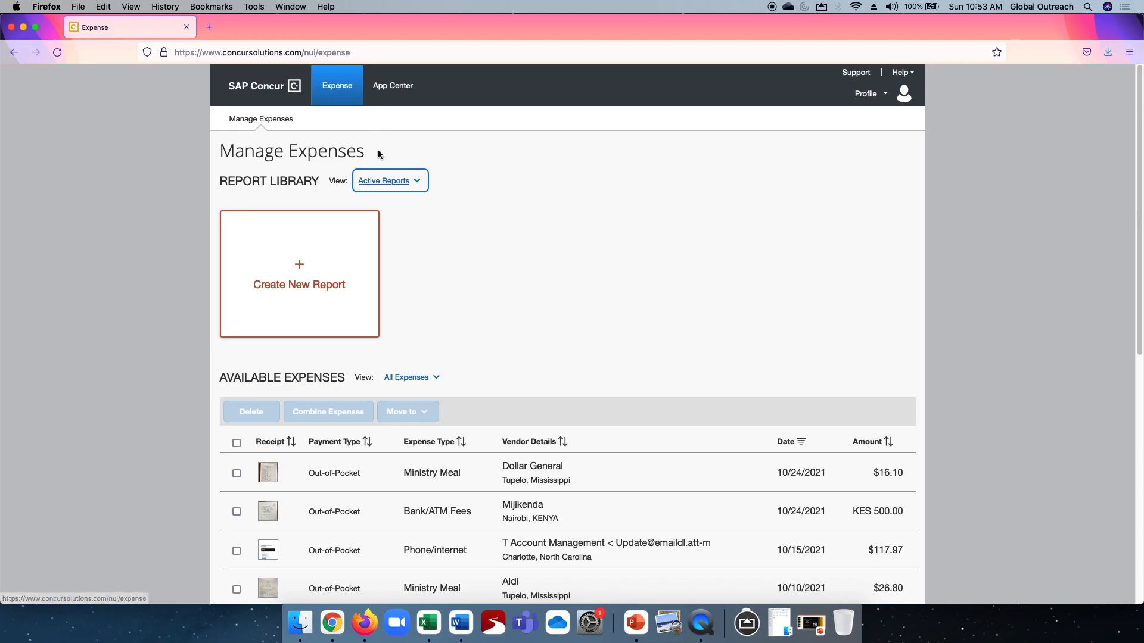
Review the available expenses and the uploaded receipt images on the Manage Expenses page.
scroll(543, 286, "down", 7)
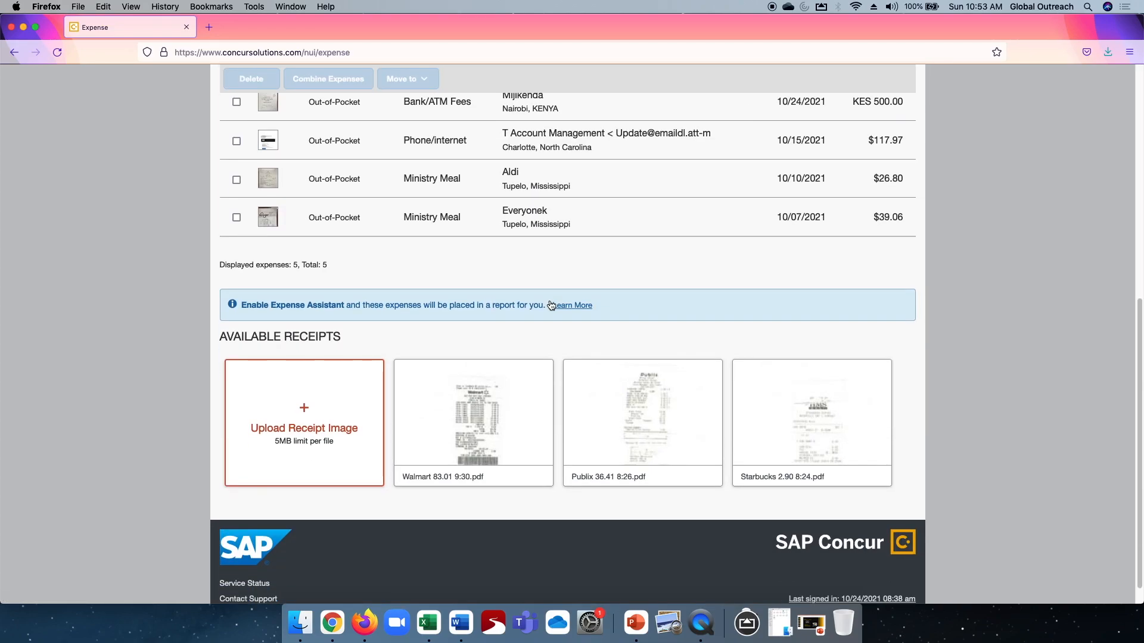
scroll(552, 305, "up", 3)
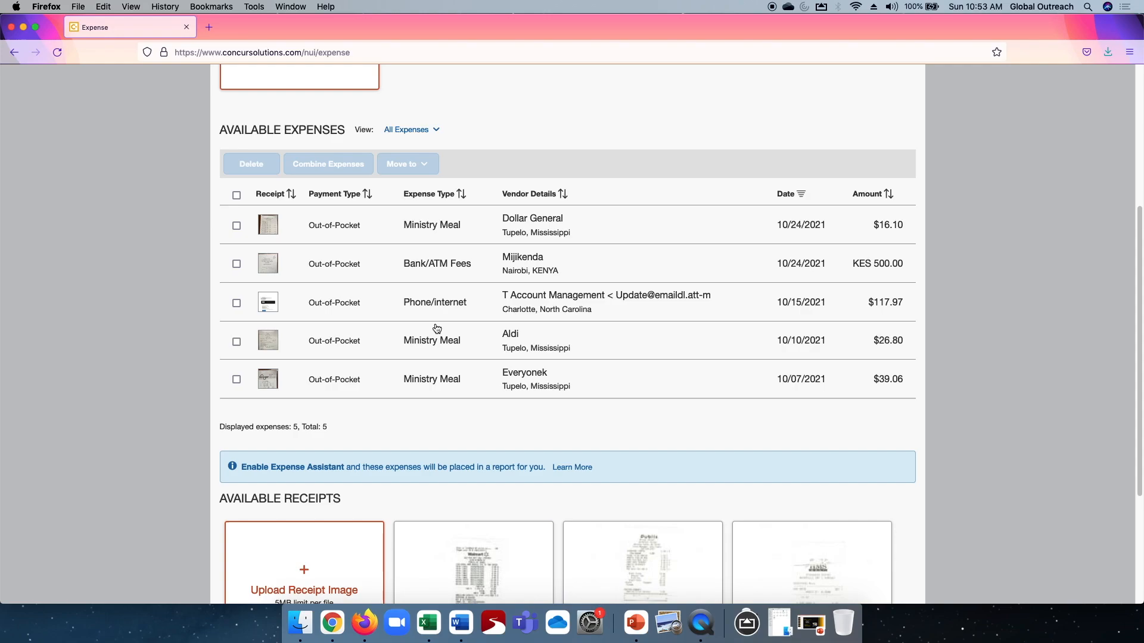
scroll(454, 379, "down", 1)
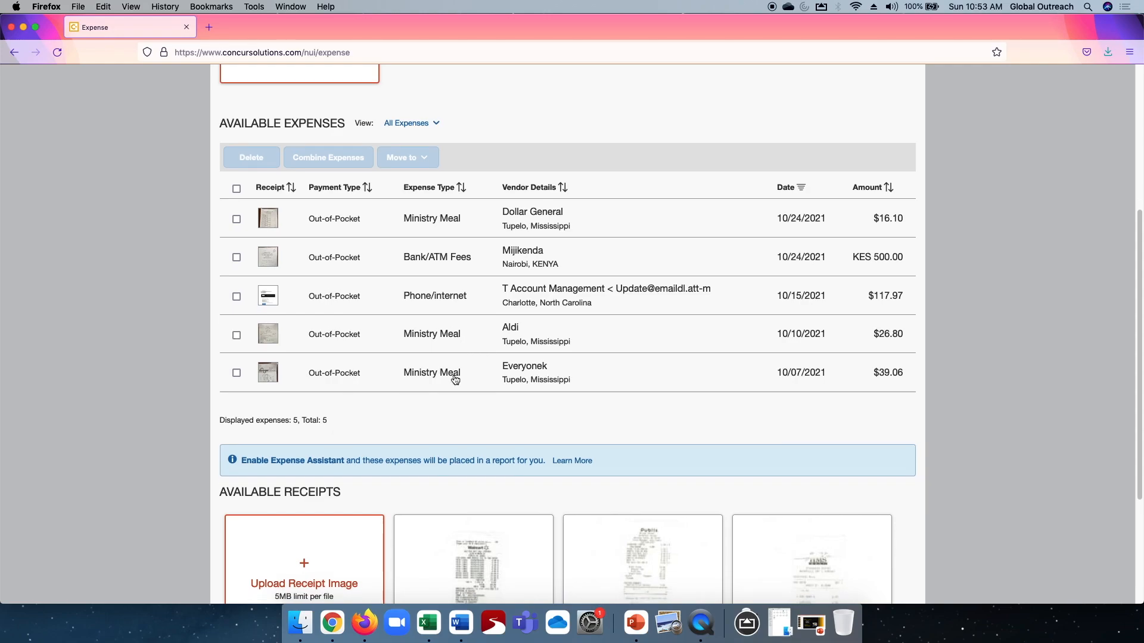
scroll(454, 380, "down", 5)
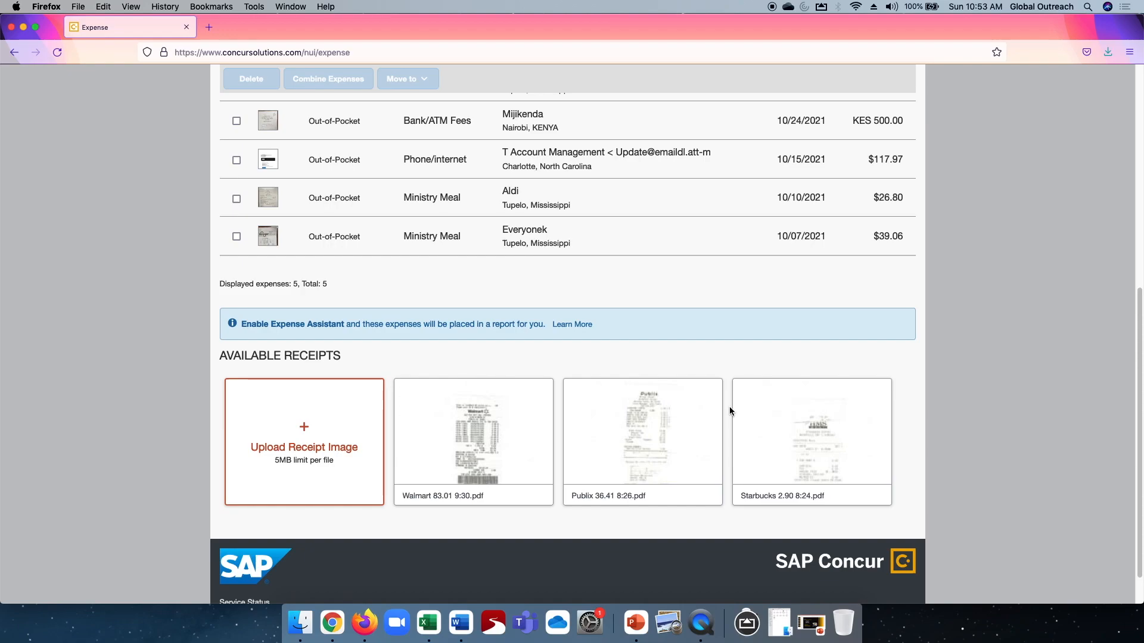
scroll(598, 317, "up", 1)
scroll(598, 317, "up", 10)
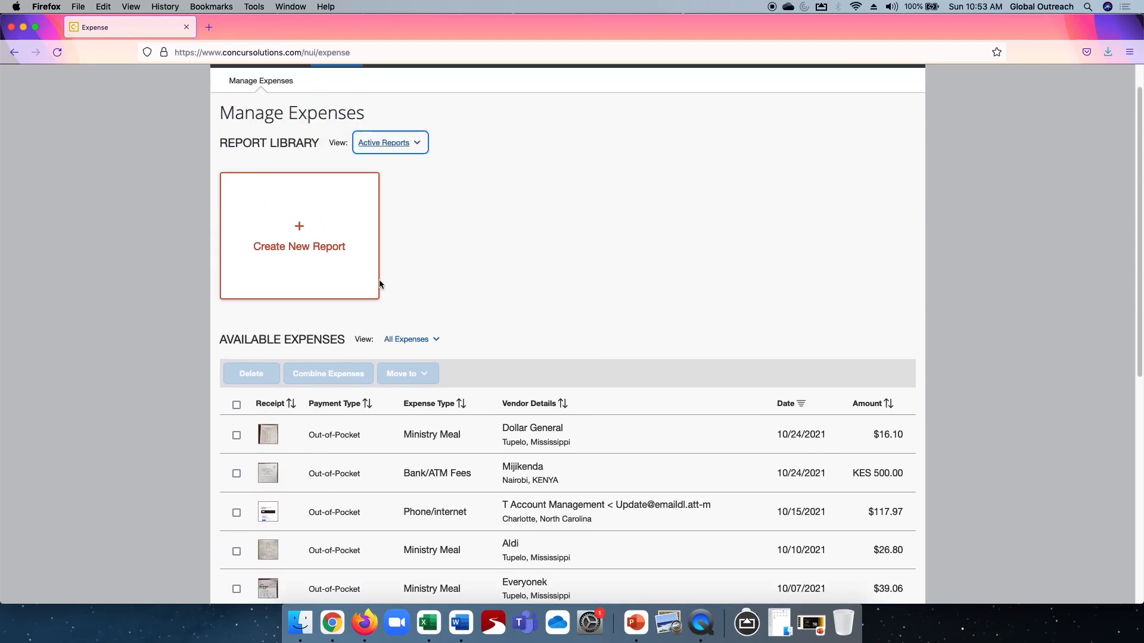
Start a new expense report and name it with the missionary's full name and account number.
left_click(298, 226)
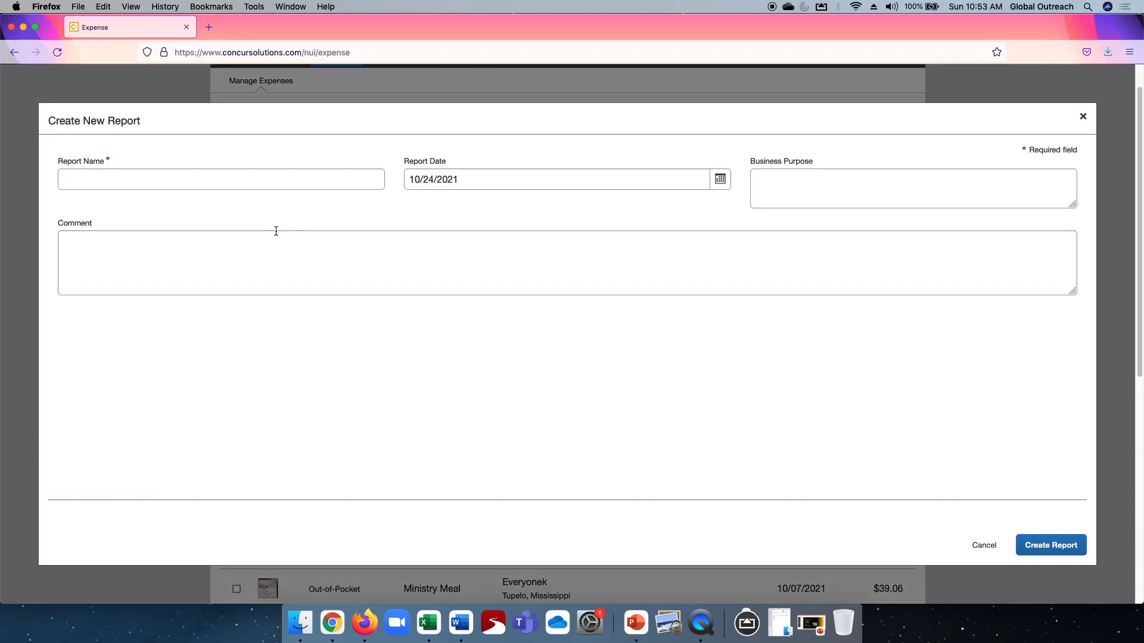
left_click(220, 179)
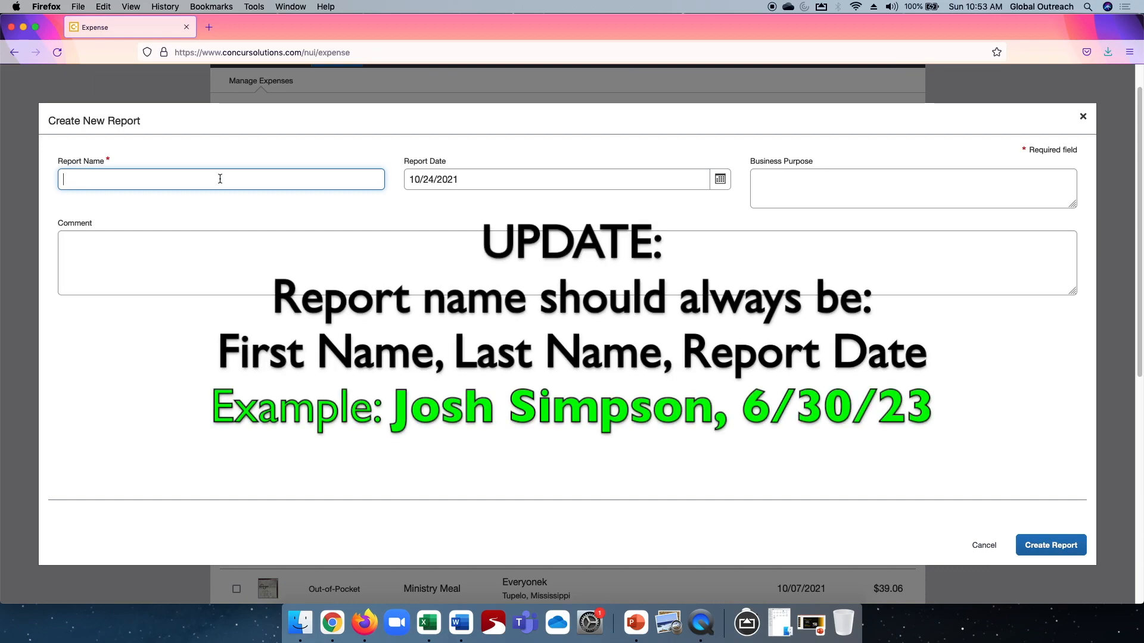
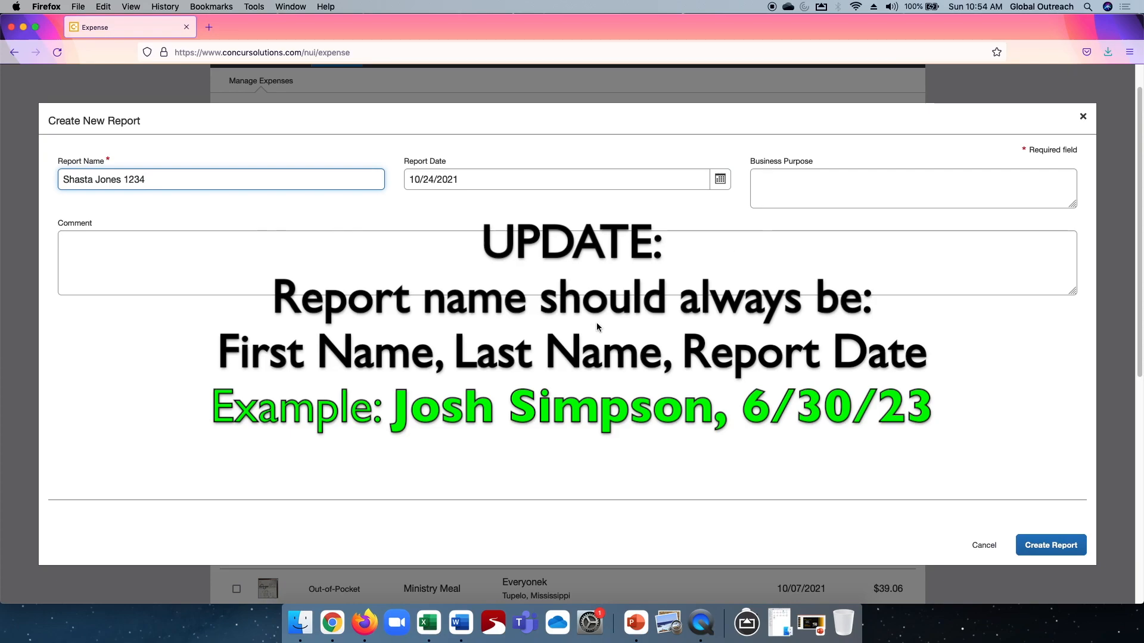
Add the comment "Deposit in USA account" and create the report.
left_click(135, 258)
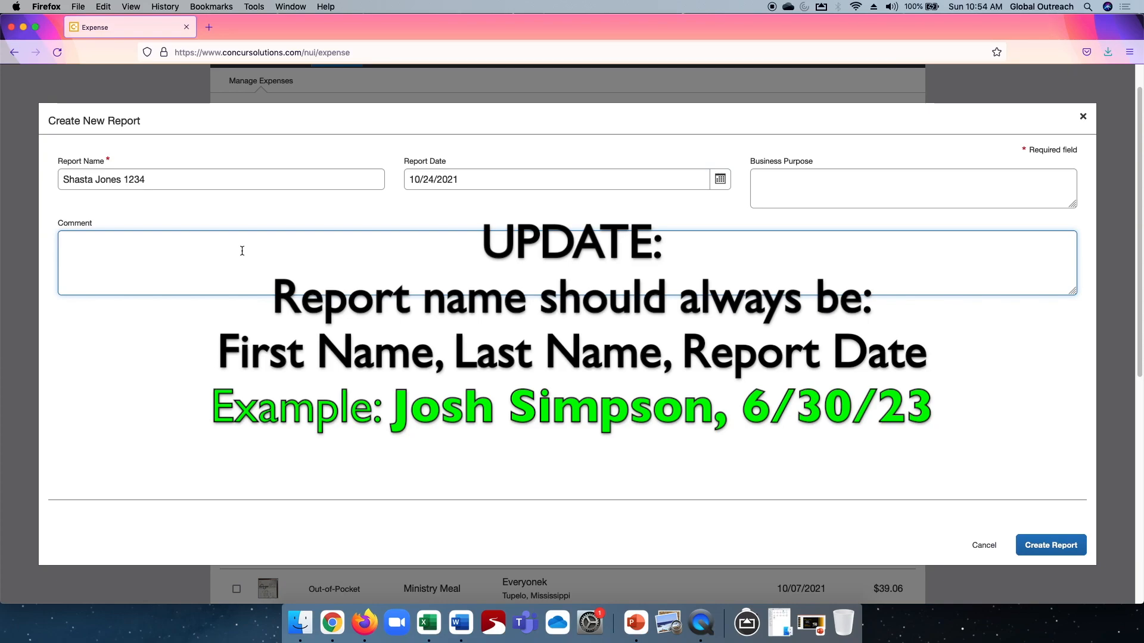
type("Dep")
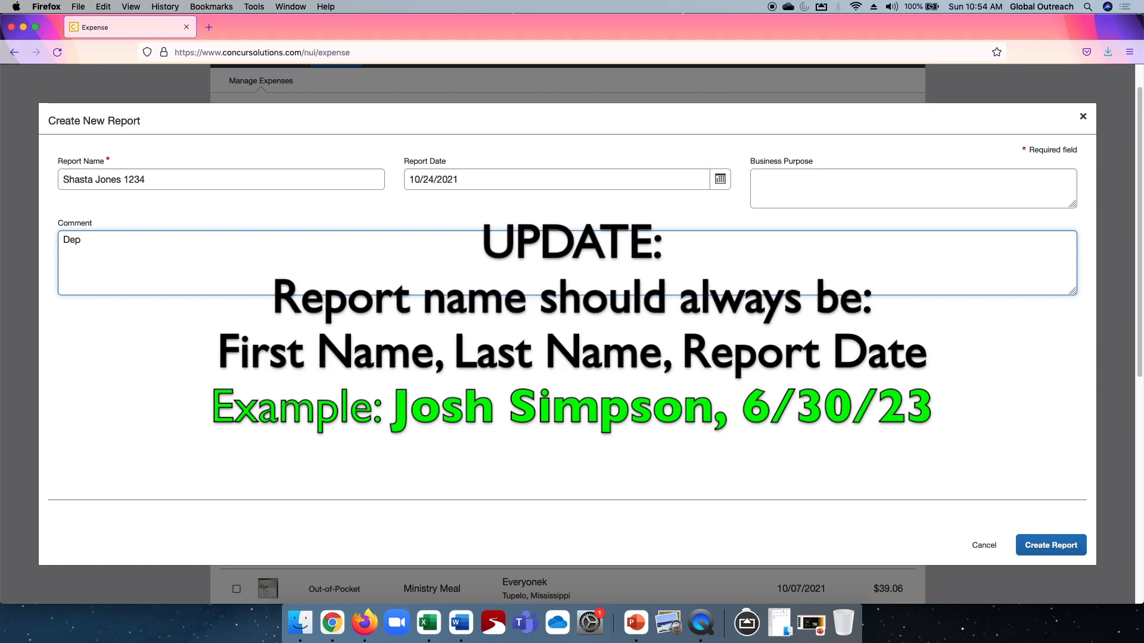
type("osit in ")
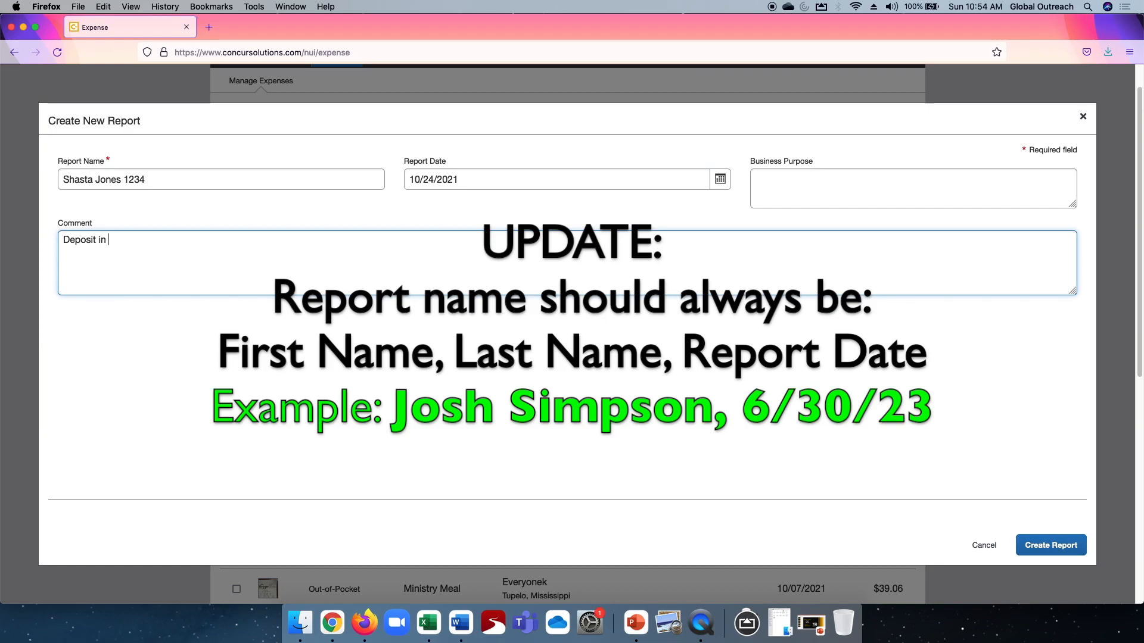
type("USA account")
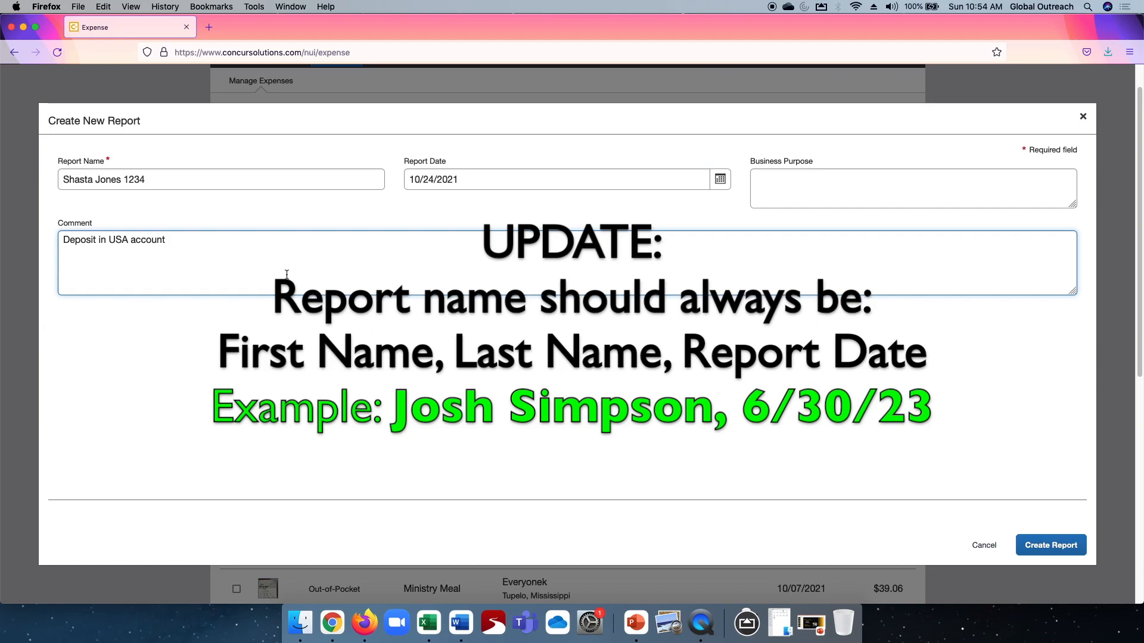
left_click(1051, 545)
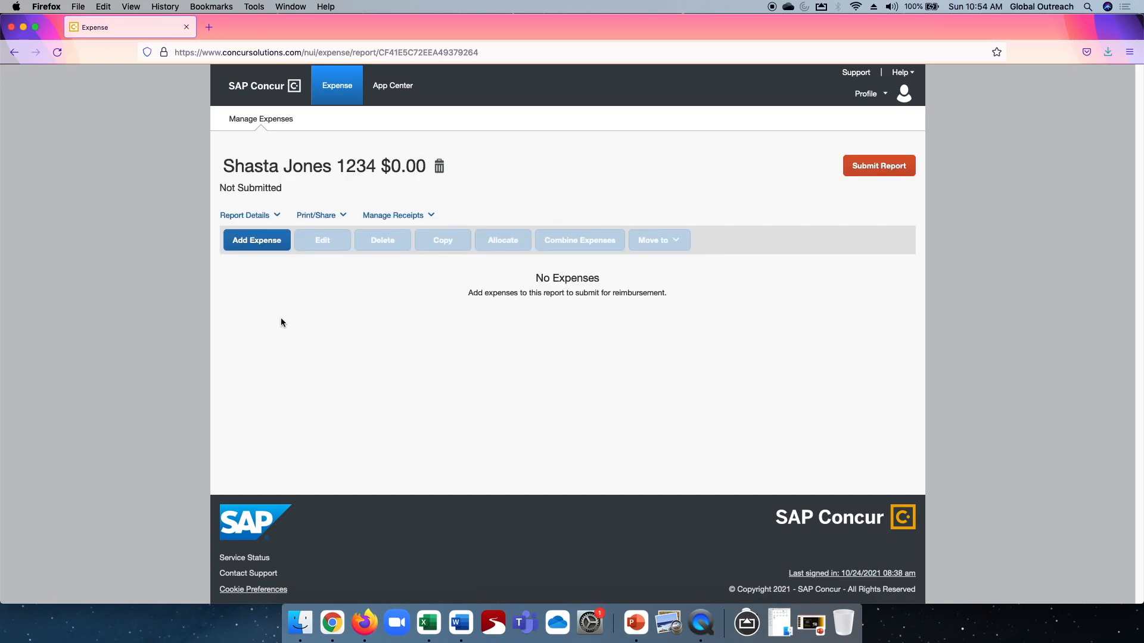
Look at the expenses that can be added to the report, and examine the available expenses and receipts in the expense overview.
left_click(247, 243)
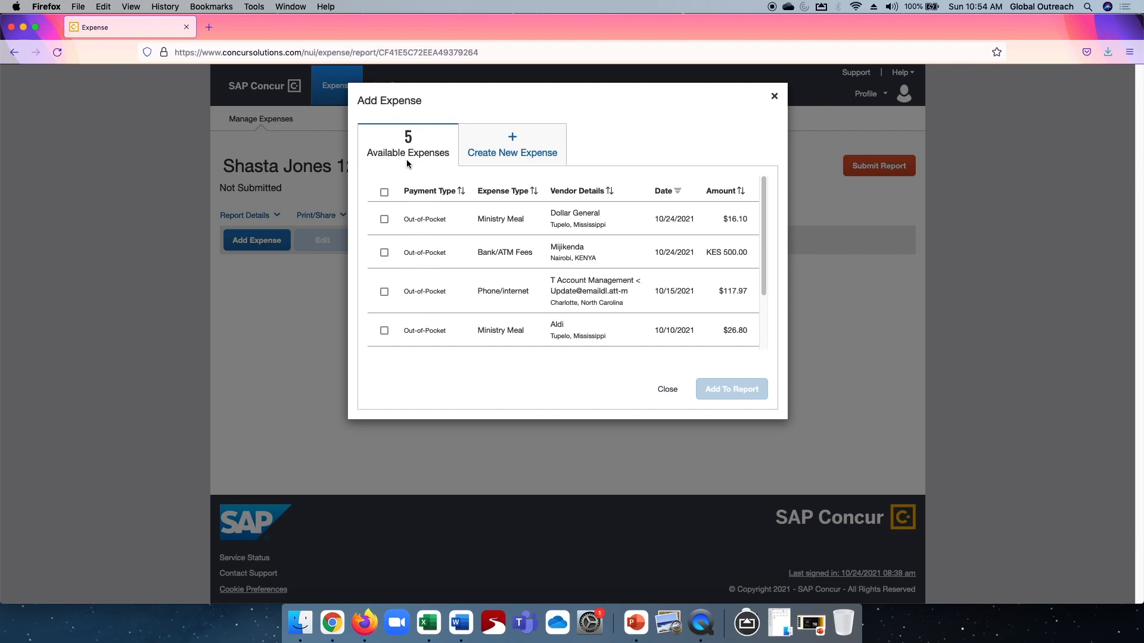
left_click(667, 389)
left_click(339, 88)
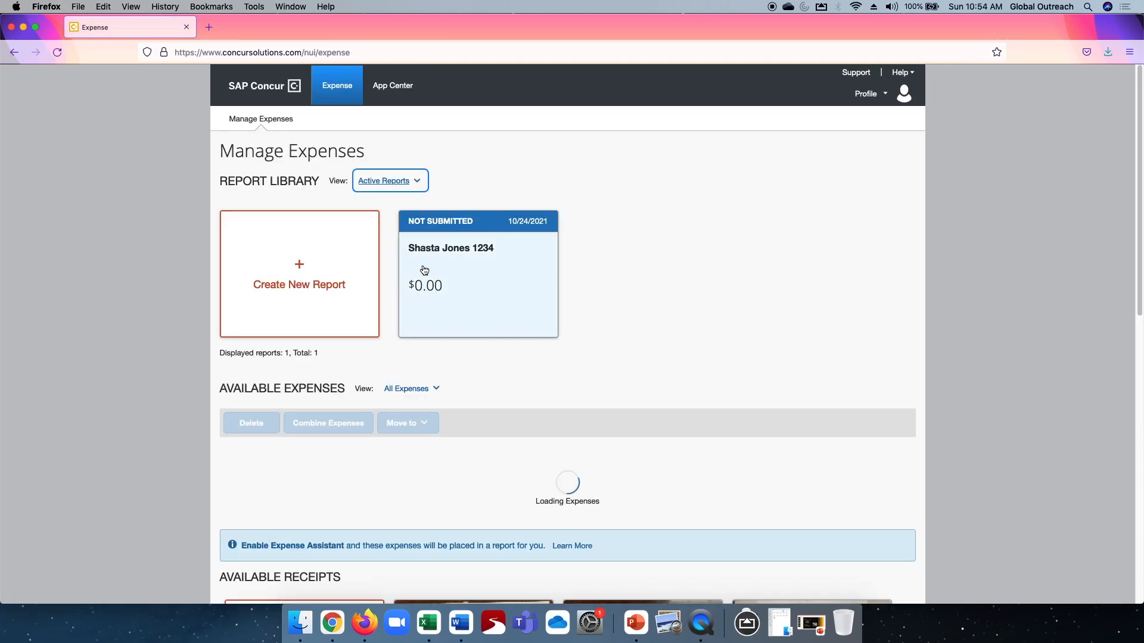
scroll(667, 431, "down", 3)
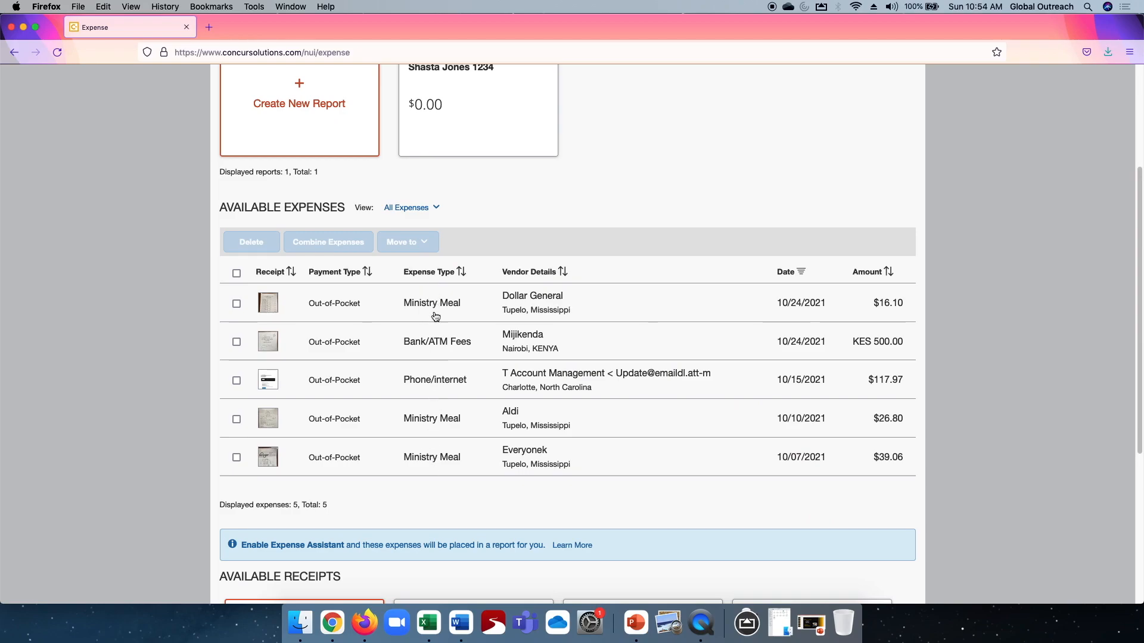
scroll(438, 435, "down", 5)
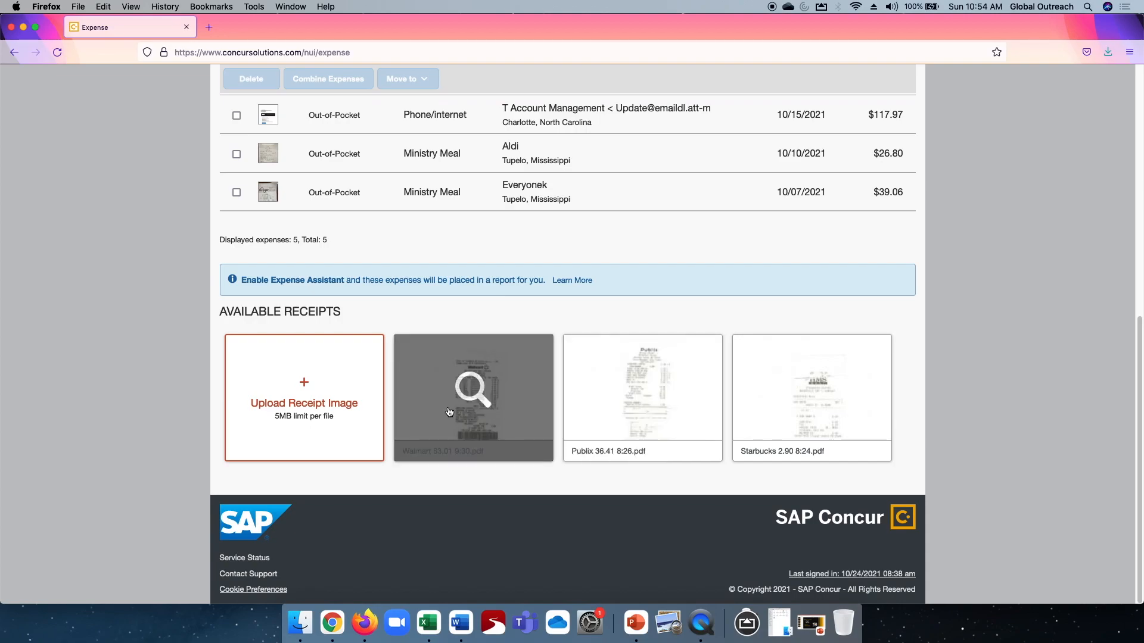
scroll(463, 404, "up", 5)
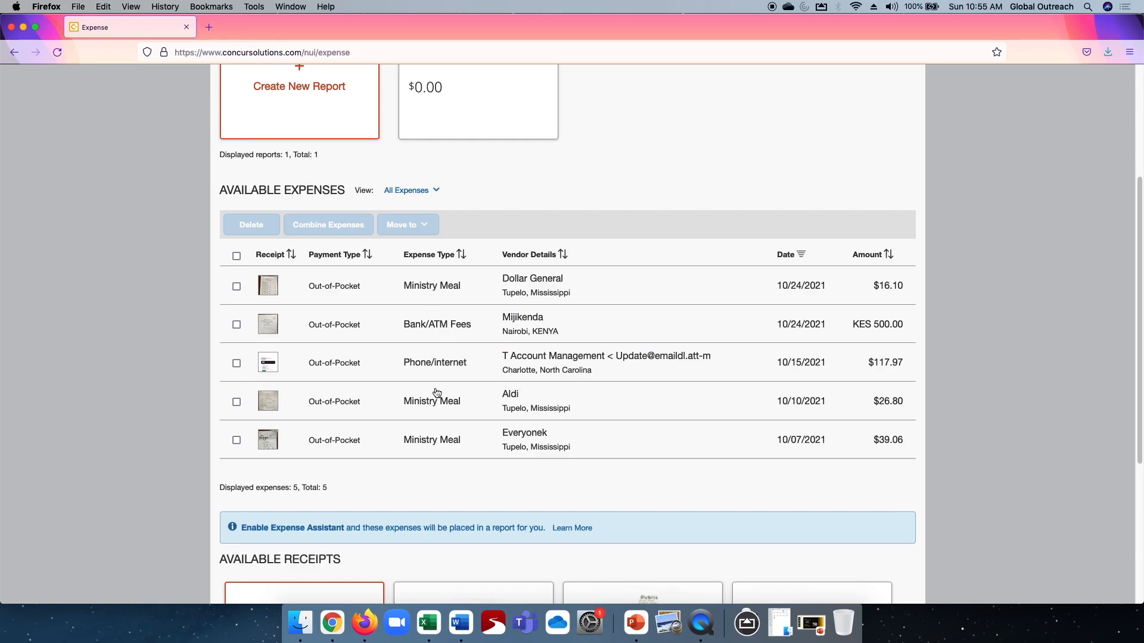
scroll(437, 393, "up", 2)
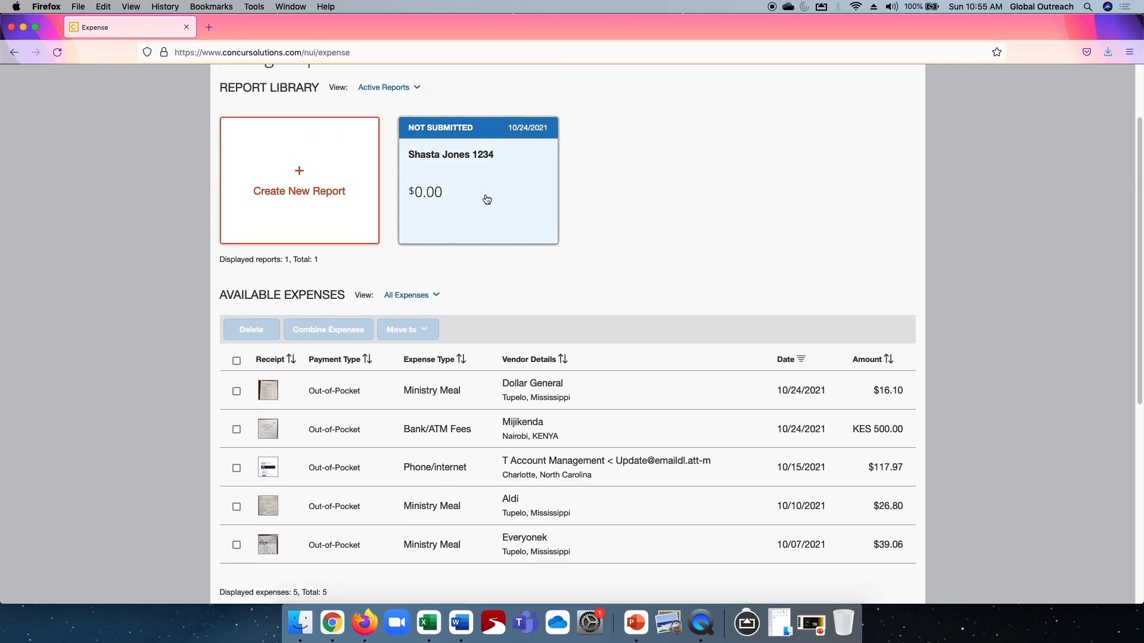
Reopen the unsubmitted report and bring up the available expenses for adding to it.
left_click(487, 200)
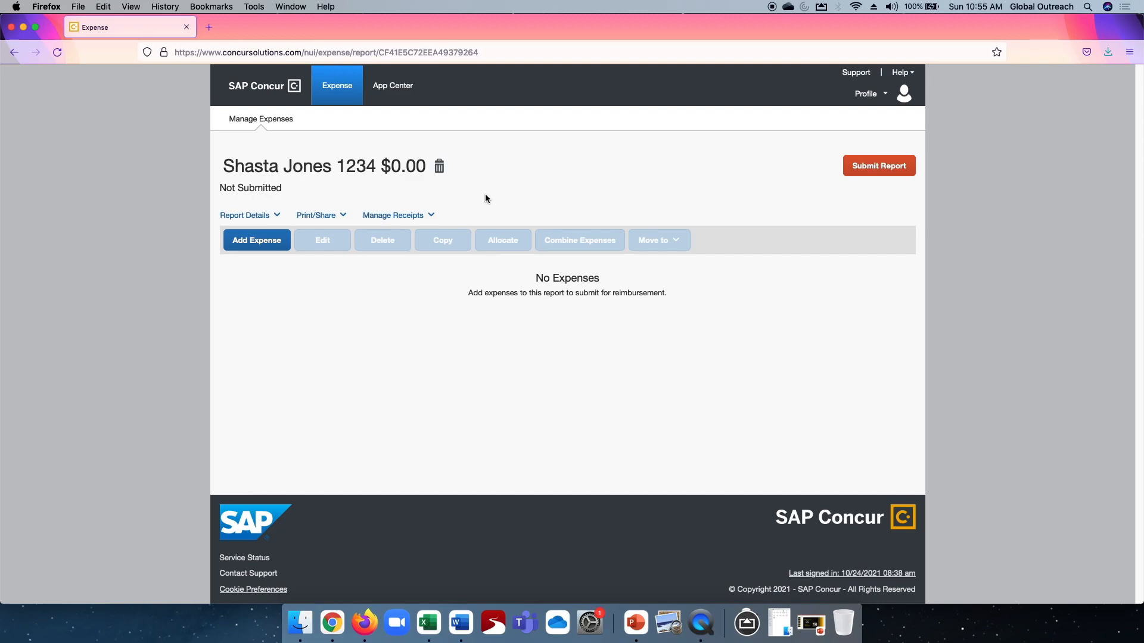
left_click(251, 243)
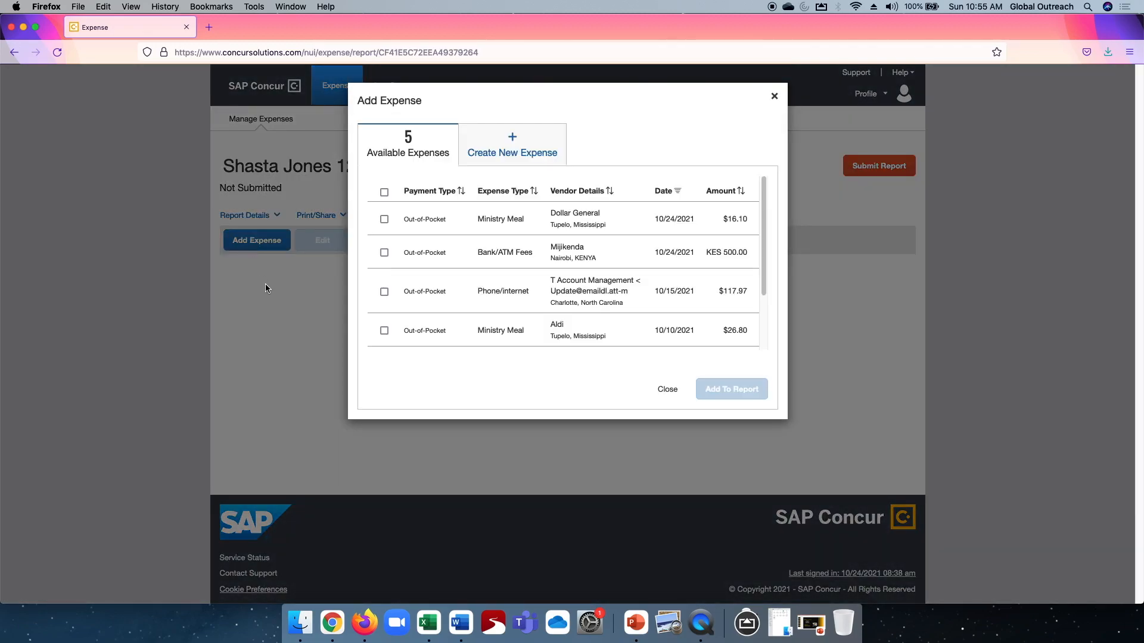
left_click(385, 331)
left_click(384, 292)
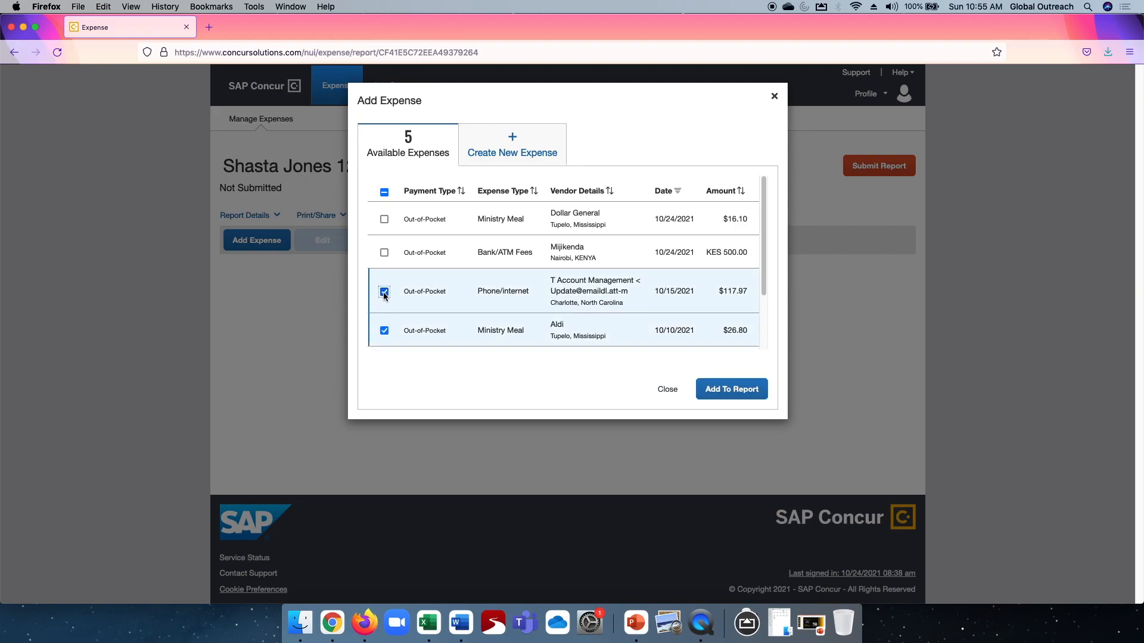
left_click(384, 292)
left_click(384, 330)
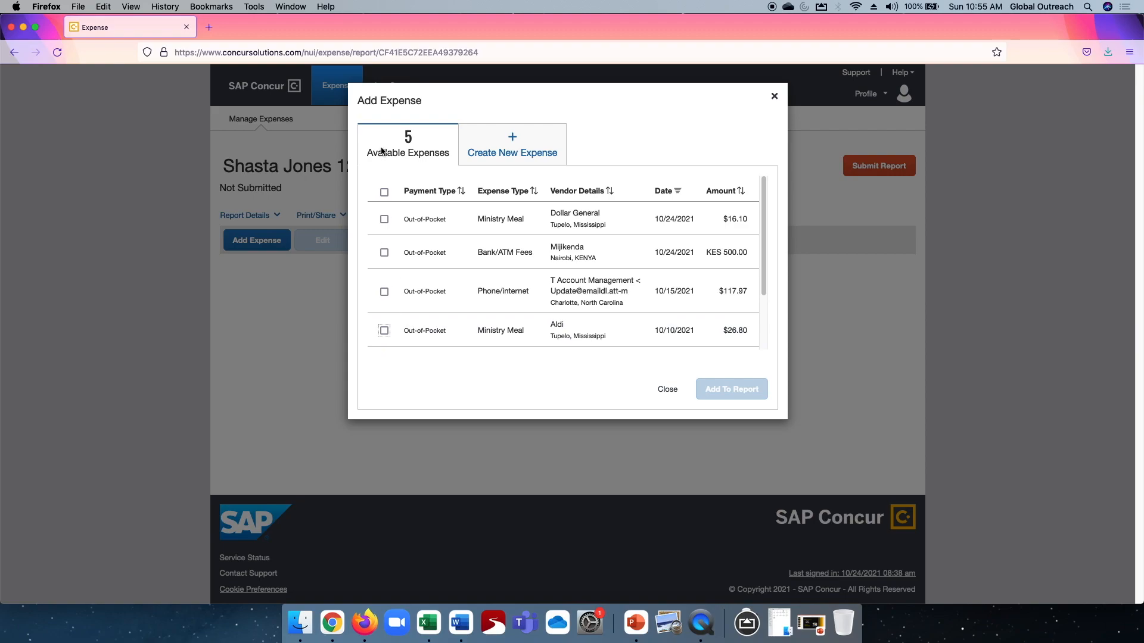
Select all available expenses and add them to the report.
left_click(385, 193)
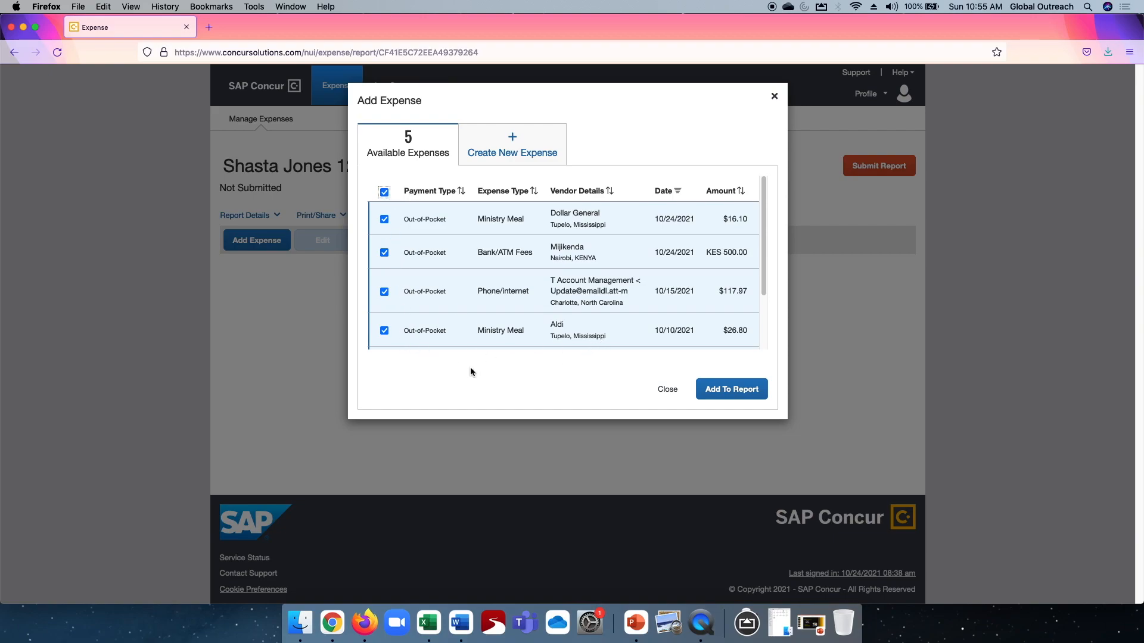
left_click(726, 389)
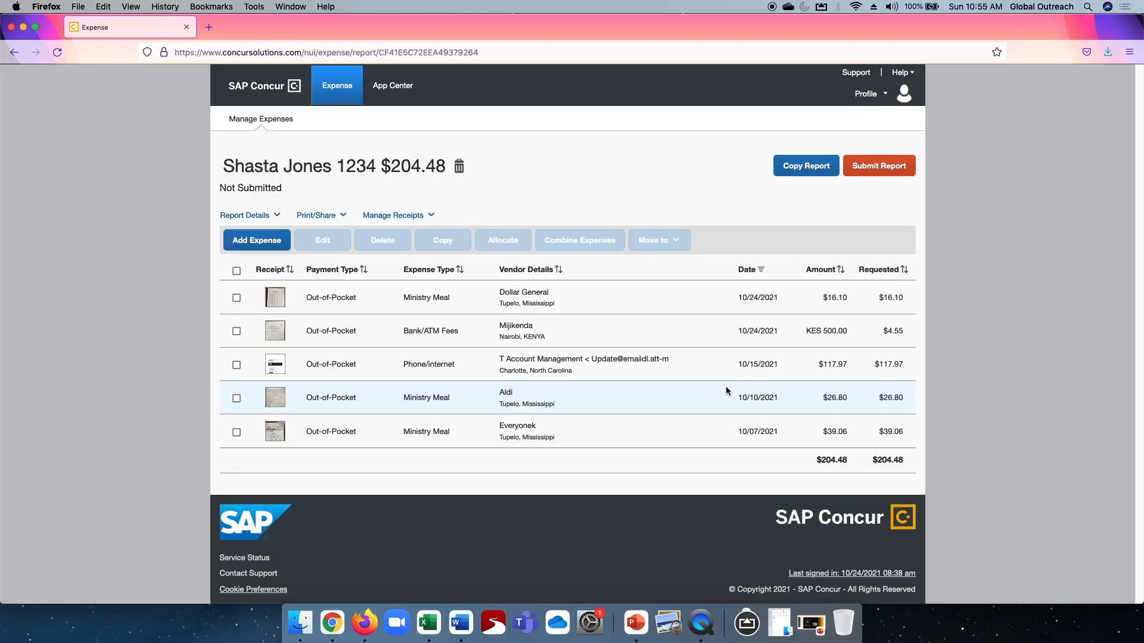
Open the Dollar General expense in the report and set its expense type to Ministry events/outreach.
left_click(322, 298)
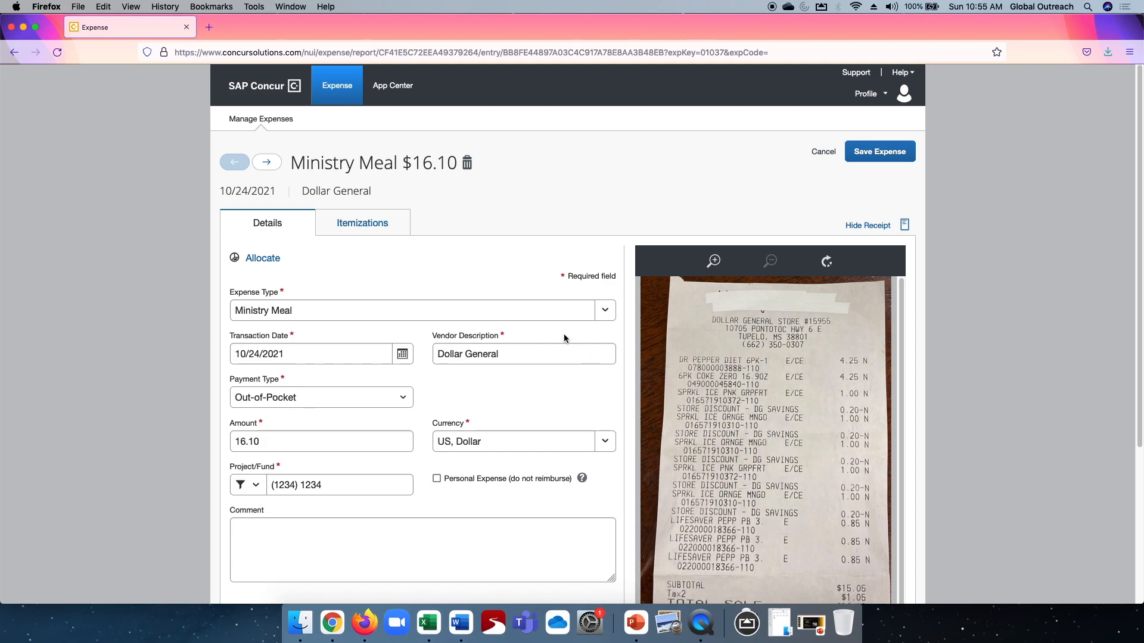
scroll(529, 306, "down", 4)
scroll(466, 368, "up", 4)
left_click(608, 312)
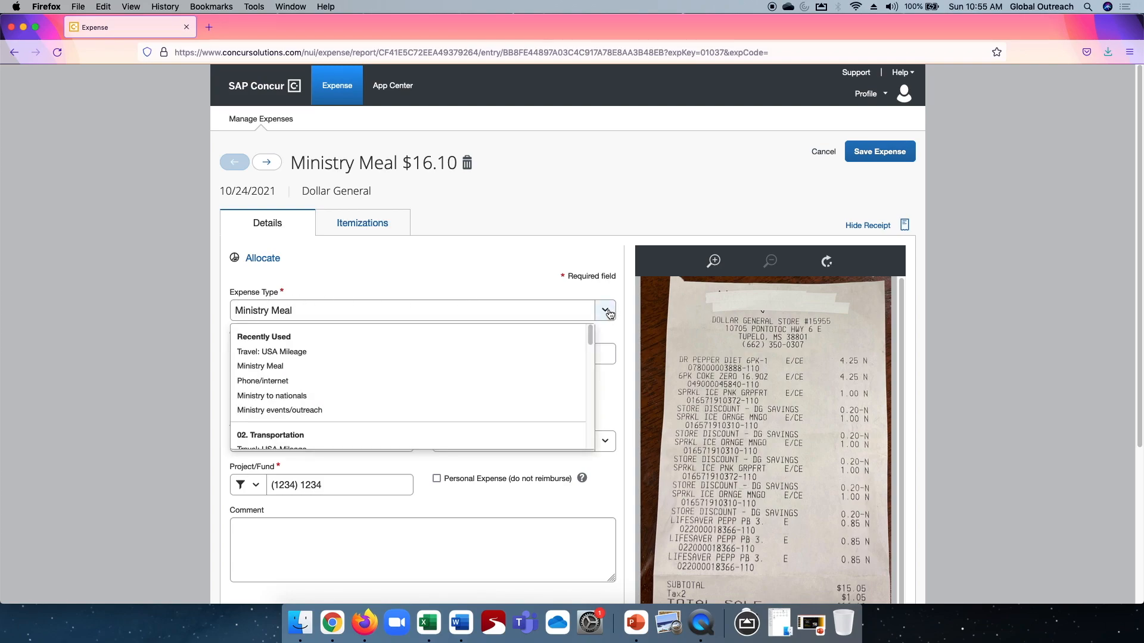
scroll(375, 390, "down", 5)
scroll(374, 390, "down", 3)
scroll(374, 390, "down", 4)
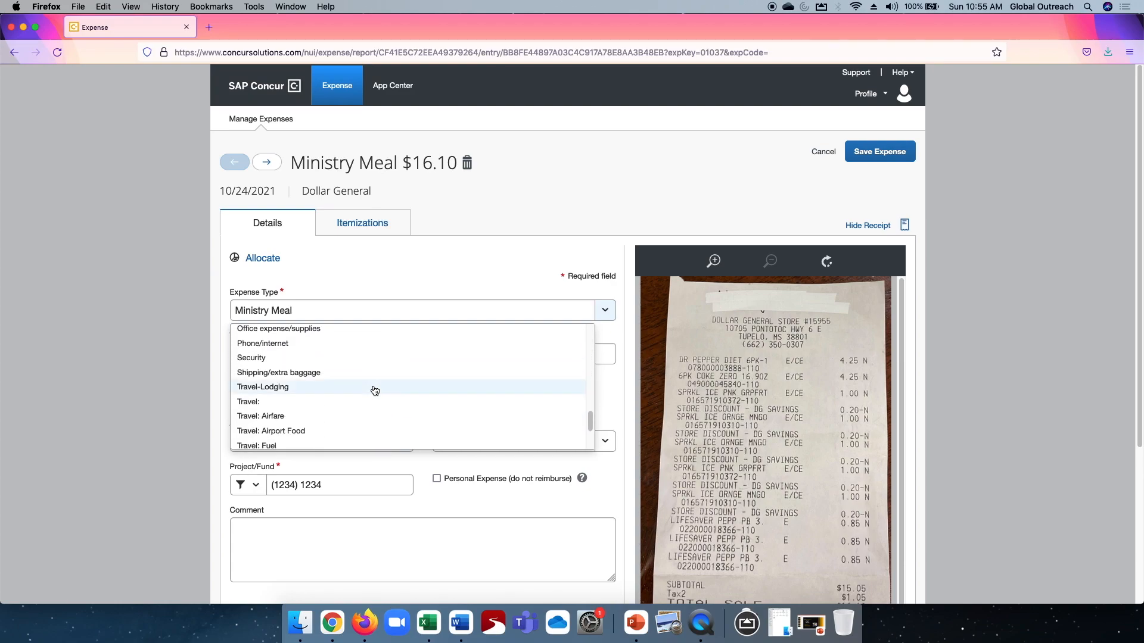
scroll(374, 391, "up", 5)
scroll(374, 391, "up", 10)
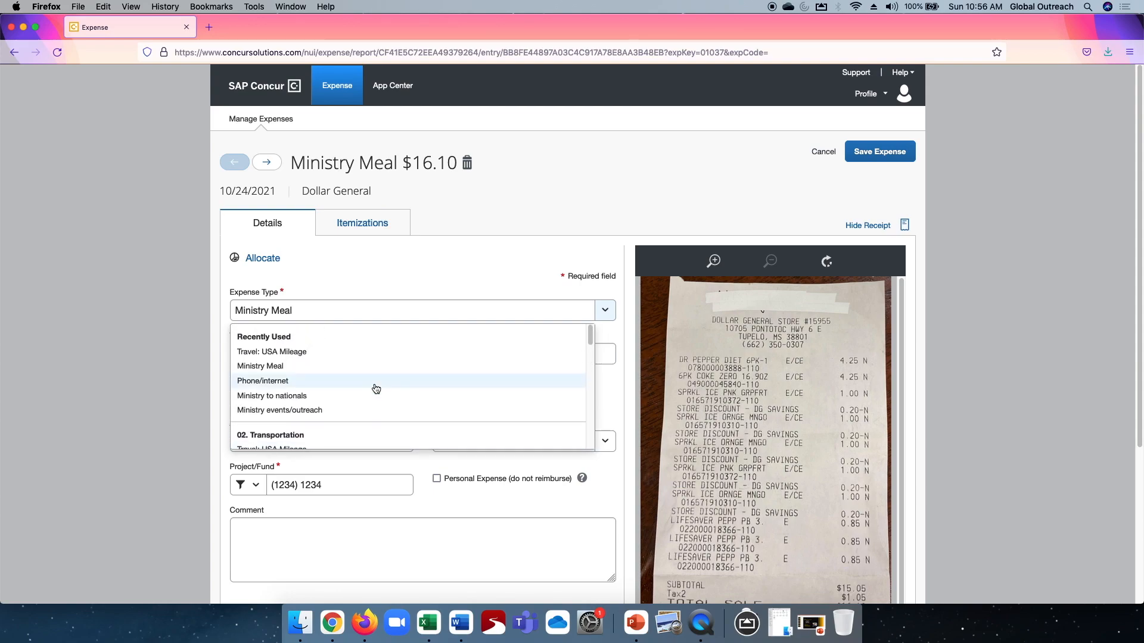
left_click(278, 410)
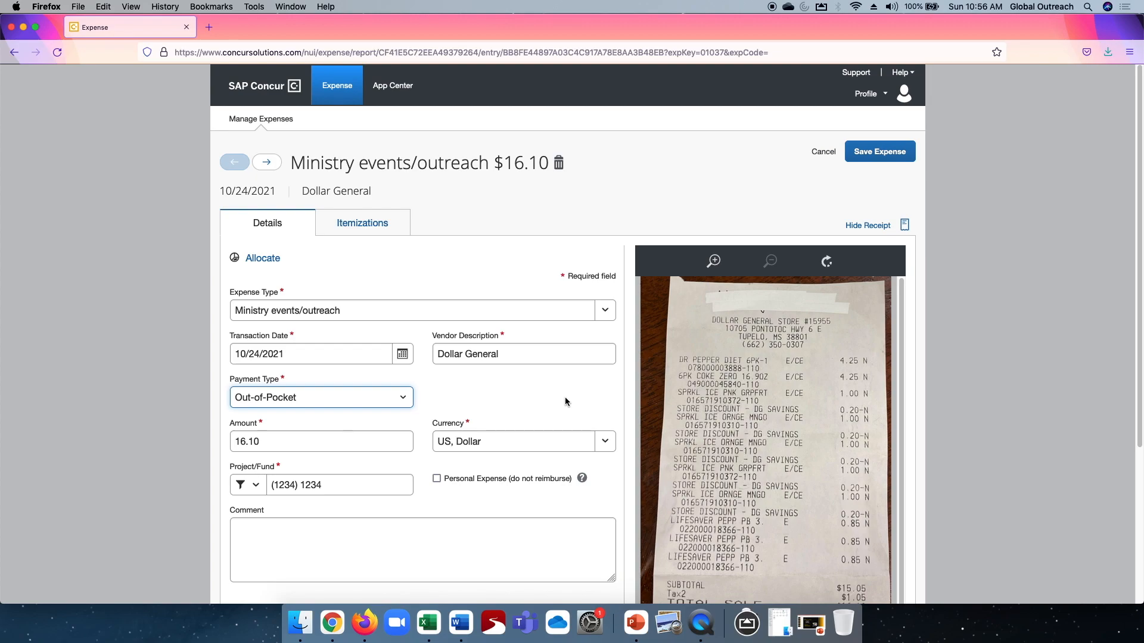
Check the remaining details of the Dollar General expense against its receipt and save the expense.
scroll(566, 398, "down", 3)
scroll(565, 397, "down", 2)
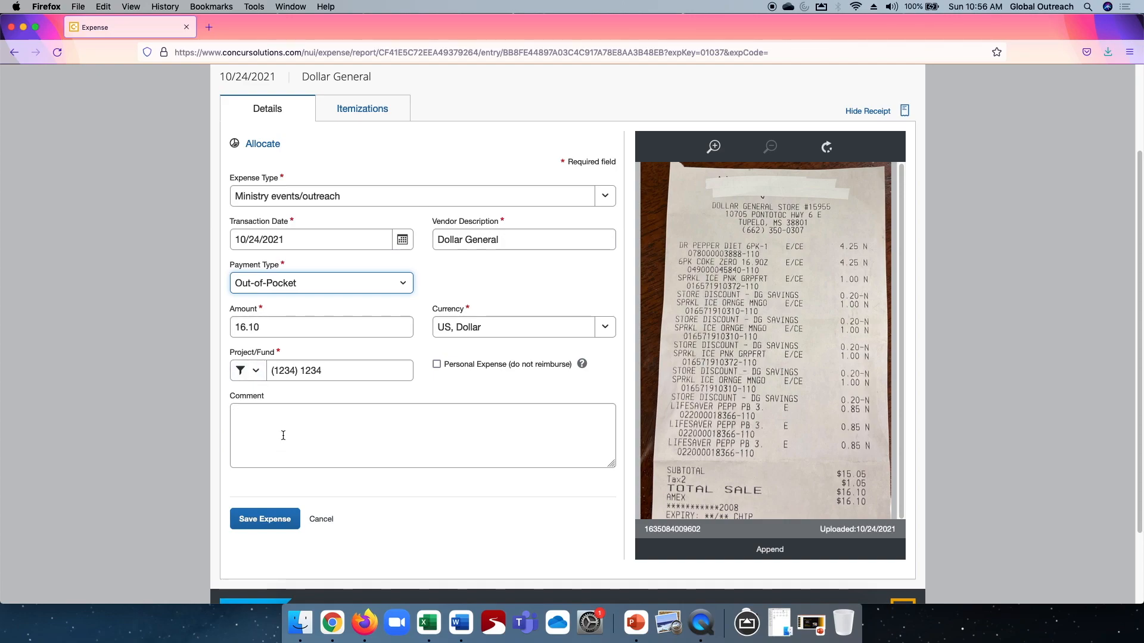
scroll(287, 435, "up", 3)
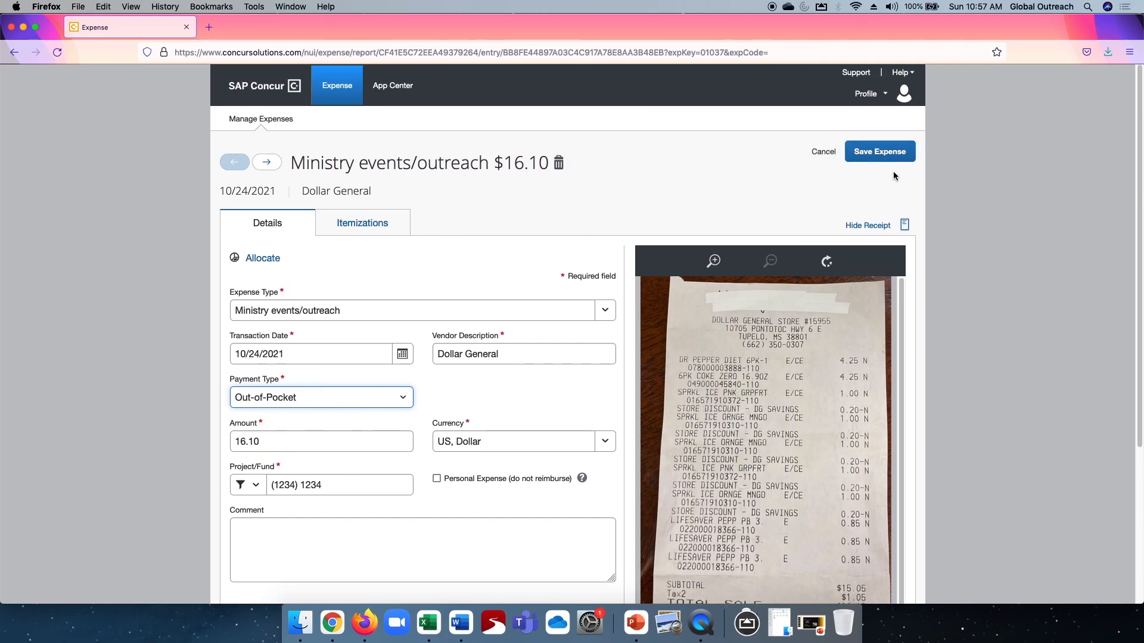
left_click(883, 153)
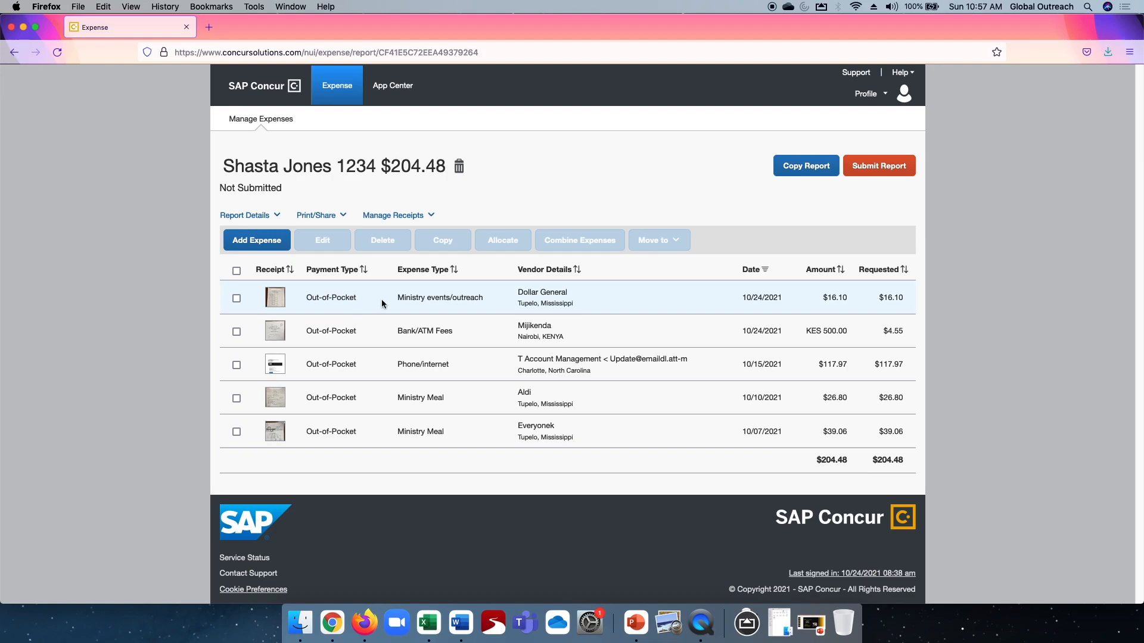
Reopen the Dollar General expense to review its details, and move on to the Mijikenda expense.
left_click(441, 302)
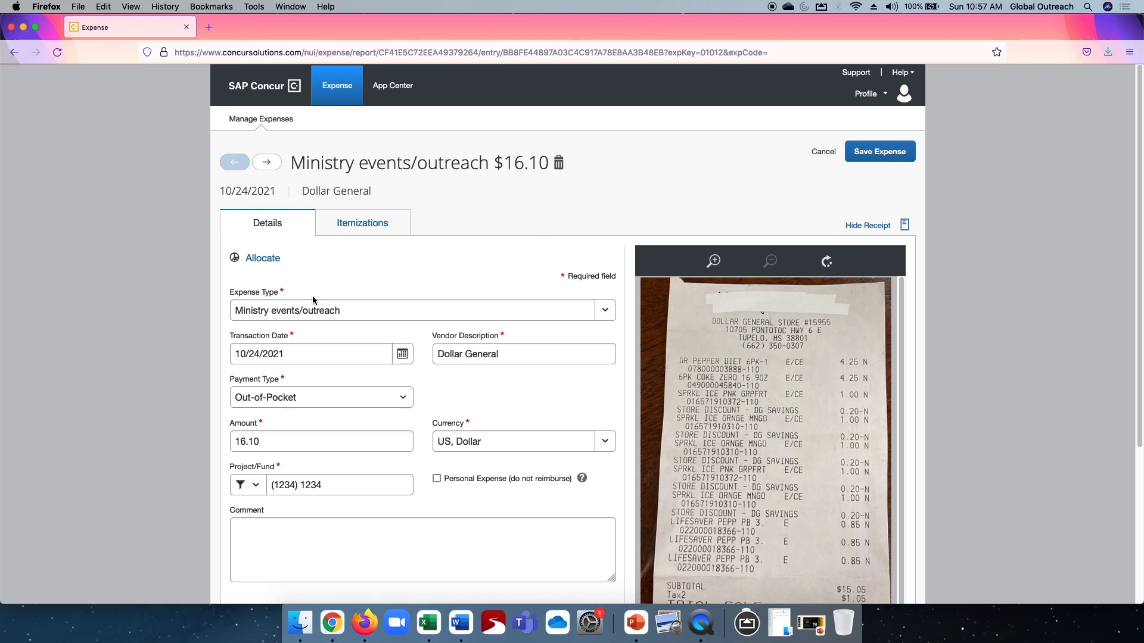
scroll(367, 381, "down", 3)
scroll(367, 381, "up", 3)
left_click(267, 162)
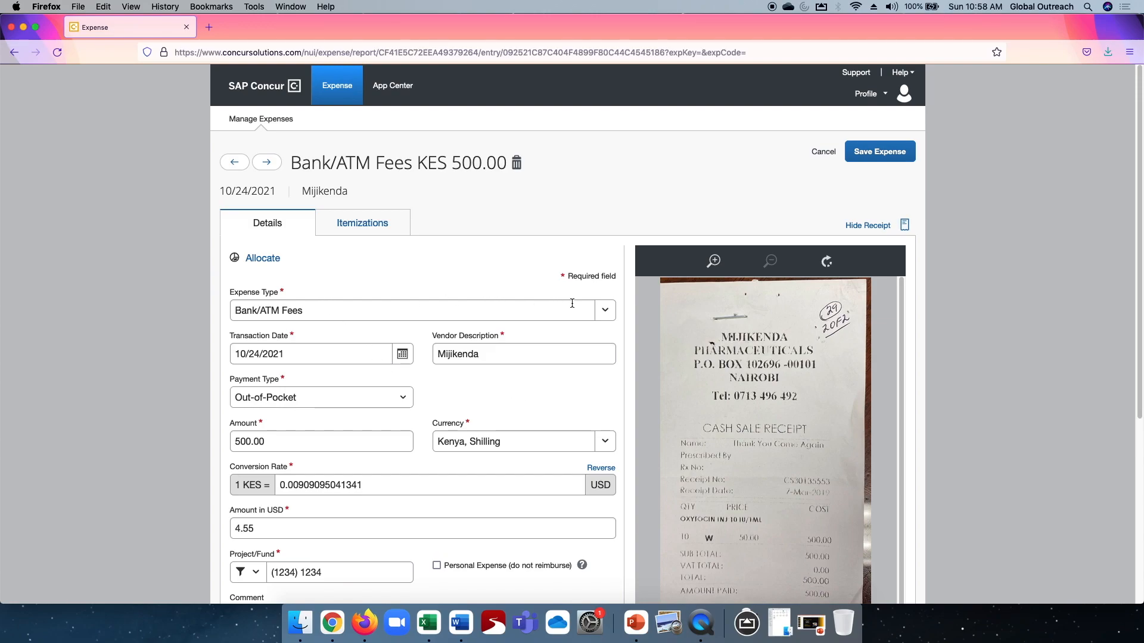
Set the Mijikenda expense's type to Ministry to nationals.
left_click(605, 310)
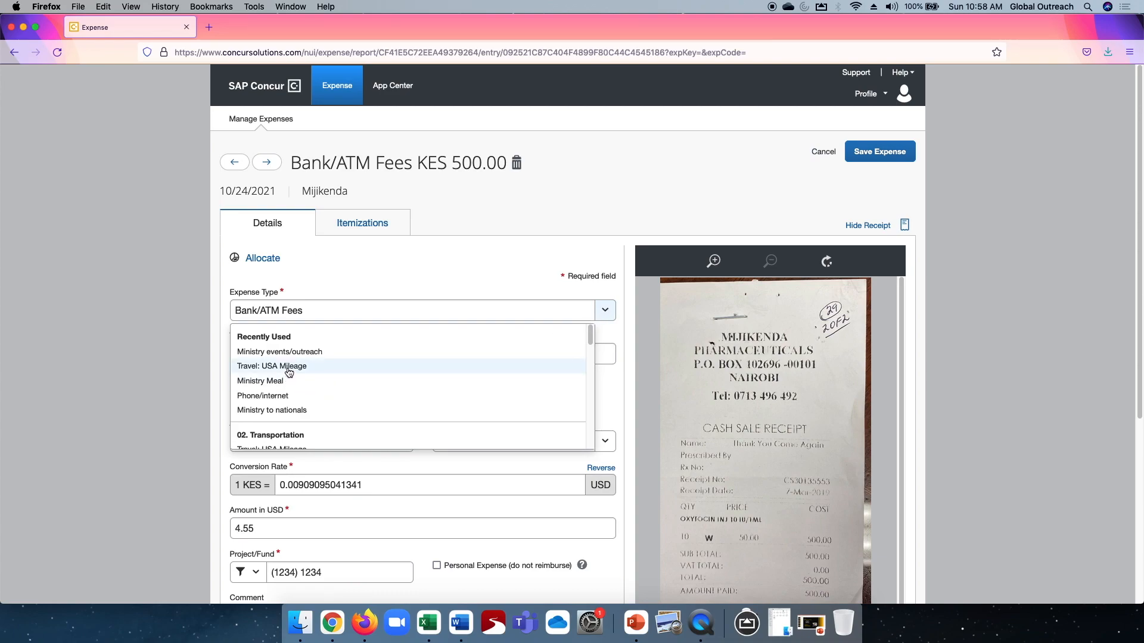
left_click(270, 411)
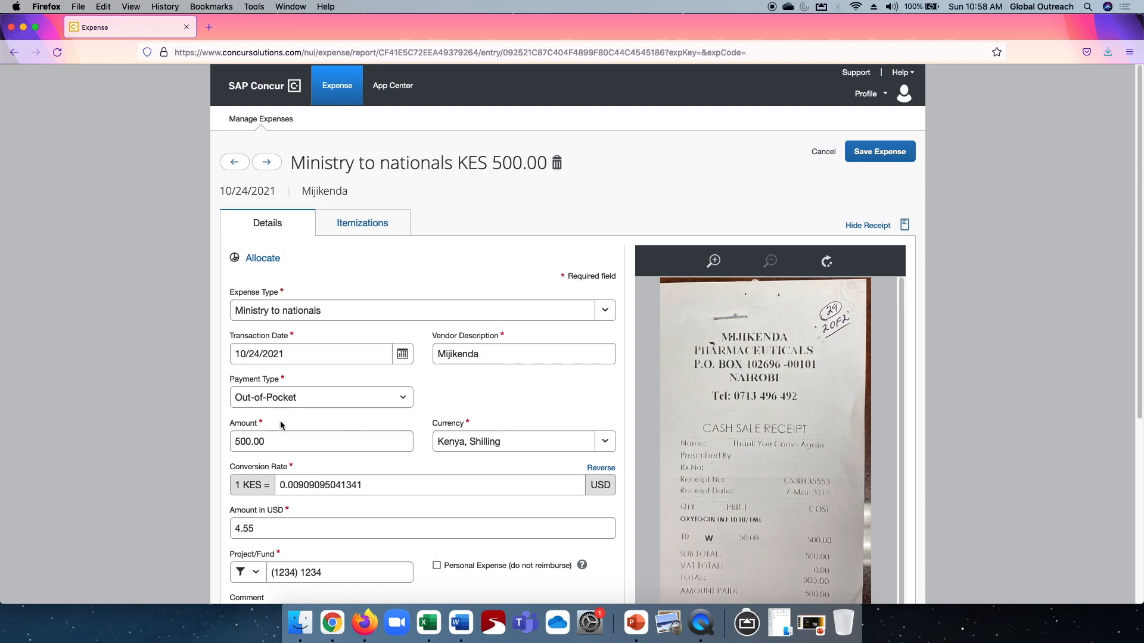
scroll(506, 388, "down", 2)
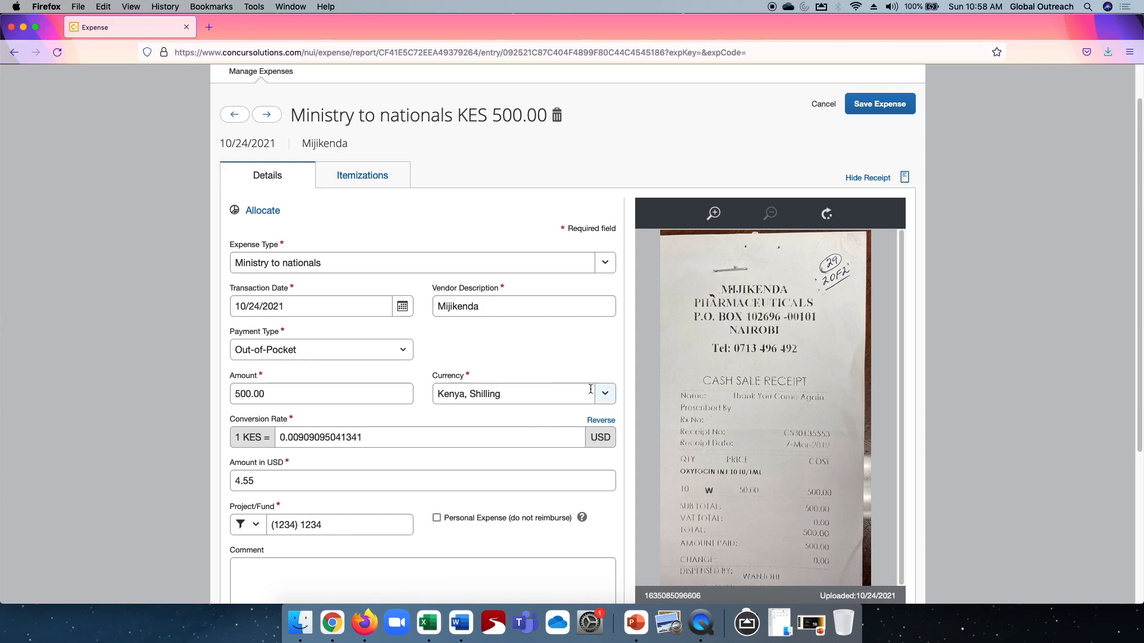
Check the Mijikenda expense's available currencies, conversion rate and remaining details against its receipt.
left_click(606, 400)
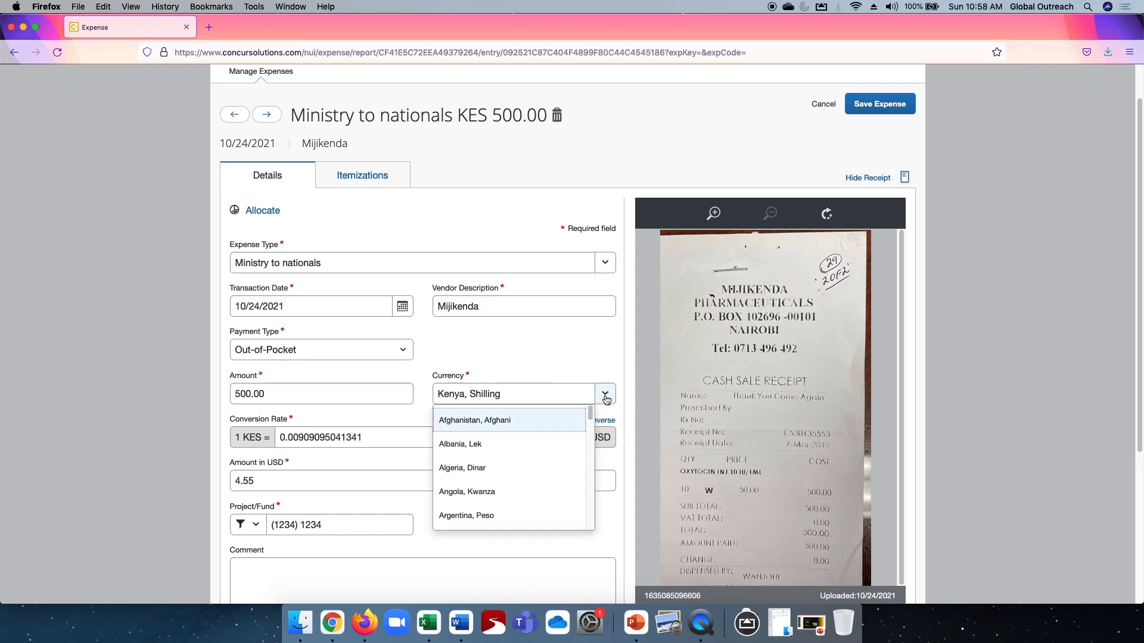
scroll(531, 470, "down", 5)
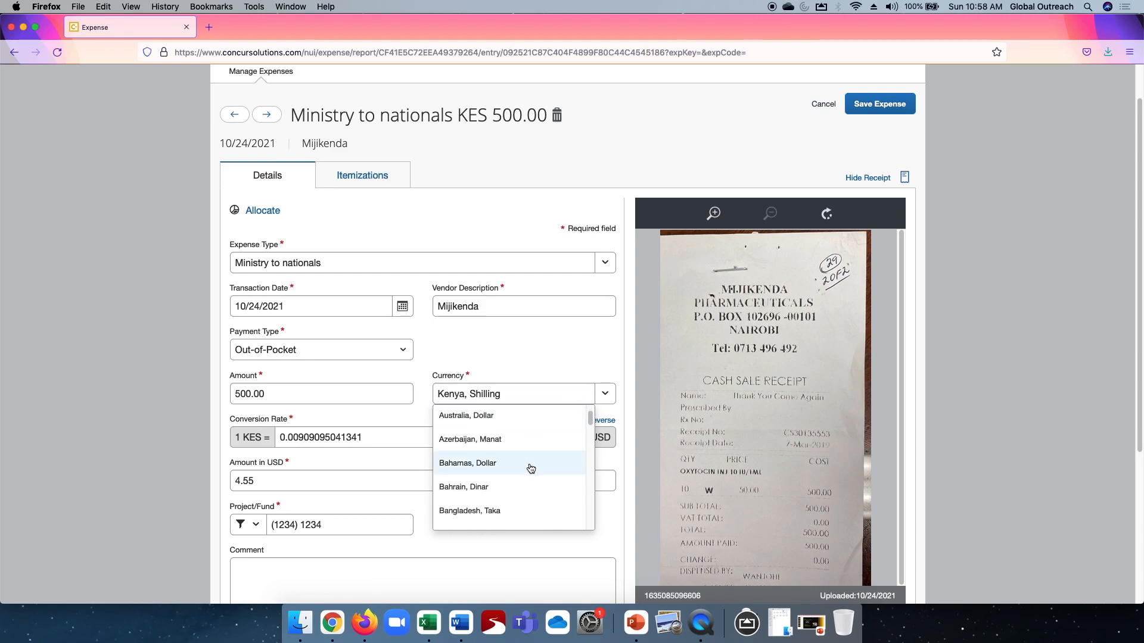
scroll(533, 471, "up", 3)
scroll(532, 469, "up", 3)
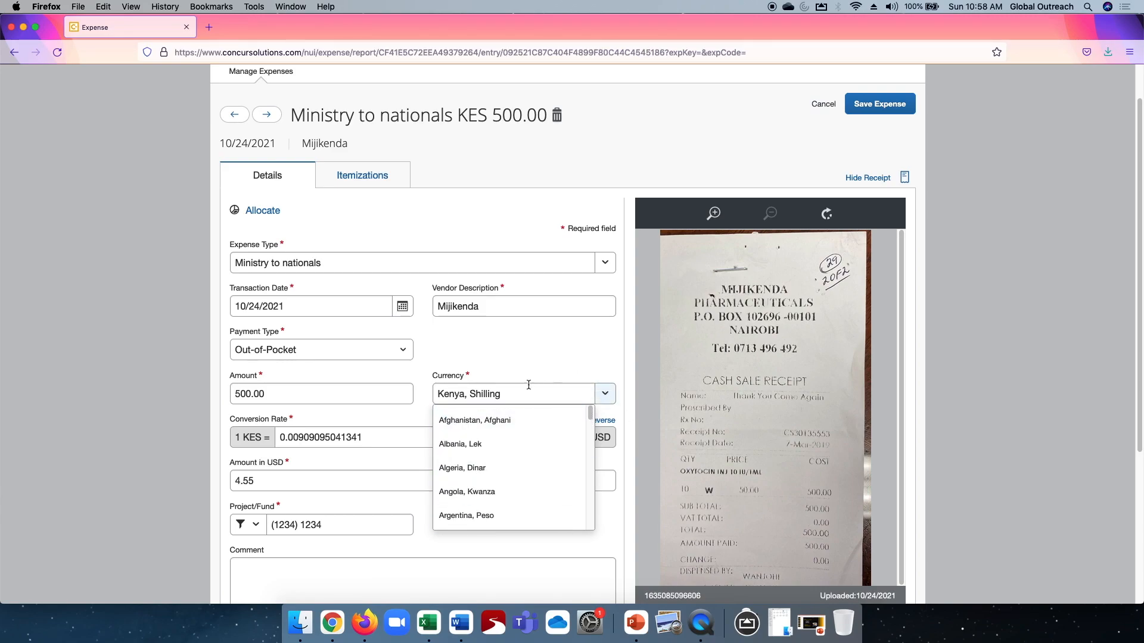
left_click(513, 395)
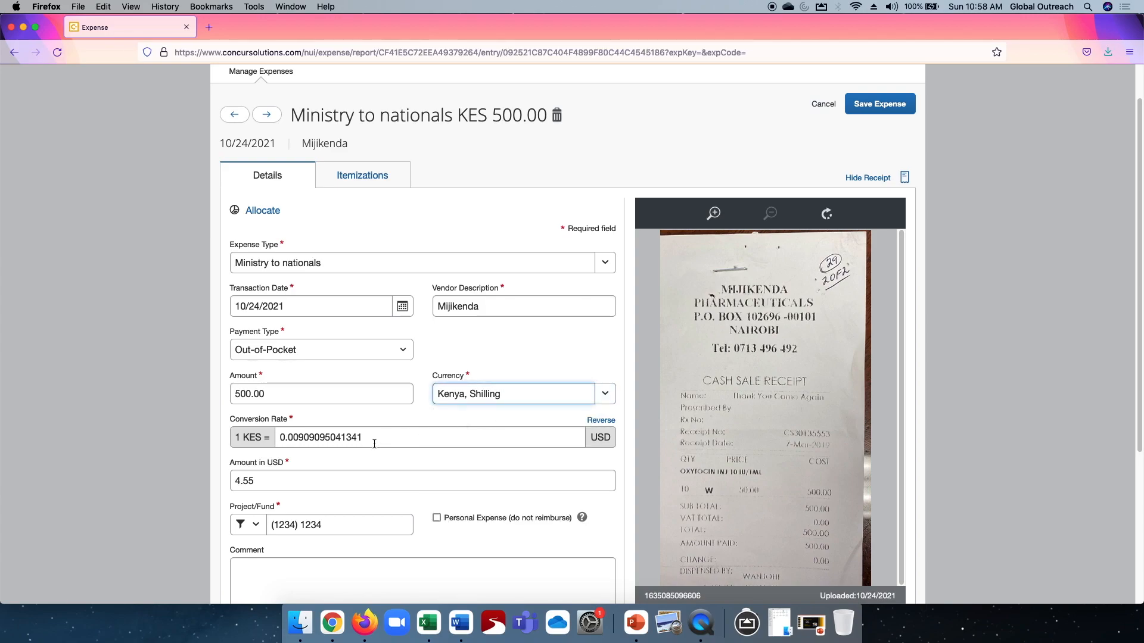
scroll(373, 447, "down", 2)
scroll(374, 444, "up", 2)
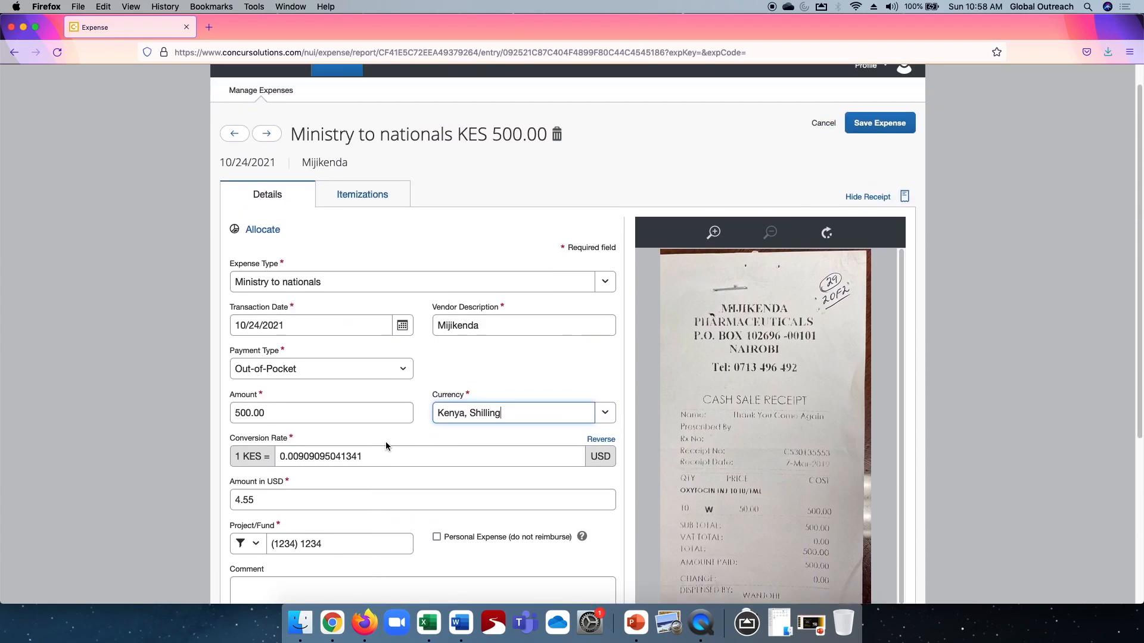
scroll(386, 437, "up", 1)
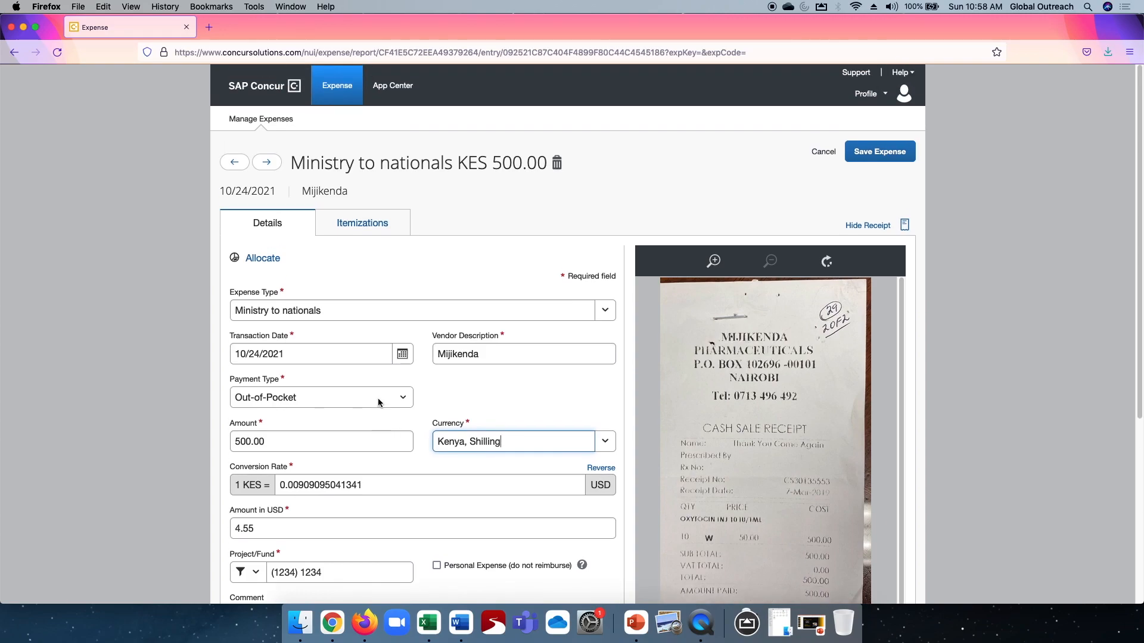
Move on to the phone/internet expense and replace its vendor description with At&t.
left_click(266, 163)
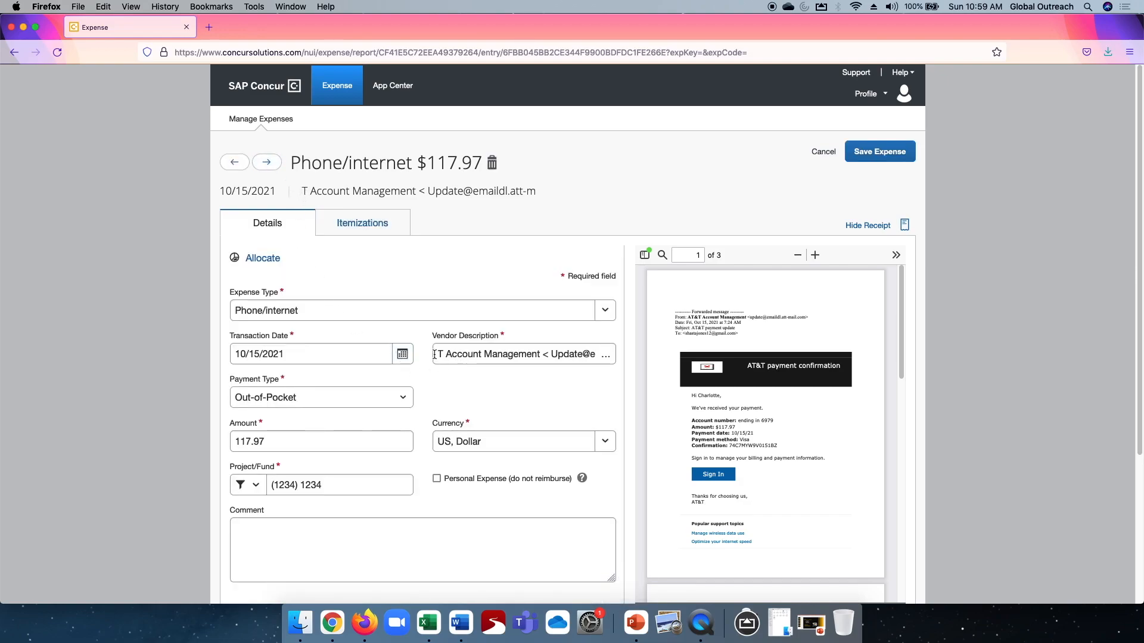
left_click_drag(434, 354, 660, 384)
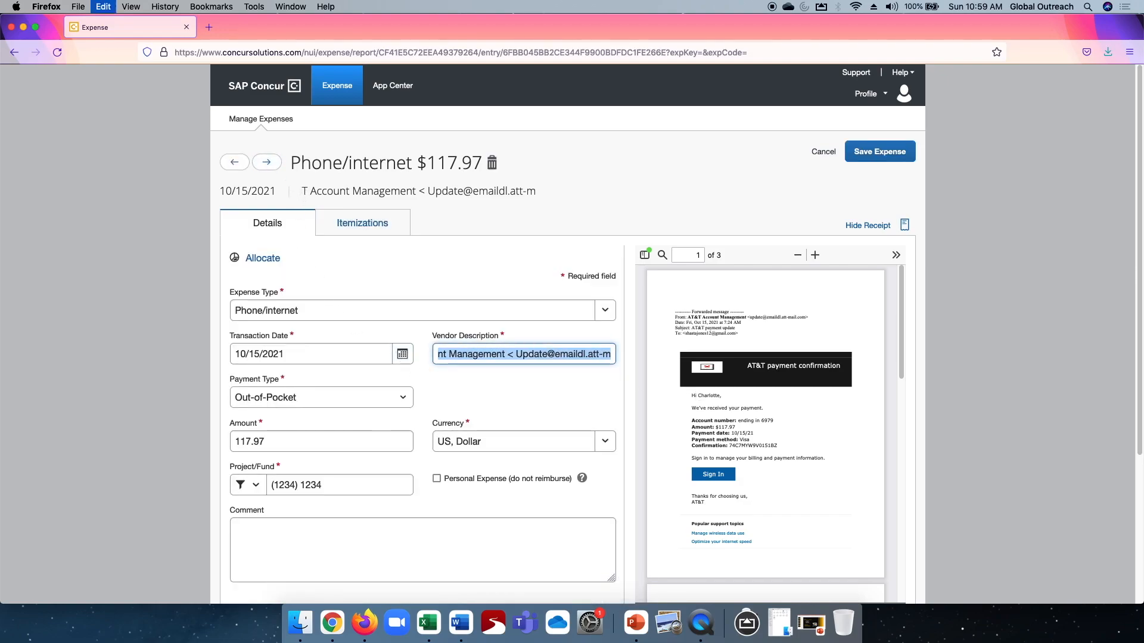
key("BackSpace")
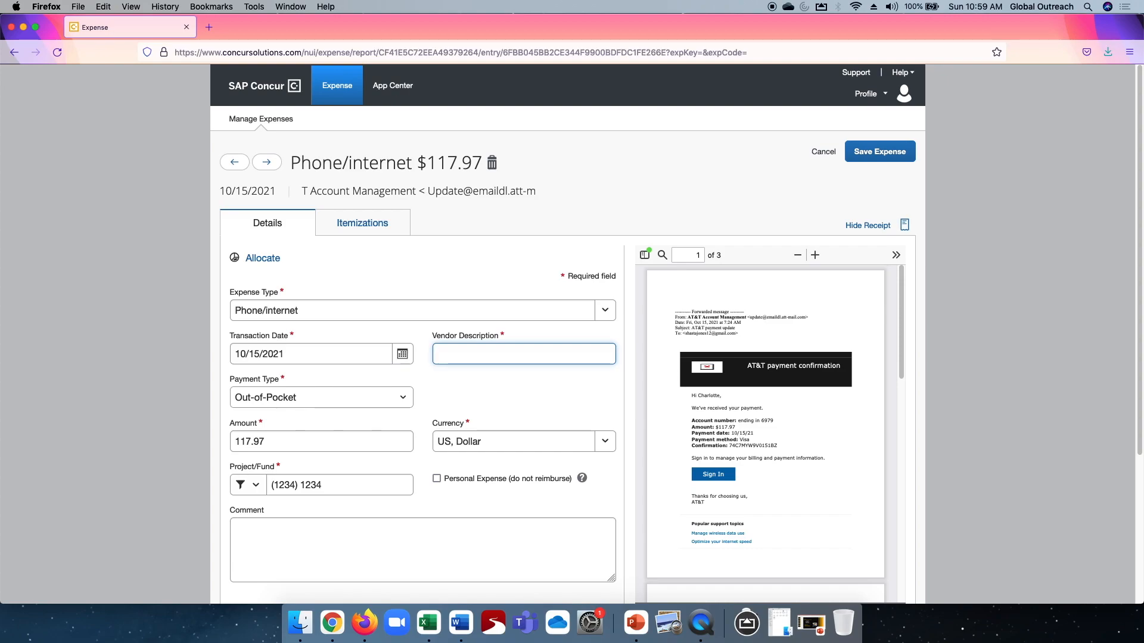
type("At&t")
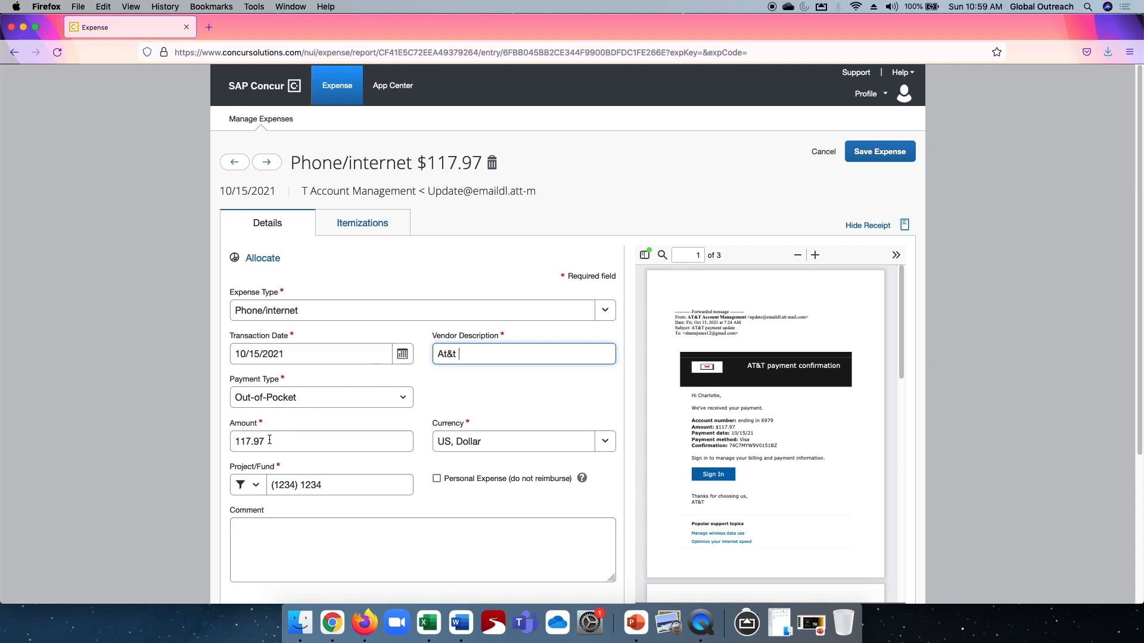
Set the phone/internet expense's amount to 82.58 and add 70% to the end of its vendor description.
left_click_drag(280, 441, 174, 440)
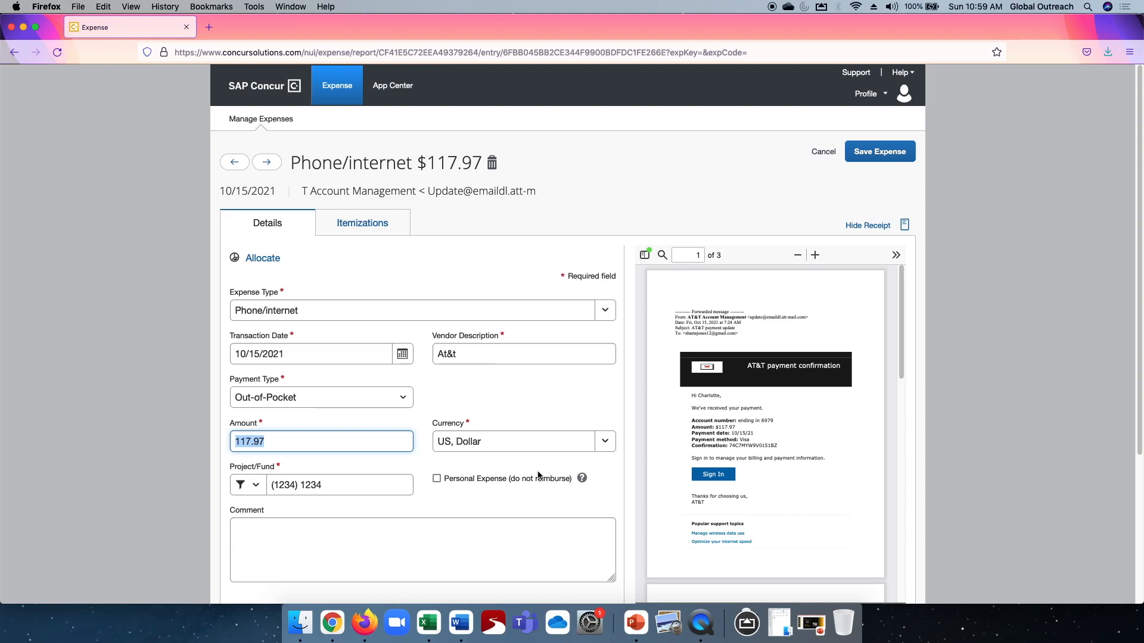
type("82.58")
left_click(497, 357)
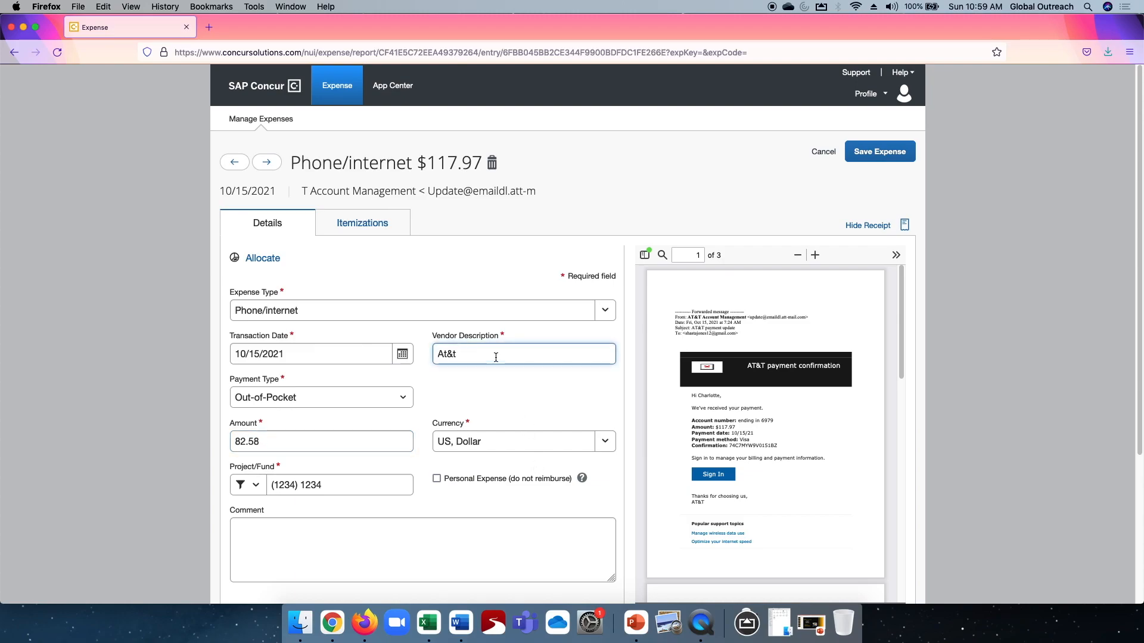
type("70%")
Move on to the Aldi expense and review its details against its receipt.
left_click(269, 163)
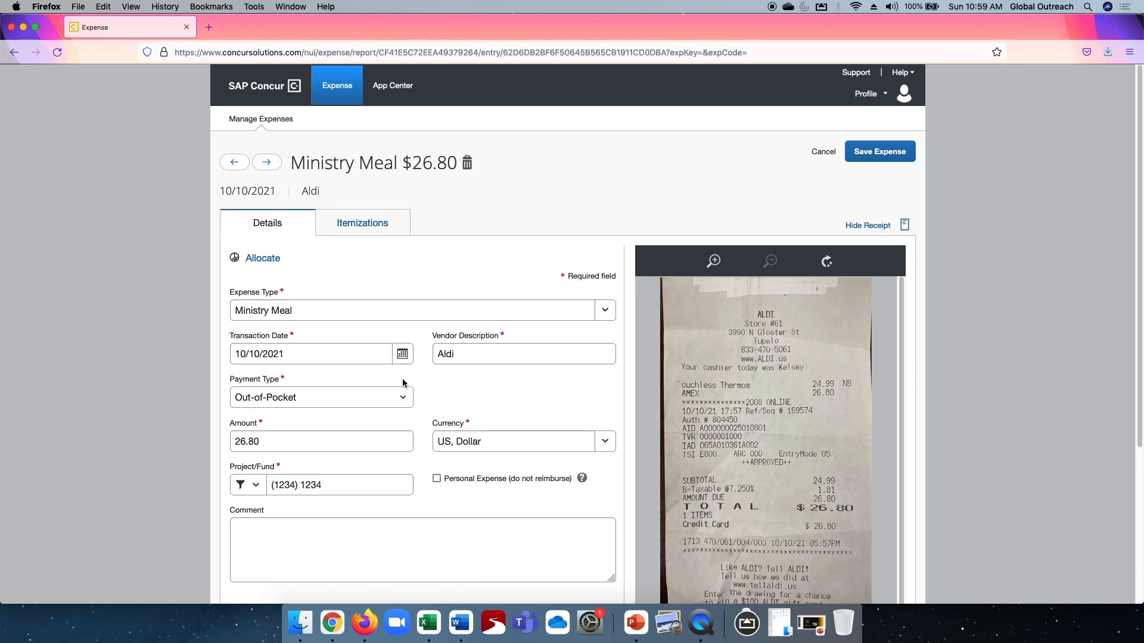
scroll(530, 408, "down", 3)
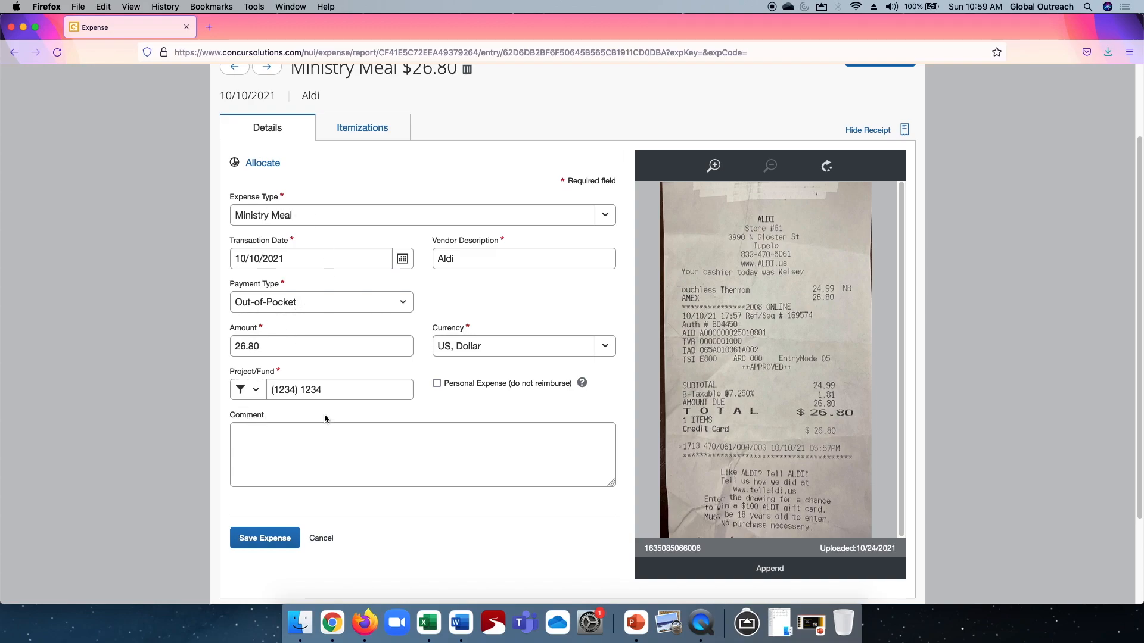
scroll(381, 359, "up", 3)
Move on to the 10/07/2021 Ministry Meal expense, correct its vendor description to Kroger and save the expense.
left_click(269, 164)
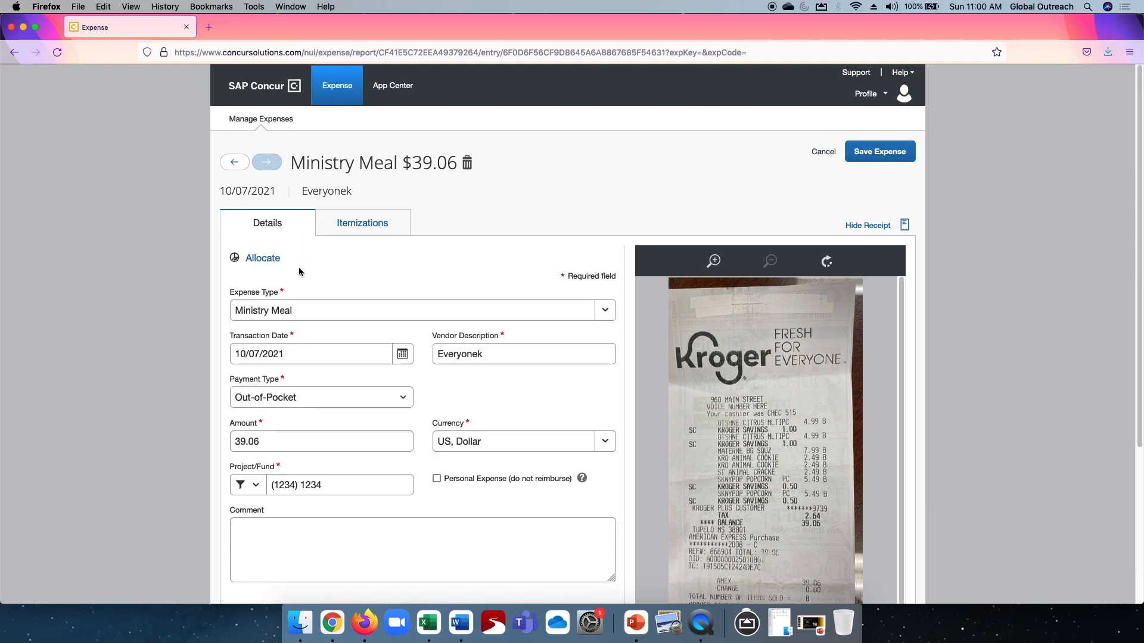
double_click(498, 355)
type("Kroger")
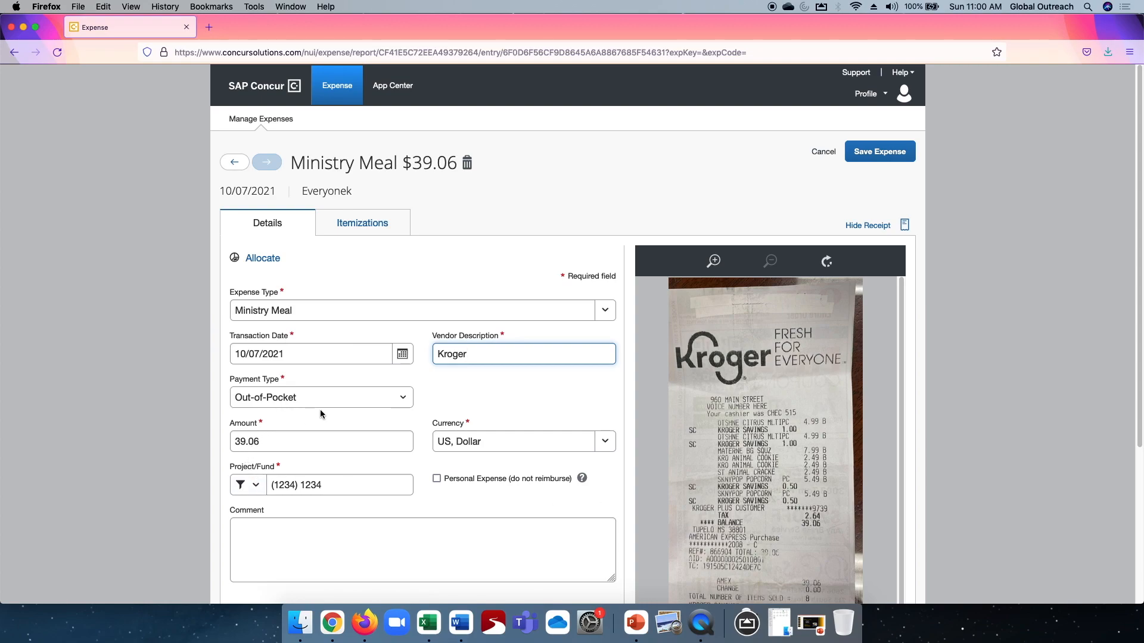
left_click(267, 164)
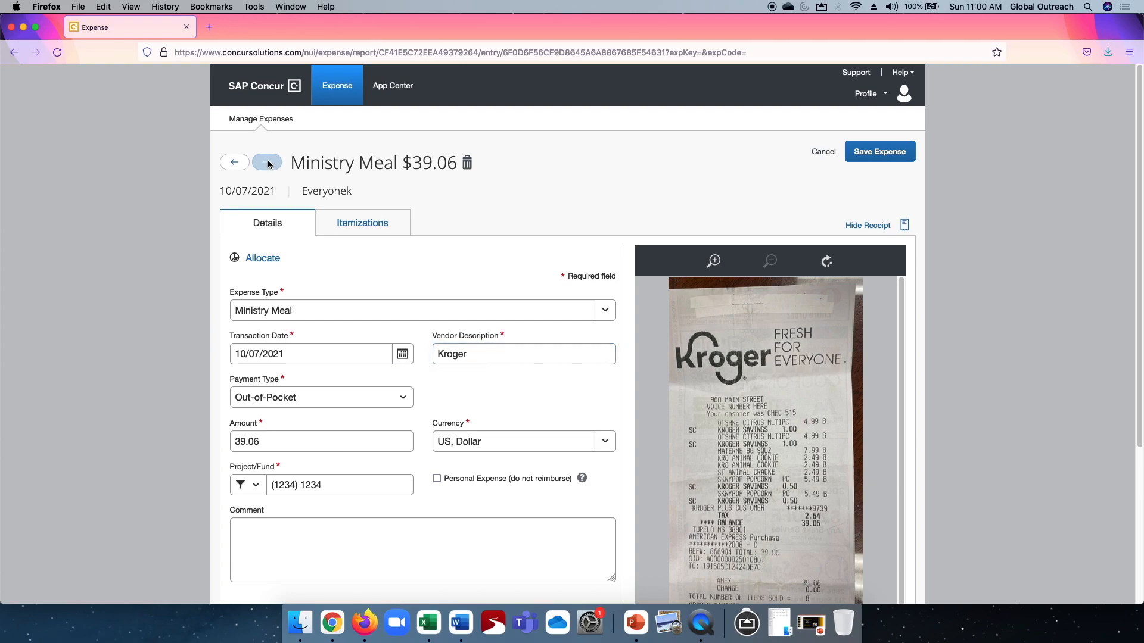
left_click(864, 152)
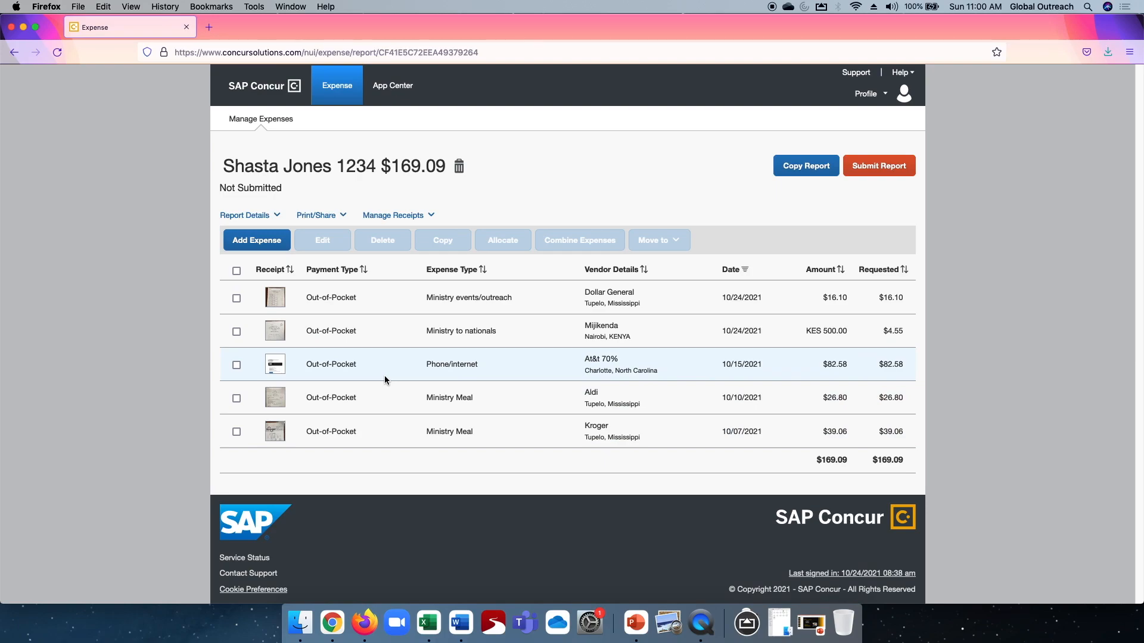
Create a new Ministry Meal expense in the report and attach the receipt Walmart 83.01 9:30.pdf to it.
left_click(255, 241)
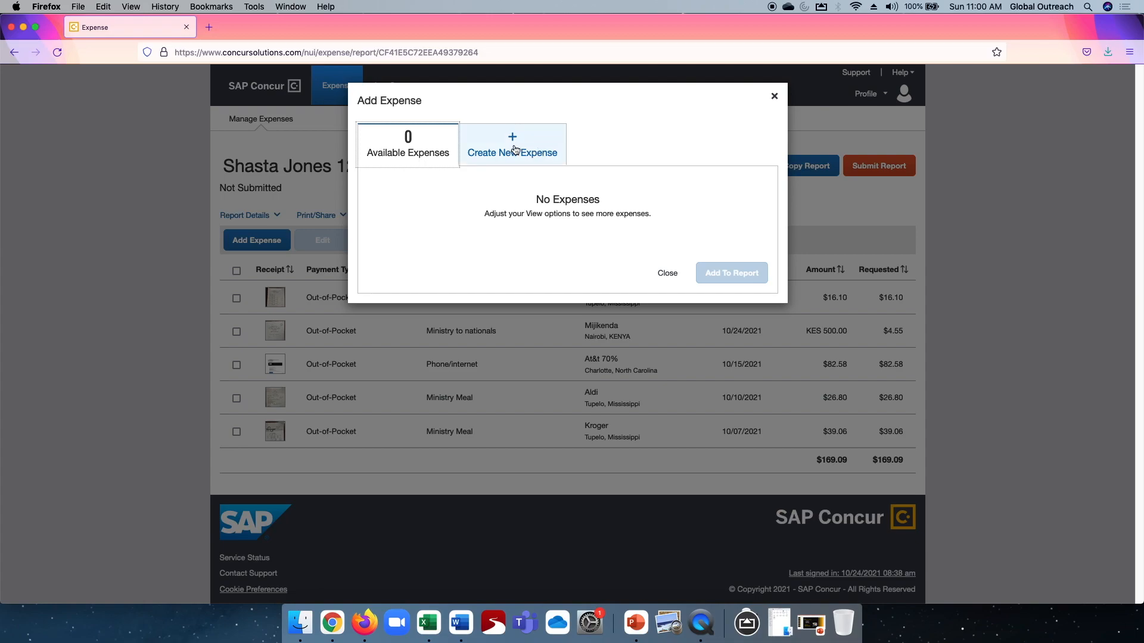
left_click(492, 145)
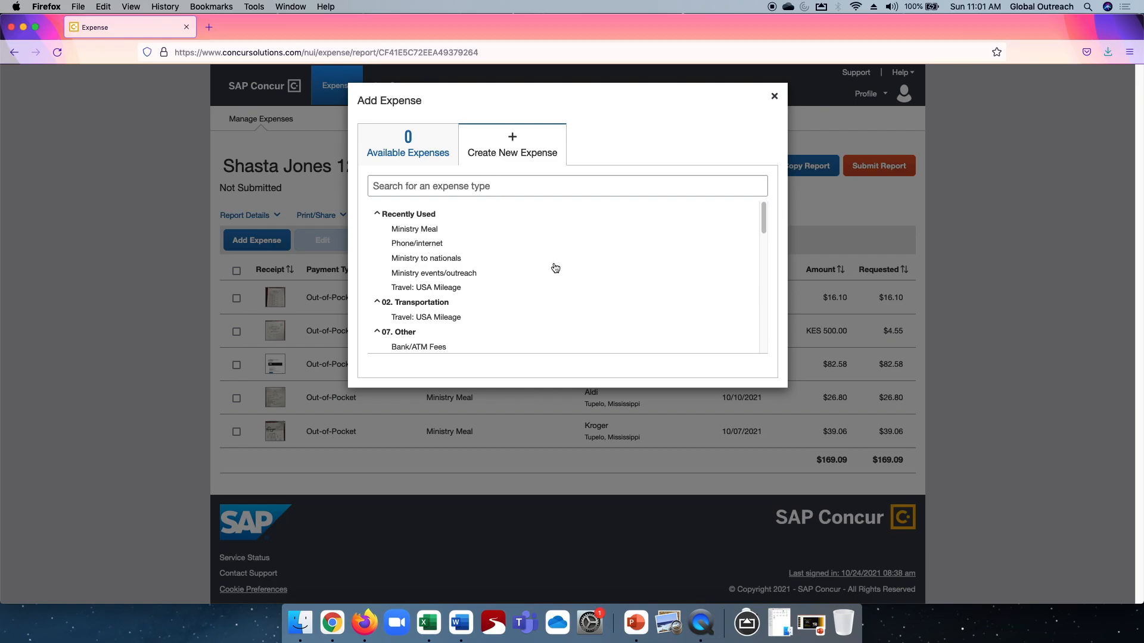
left_click(399, 231)
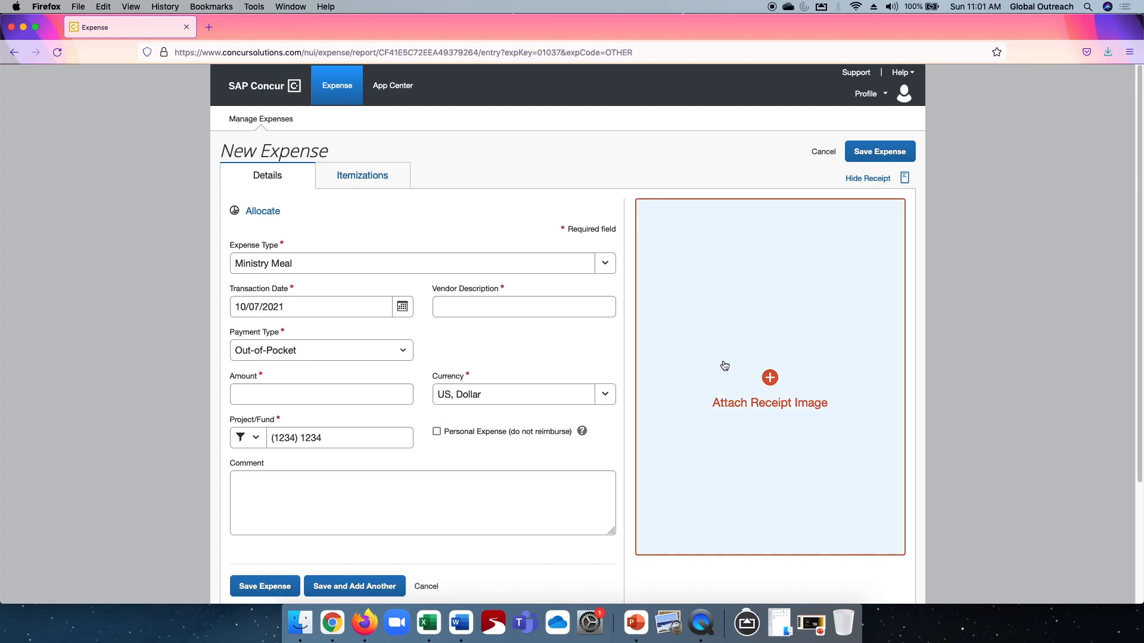
left_click(724, 357)
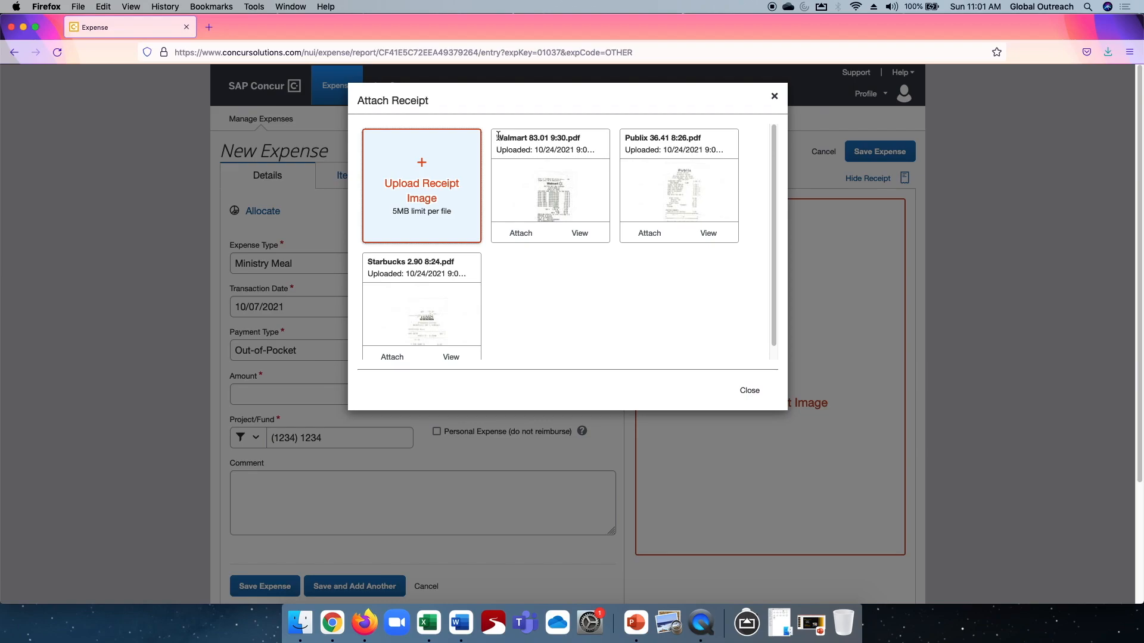
left_click(520, 234)
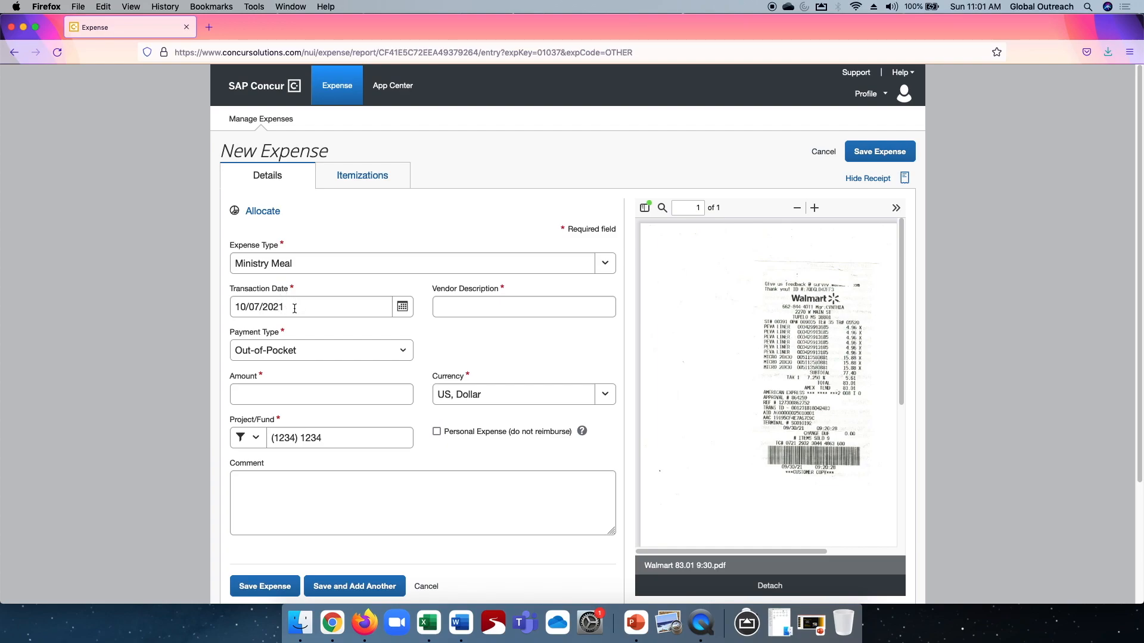
Set the new expense's transaction date to 09/30/2021 and its vendor description to Walmart.
left_click_drag(294, 306, 183, 313)
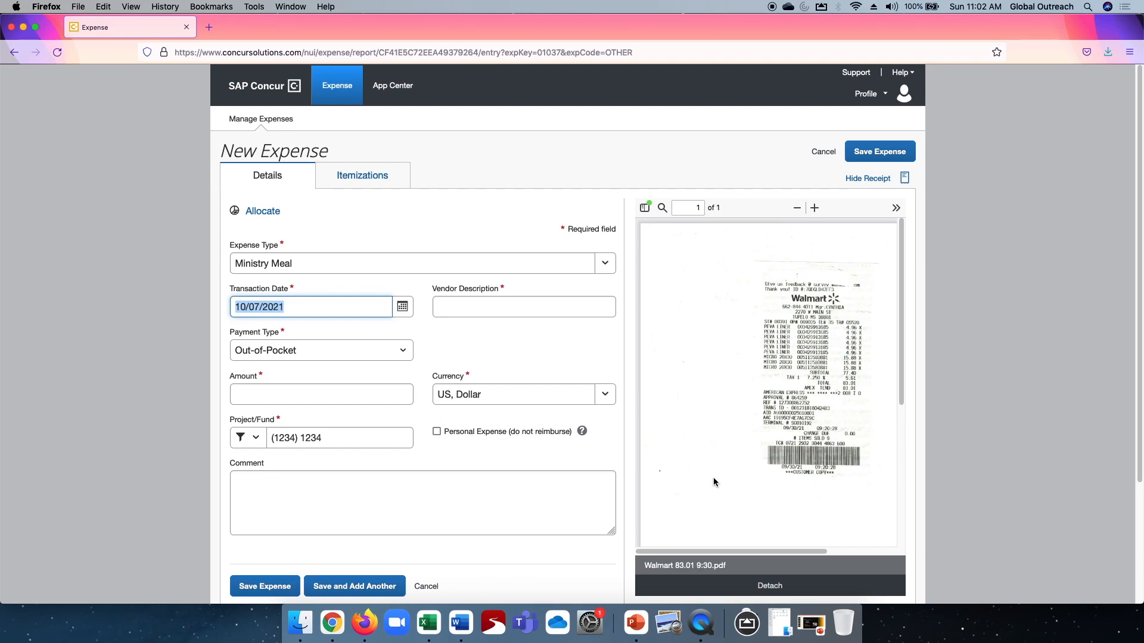
type("09/30/2021")
key("Tab")
left_click(481, 301)
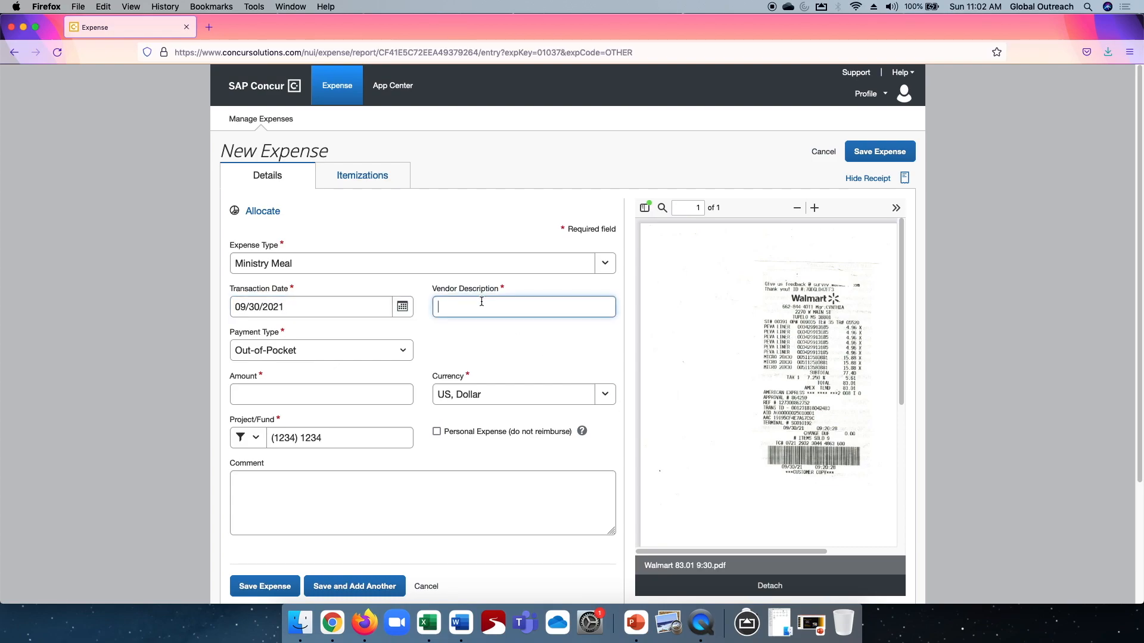
type("Walmart")
Enlarge the Walmart receipt to read its total, enter 83.01 as the amount, and save the expense to add another.
left_click(281, 395)
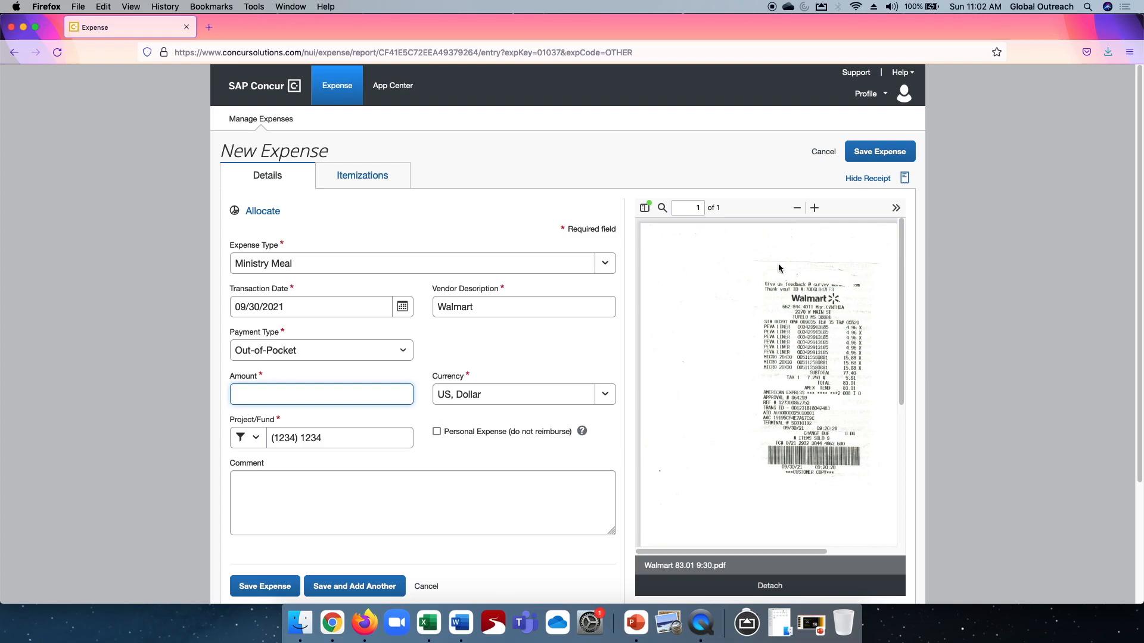
left_click(814, 208)
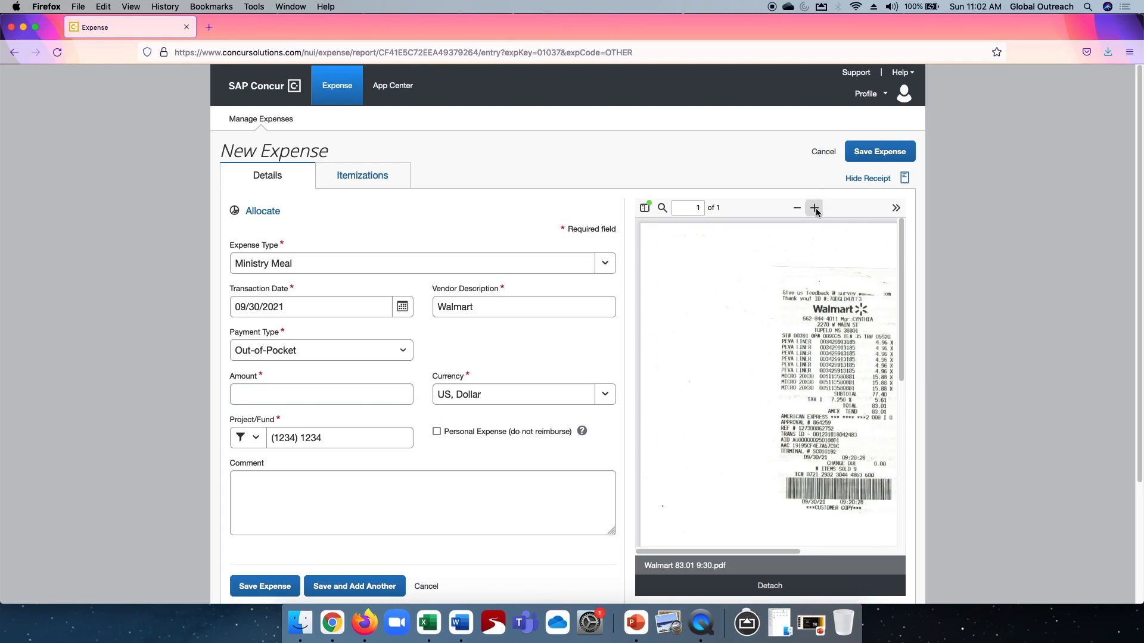
left_click(816, 211)
left_click_drag(724, 552, 801, 551)
left_click(815, 208)
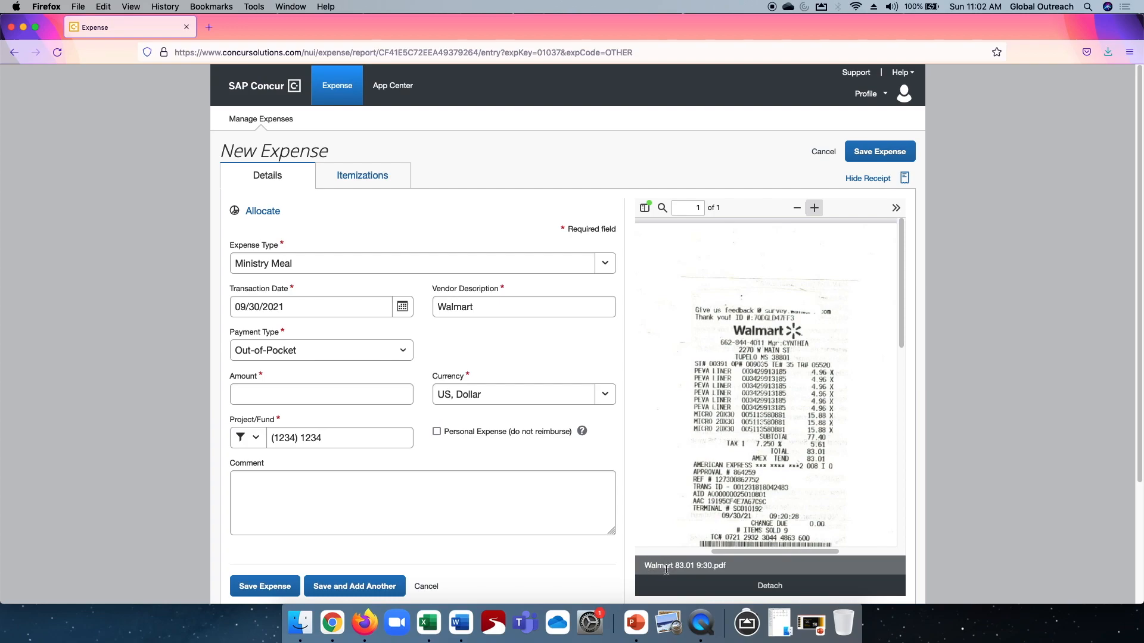
left_click(333, 408)
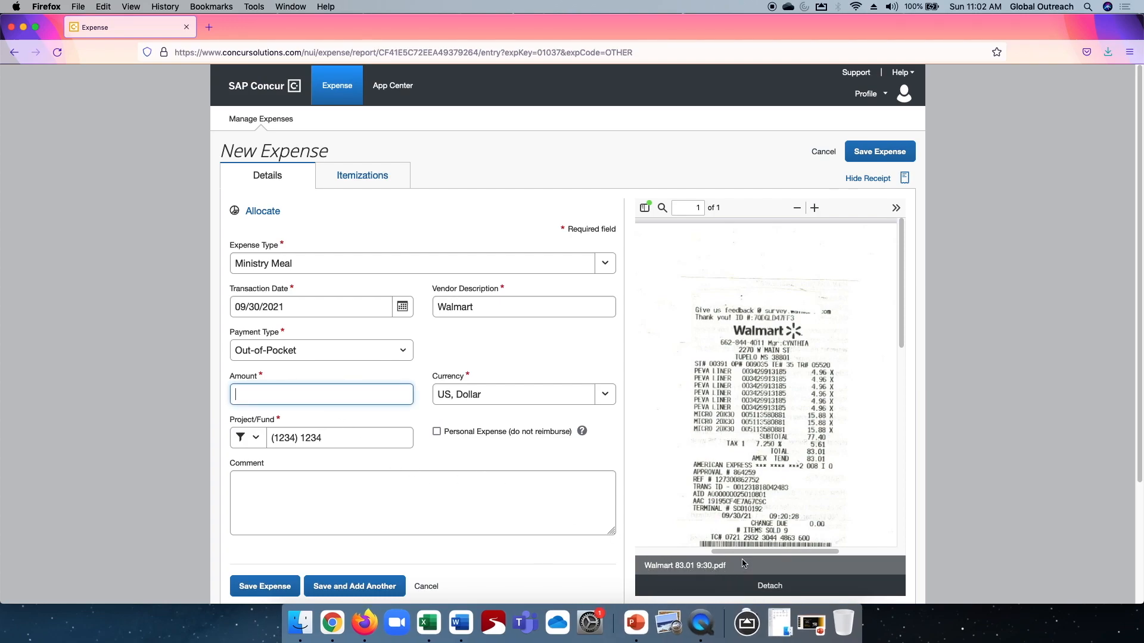
type("83.01")
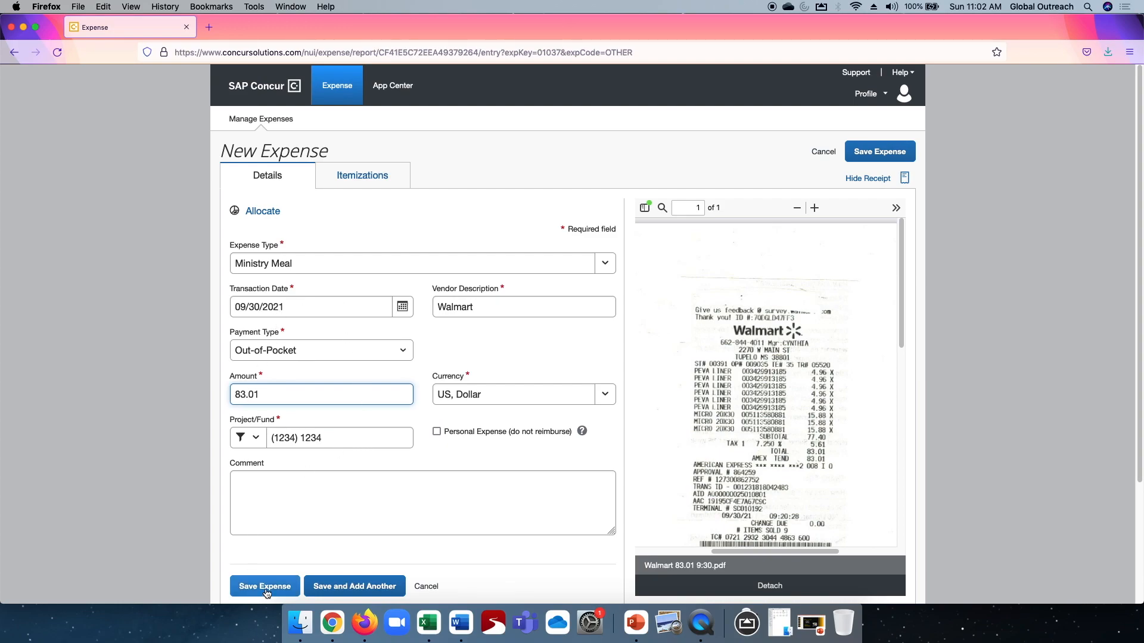
left_click(360, 587)
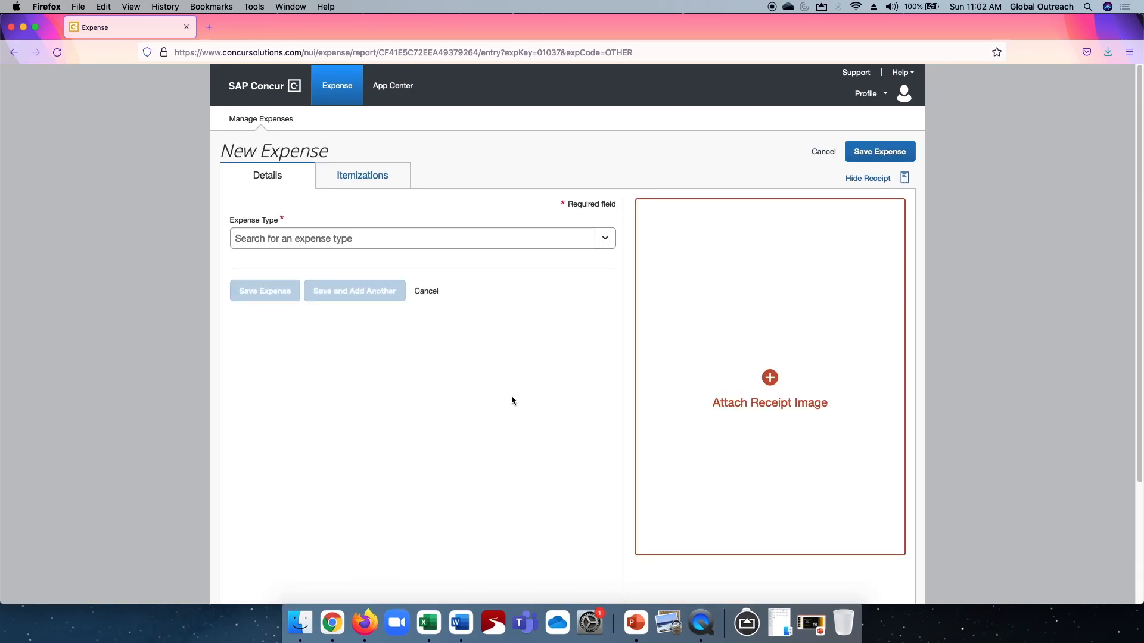
Attach the receipt Publix 36.41 8:26.pdf to the new expense and set its expense type to Ministry events/outreach.
left_click(774, 365)
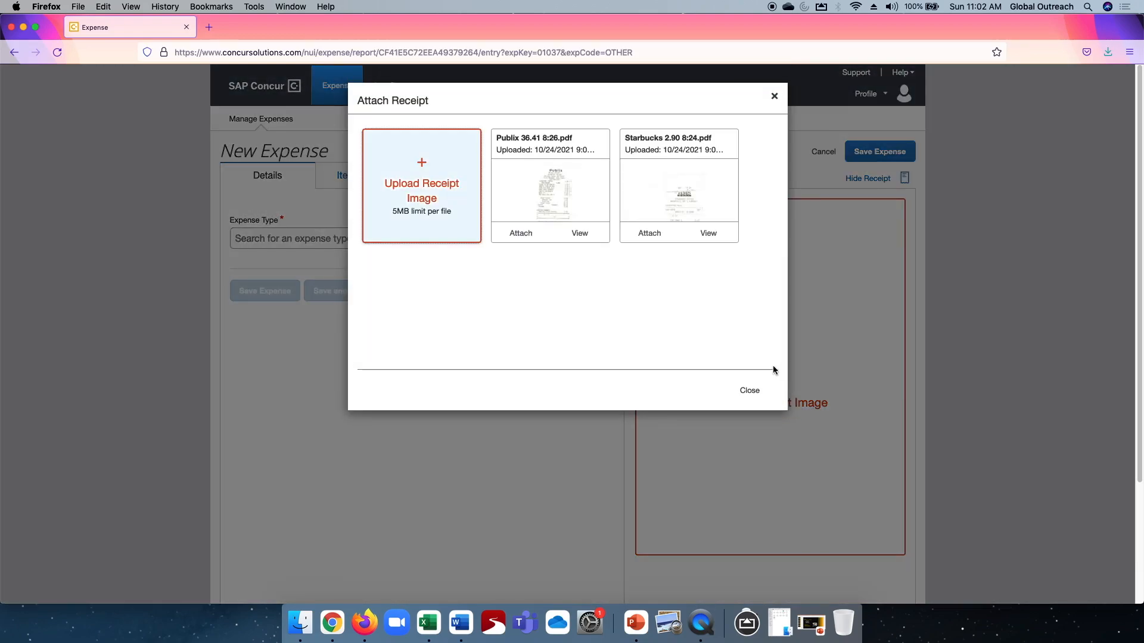
left_click(518, 234)
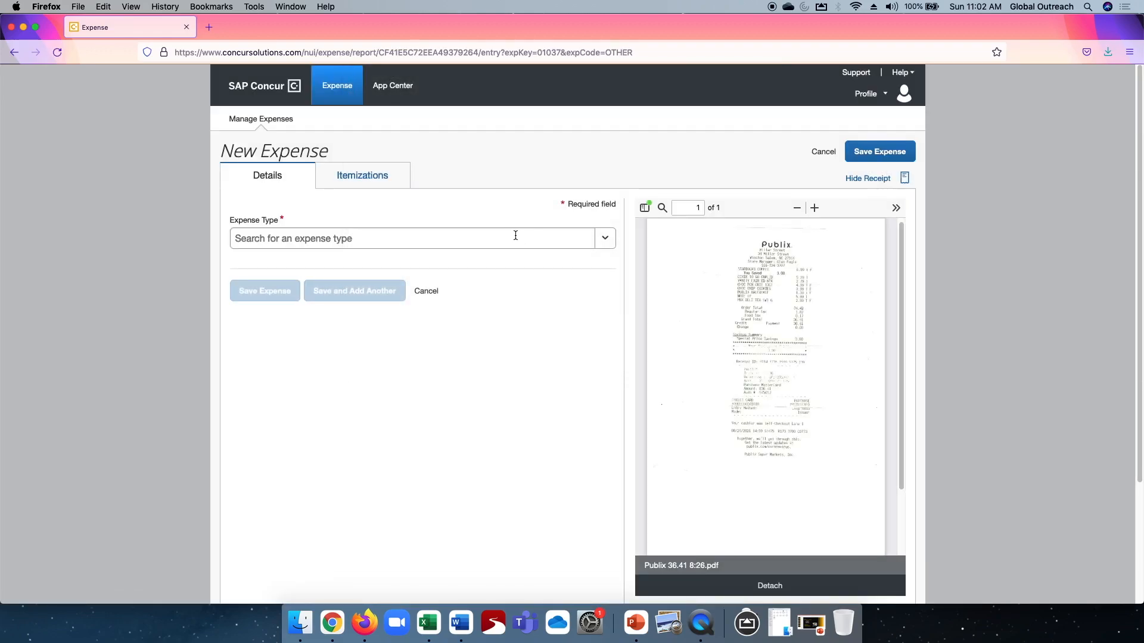
left_click(610, 241)
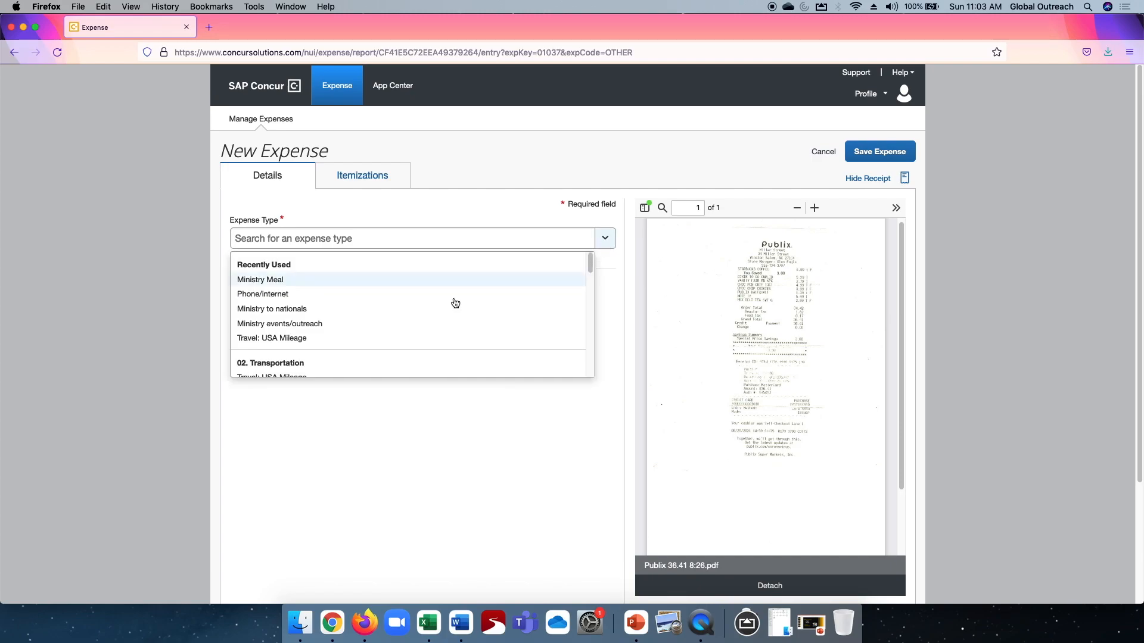
left_click(255, 324)
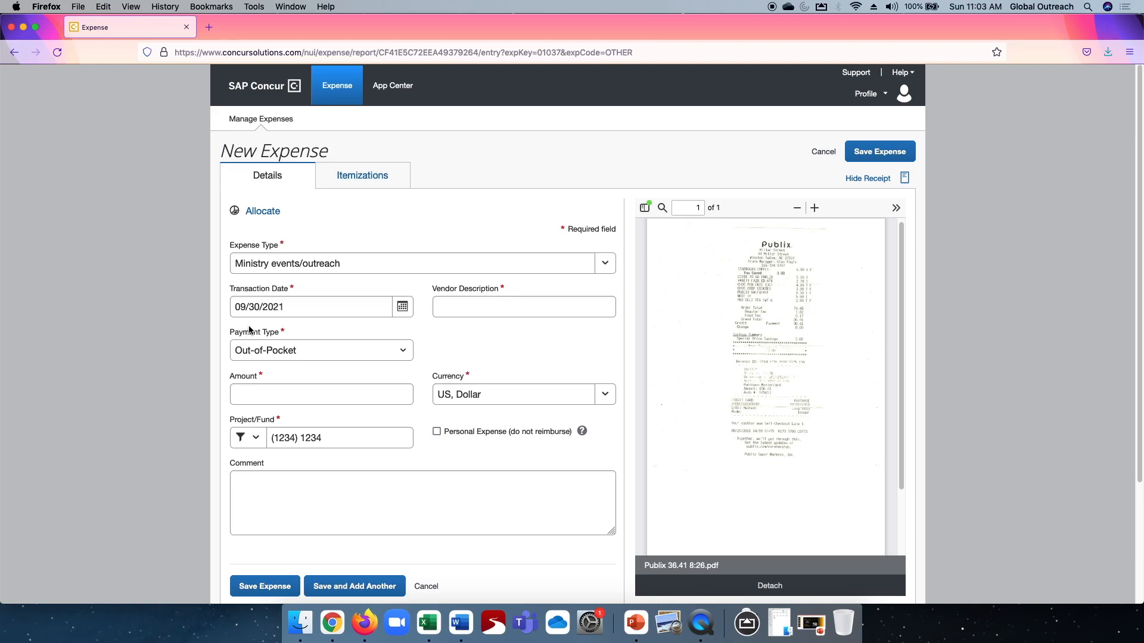
Set the new expense's transaction date to 08/26/2021 and its vendor description to Publix.
left_click(286, 306)
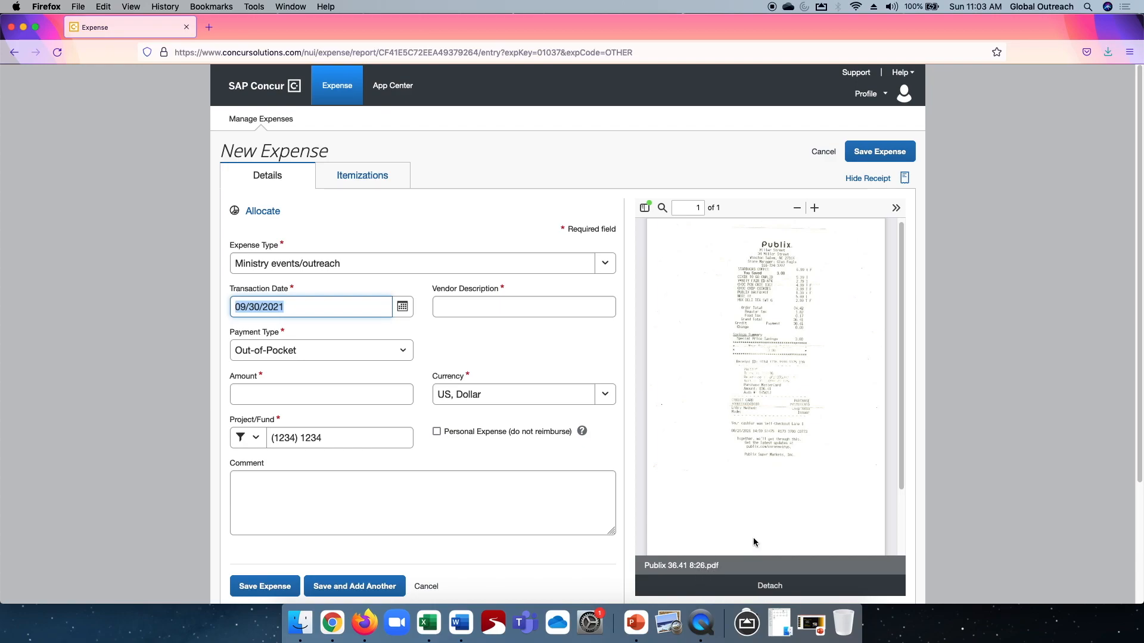
type("08/26/2021")
key("Tab")
key("Tab")
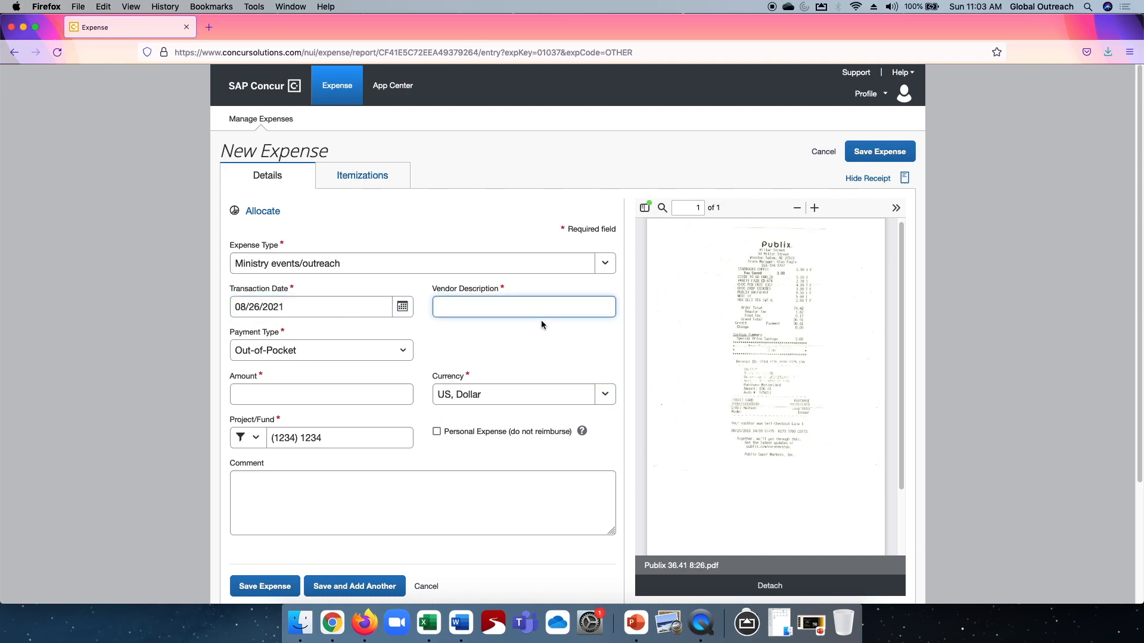
type("Publix")
Enter 36.41 as the Publix expense's amount and save it to add another expense.
left_click(275, 394)
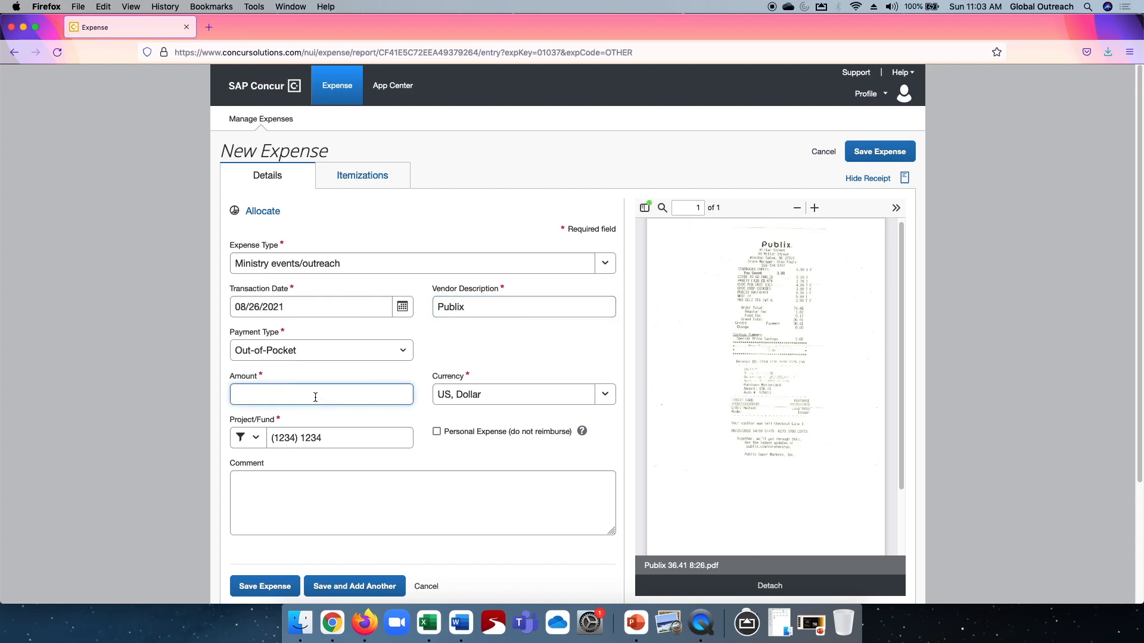
type("36.41")
key("Tab")
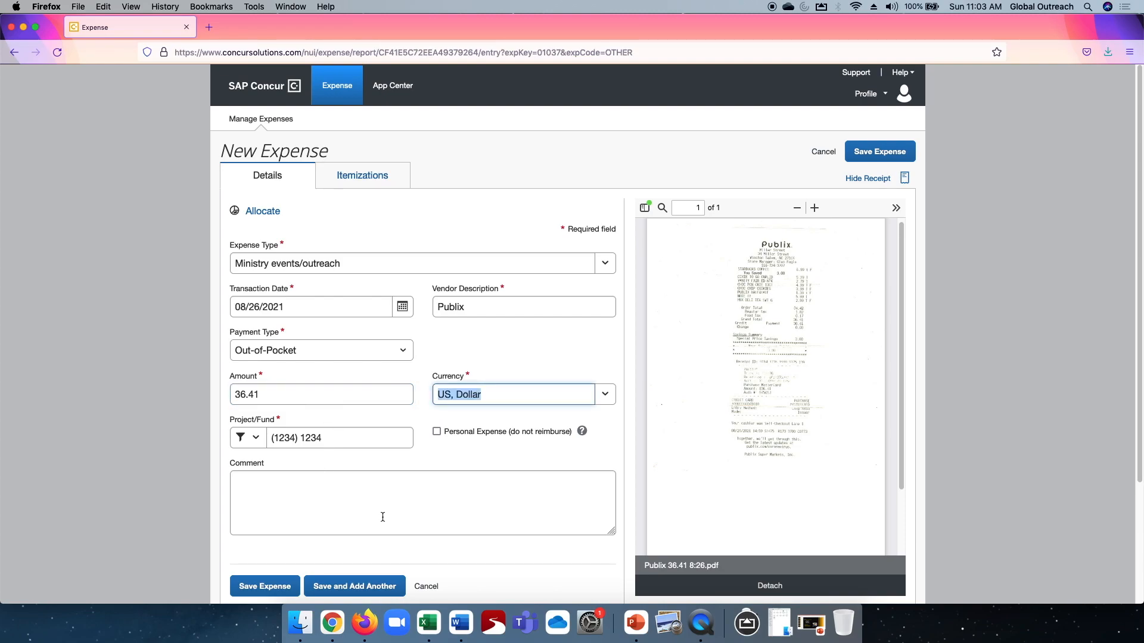
left_click(338, 588)
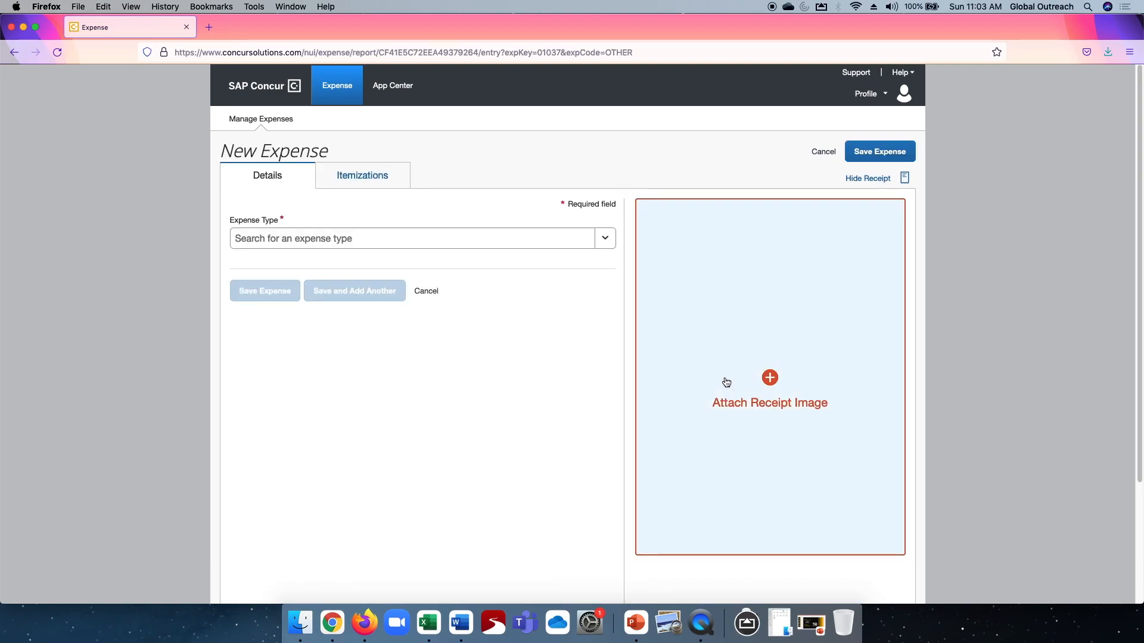
Attach the receipt Starbucks 2.90 8:24.pdf to the new expense and set its expense type to Ministry Meal.
left_click(725, 383)
left_click(521, 235)
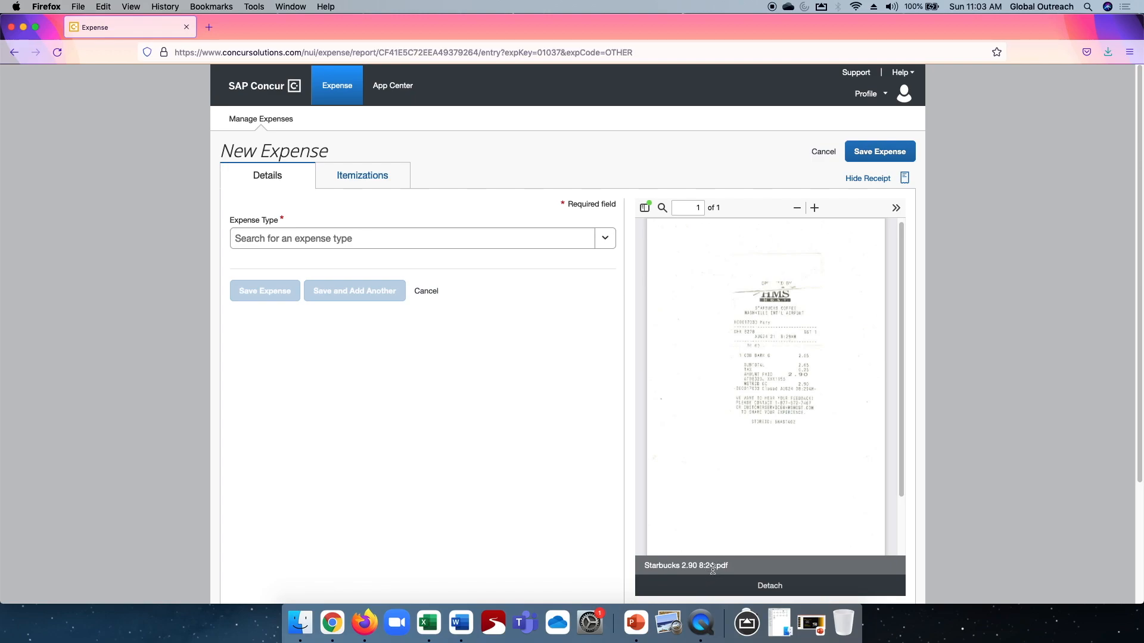
left_click(368, 239)
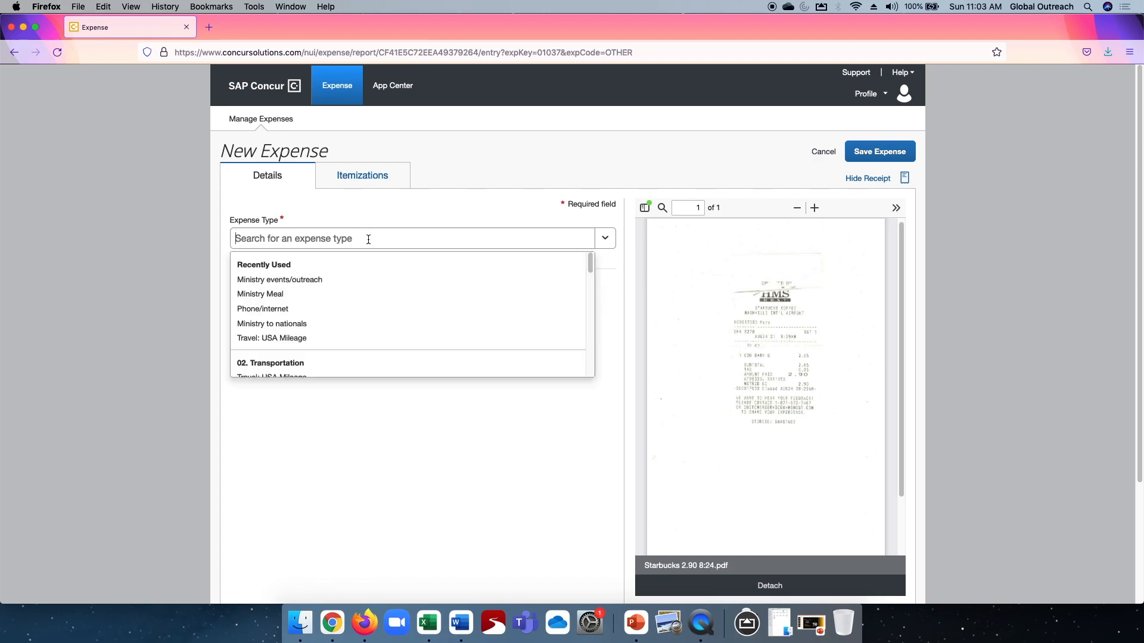
left_click(271, 294)
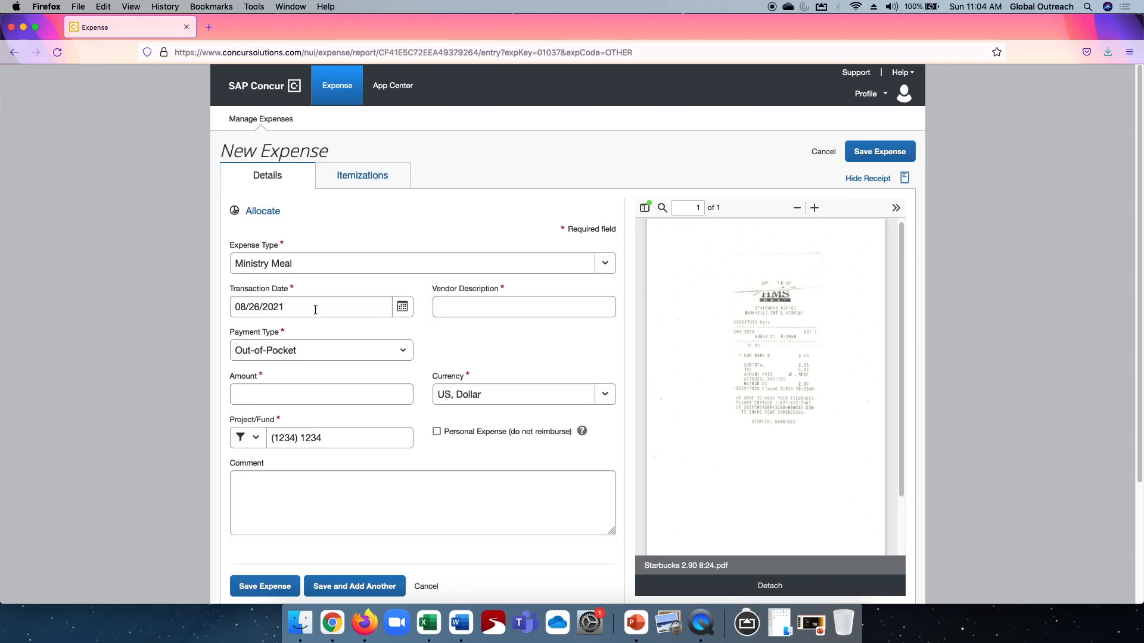
Change the new expense's transaction date to 08/24/2021 and enter Starbucks as the vendor description.
left_click(260, 307)
key("BackSpace")
type("4")
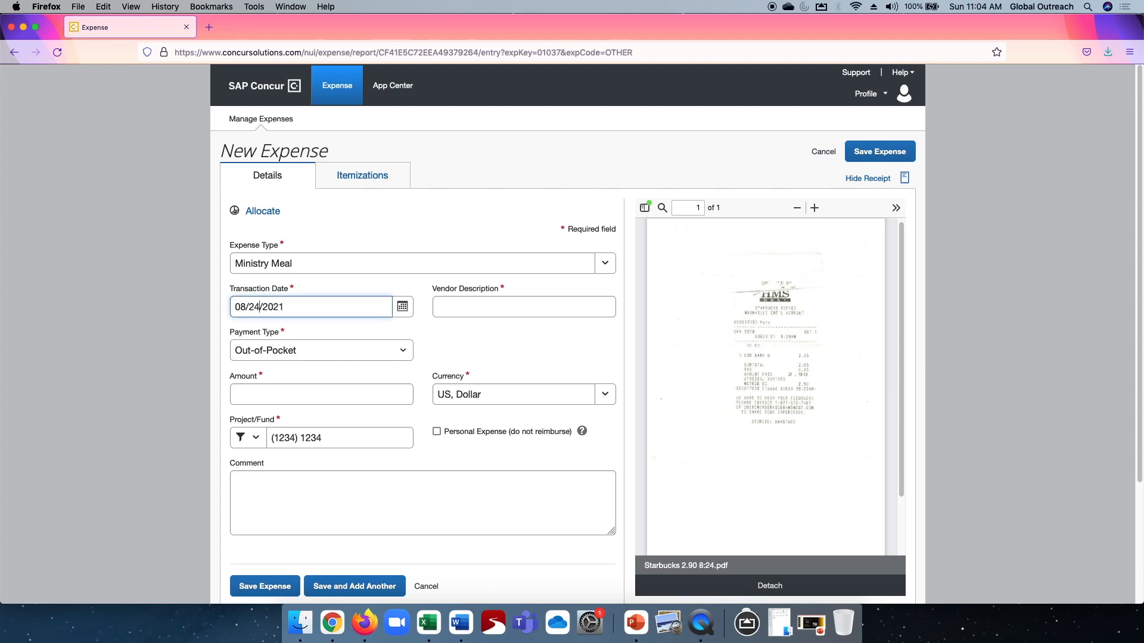
left_click(488, 307)
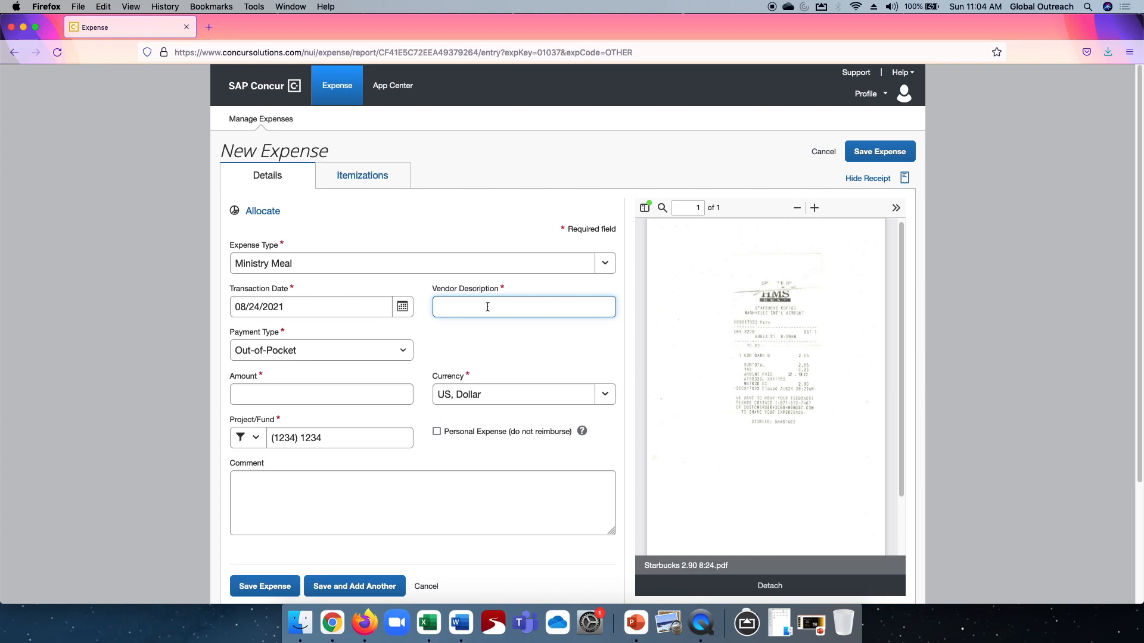
type("Starbucks")
Enter 2.90 as the Starbucks expense's amount and save it, returning to the report.
left_click(301, 394)
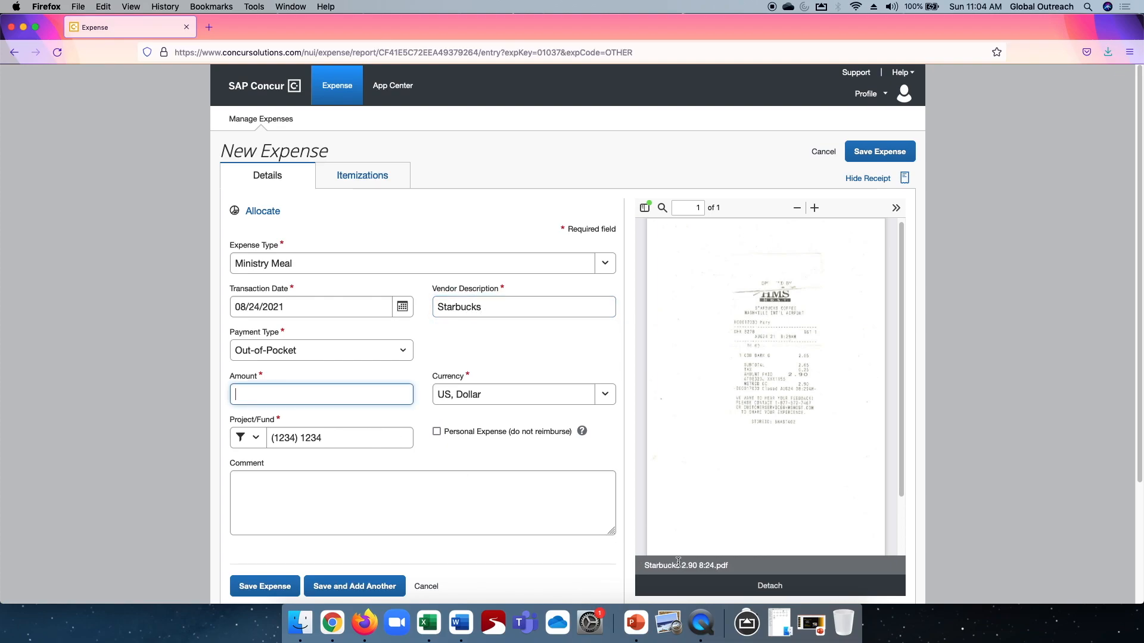
type("2.90")
left_click(258, 586)
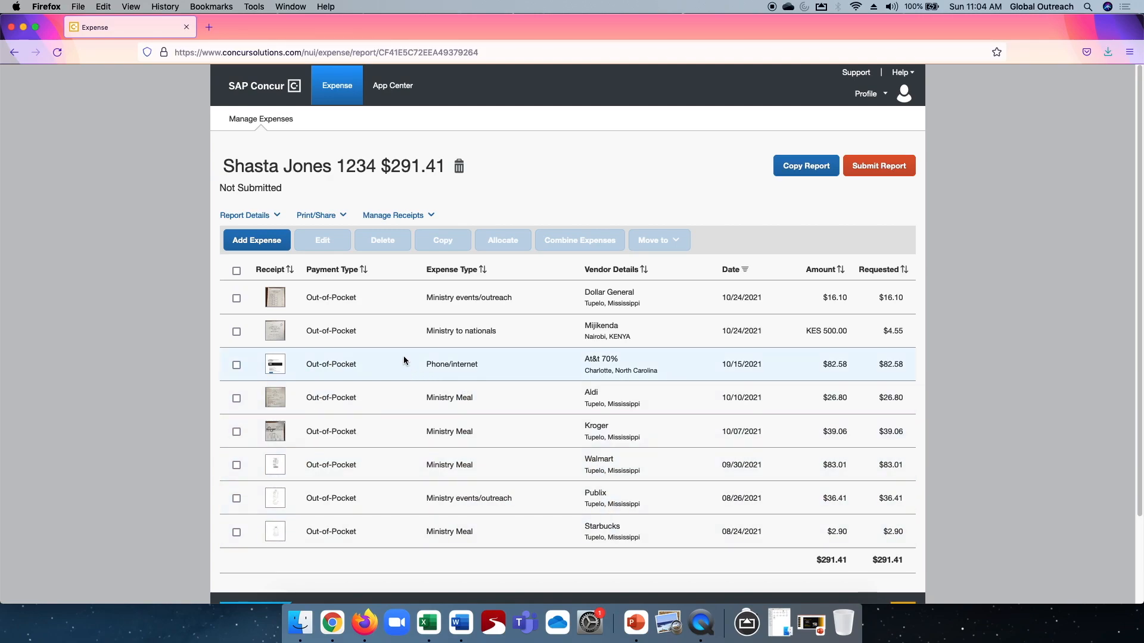
Examine the travel expense report in Mileage.jpg from the Receipts folder in Finder, and return to the expense report in Firefox.
left_click(252, 241)
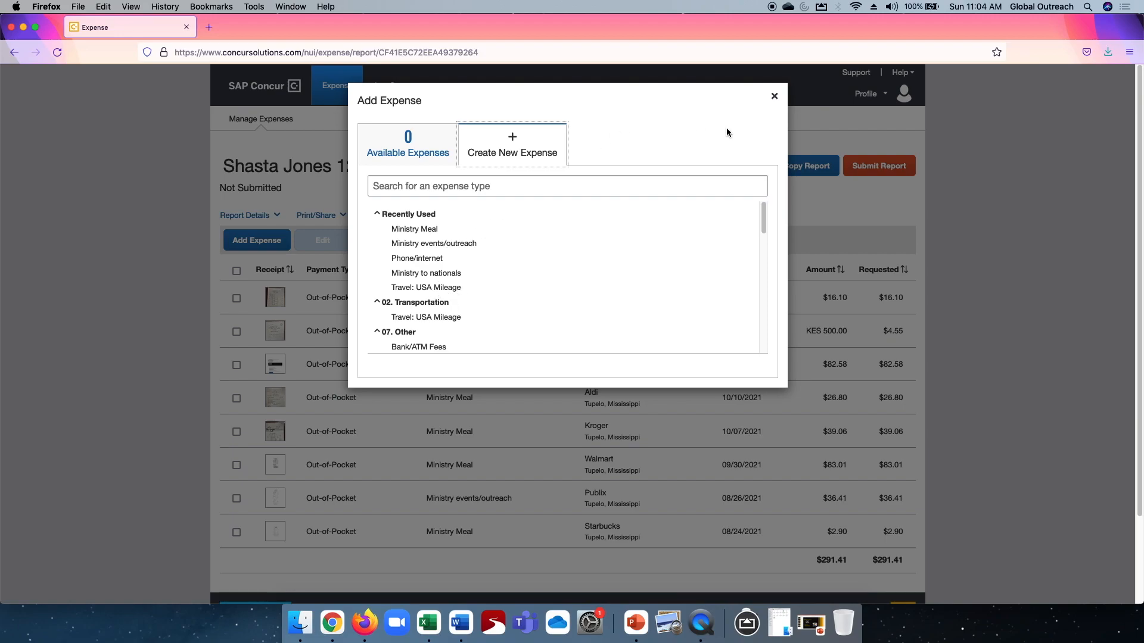
left_click(775, 96)
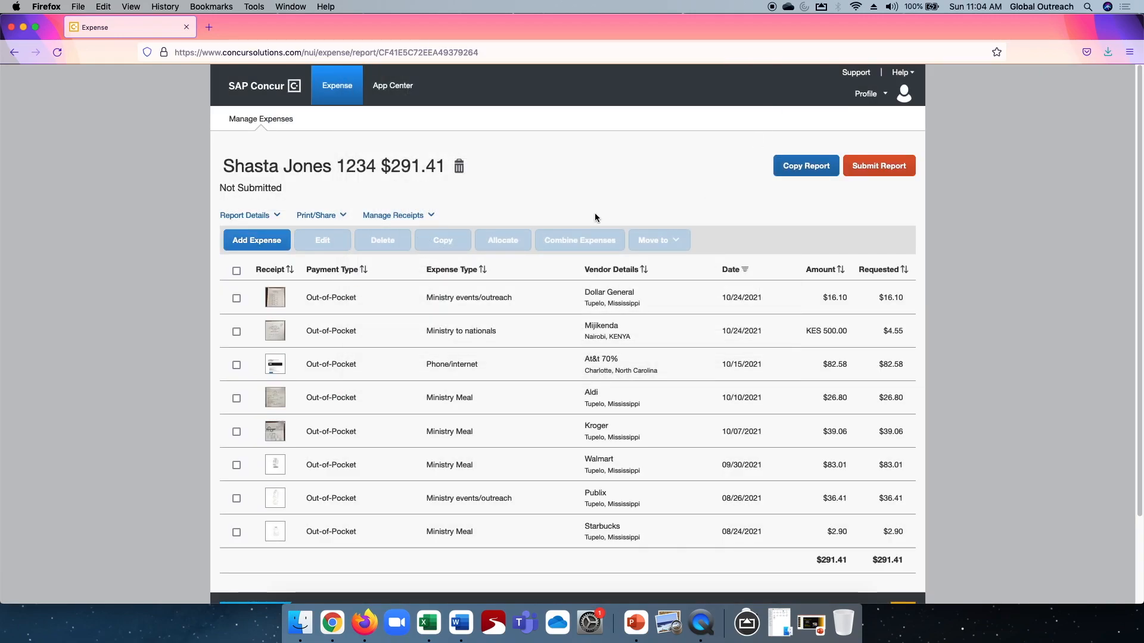
left_click(780, 623)
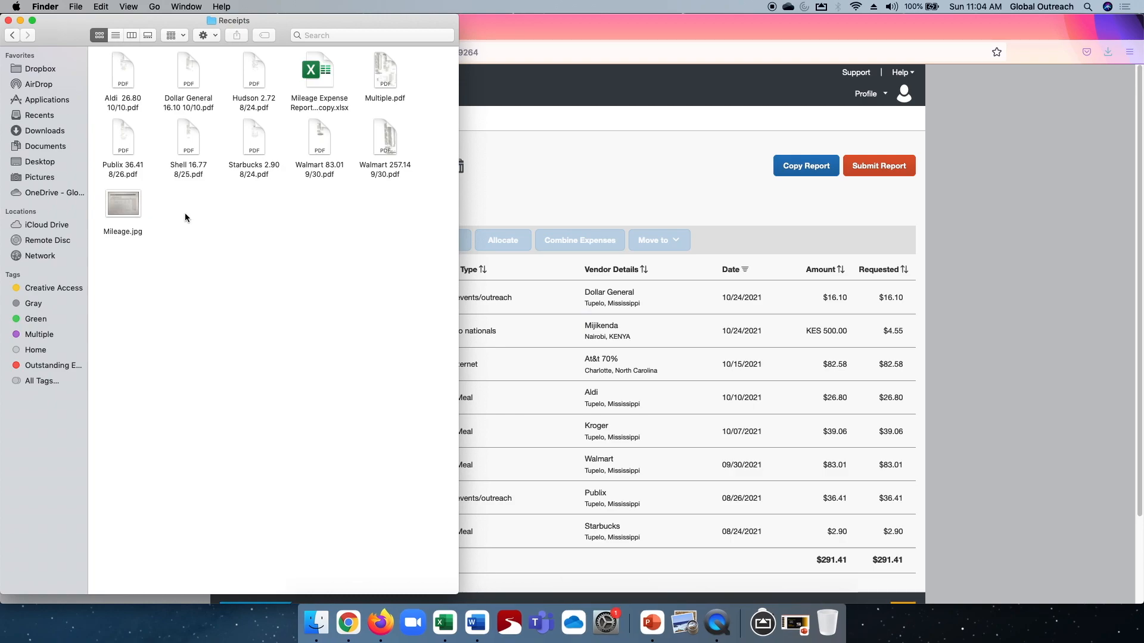
double_click(118, 209)
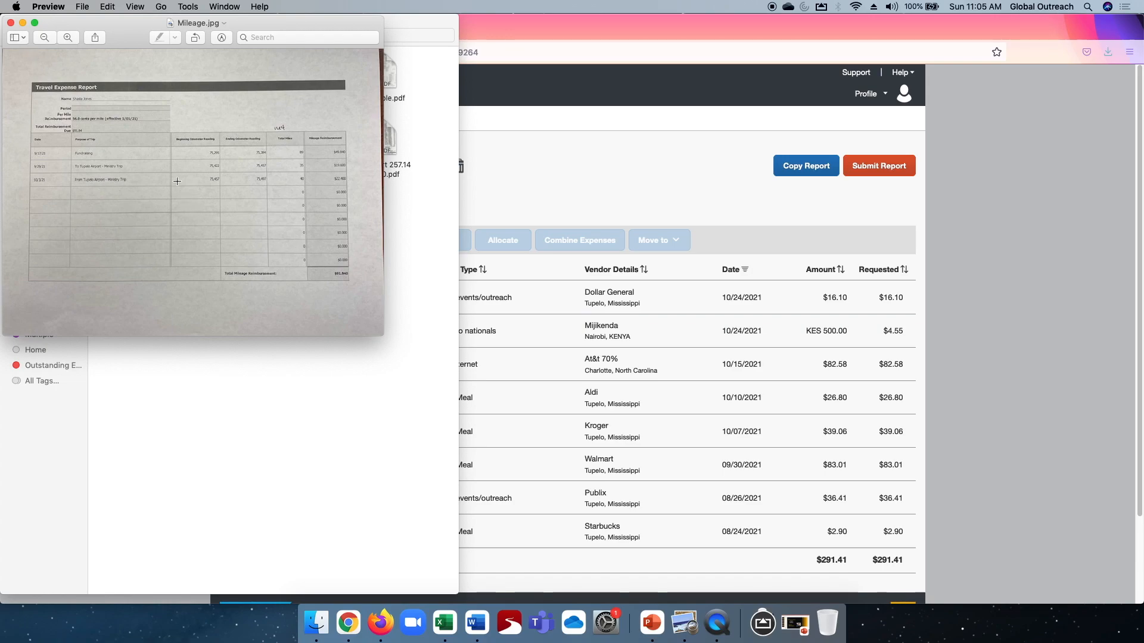
left_click(11, 23)
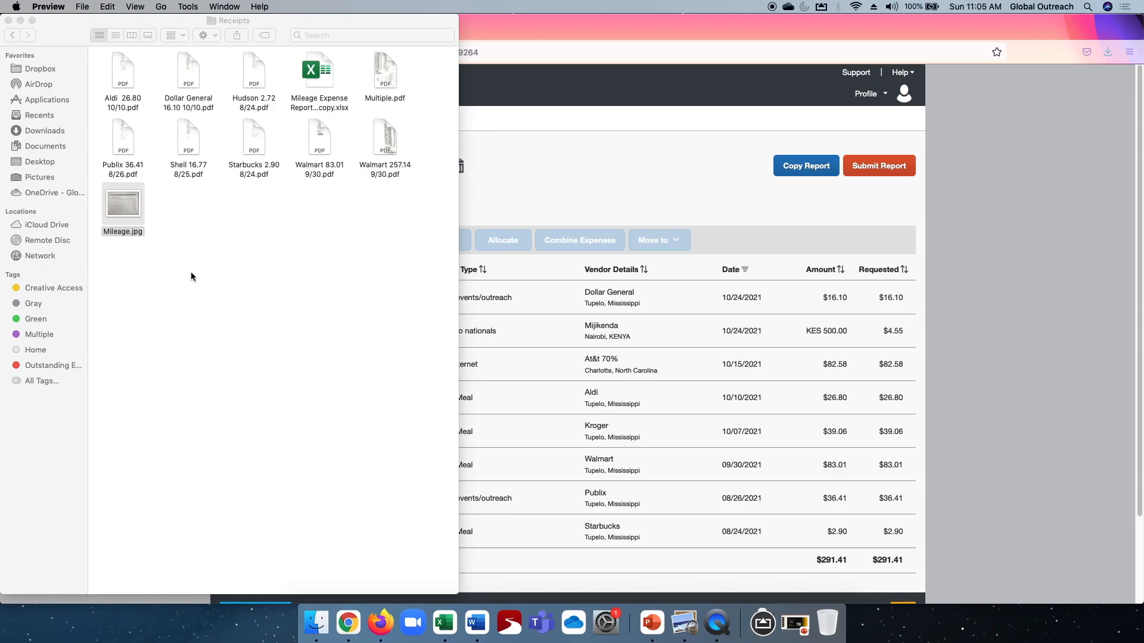
left_click(645, 29)
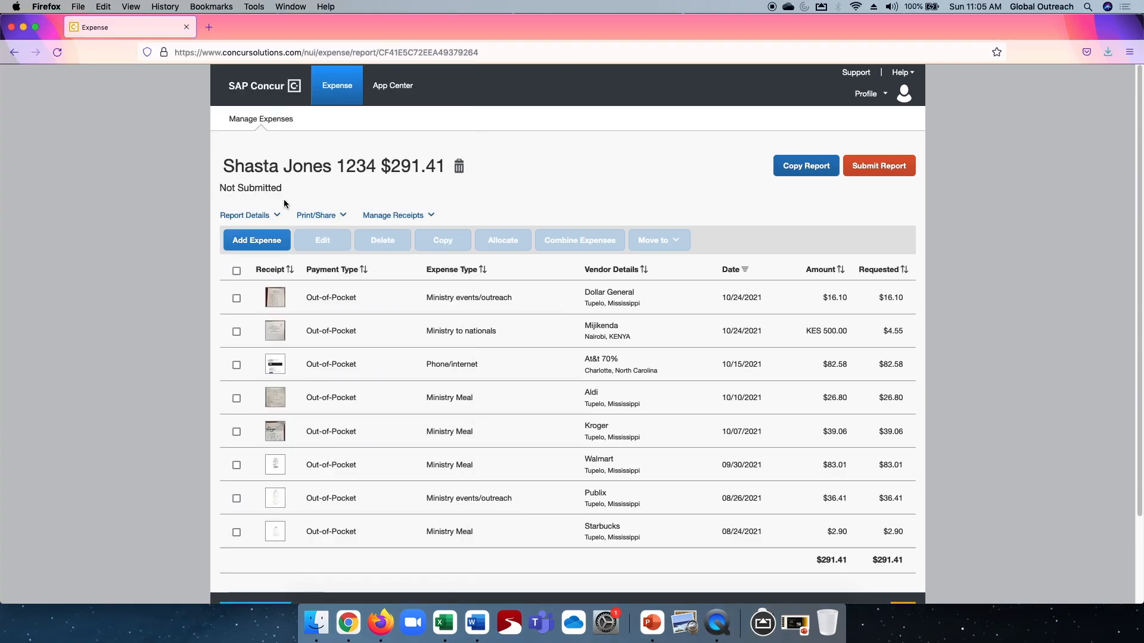
Create a new Travel: USA Mileage expense in the report and set its transaction date to 10/23/2021.
left_click(257, 244)
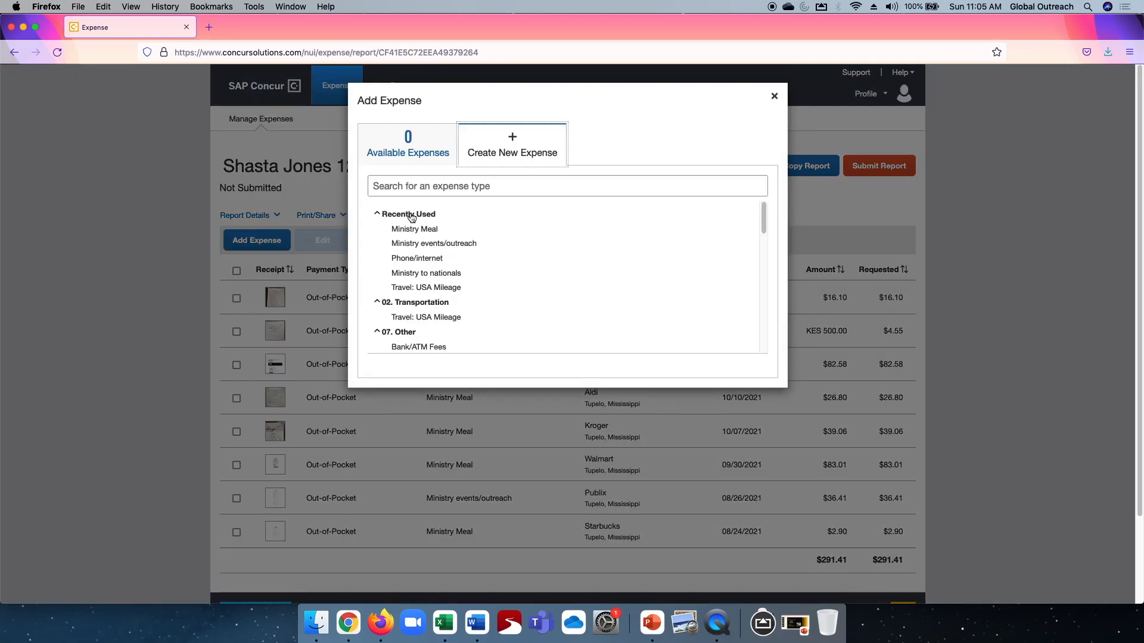
left_click(411, 291)
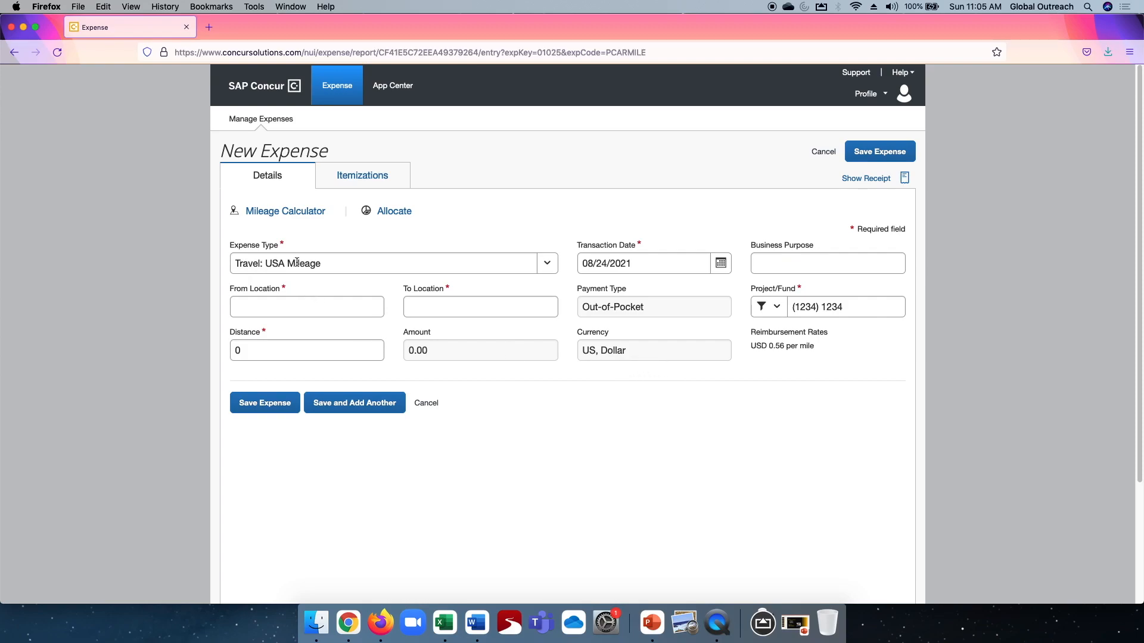
left_click(720, 263)
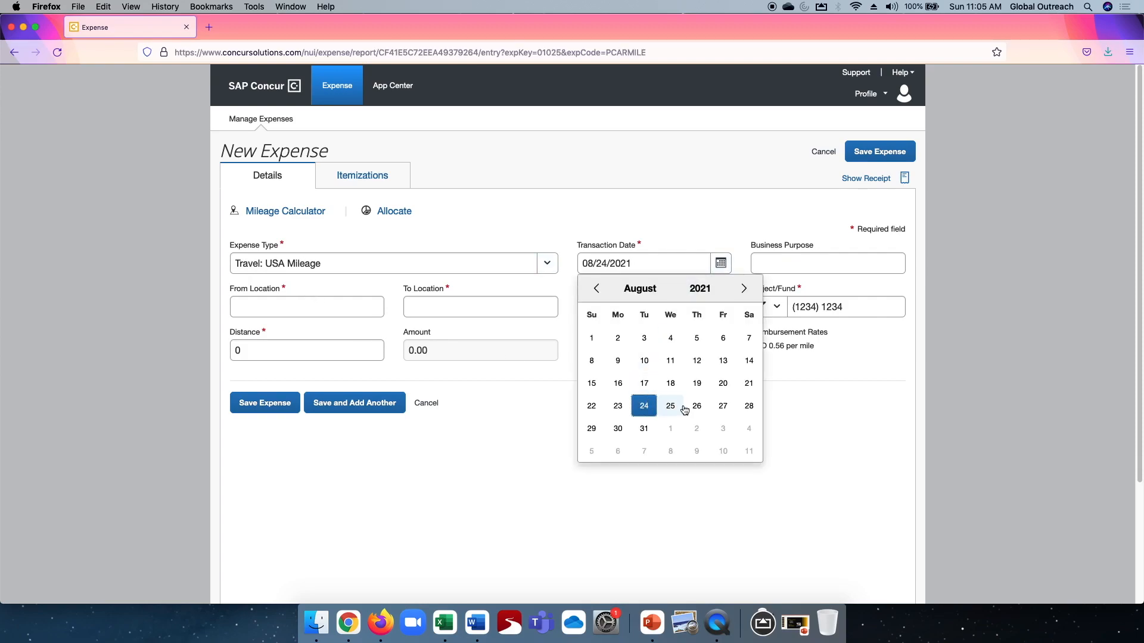
left_click(590, 407)
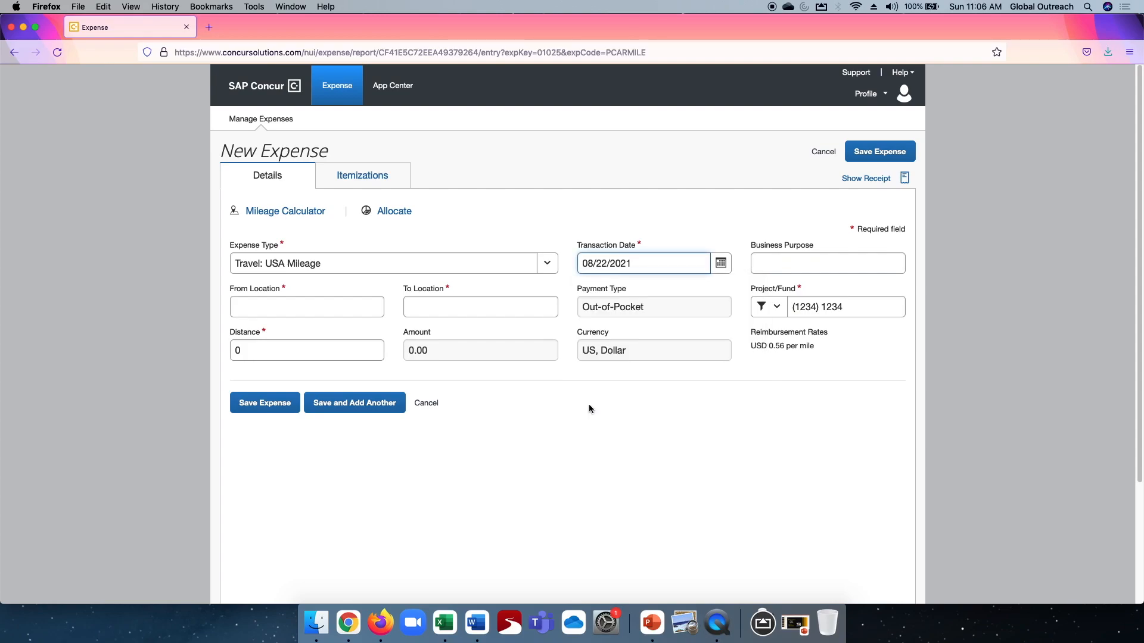
left_click(720, 263)
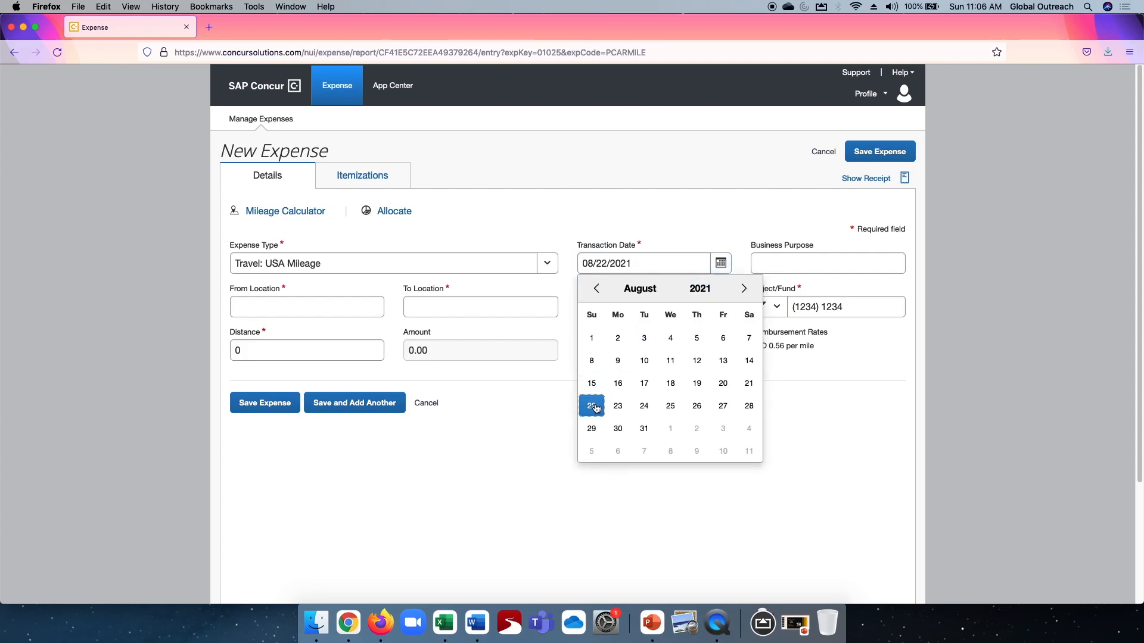
left_click(591, 403)
left_click(717, 263)
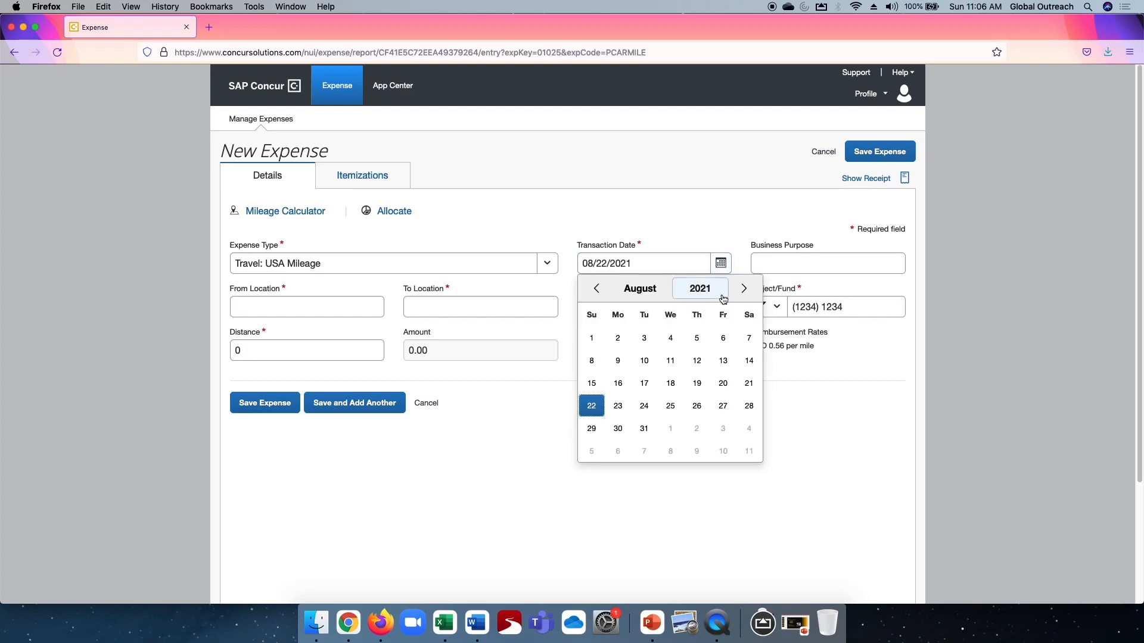
left_click(638, 289)
left_click(621, 390)
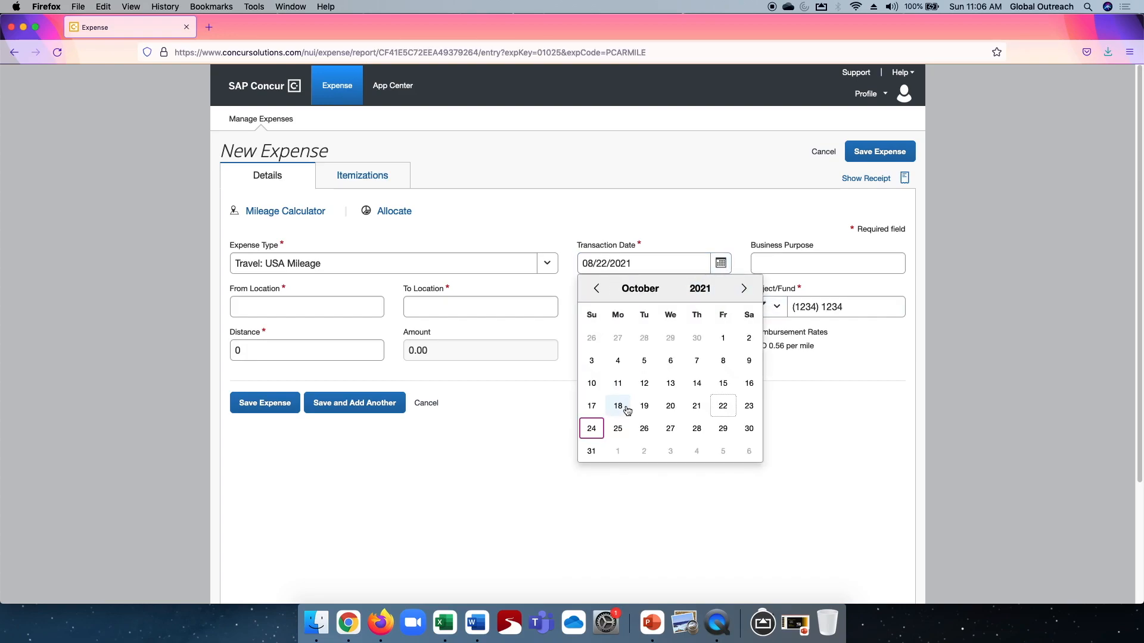
left_click(746, 408)
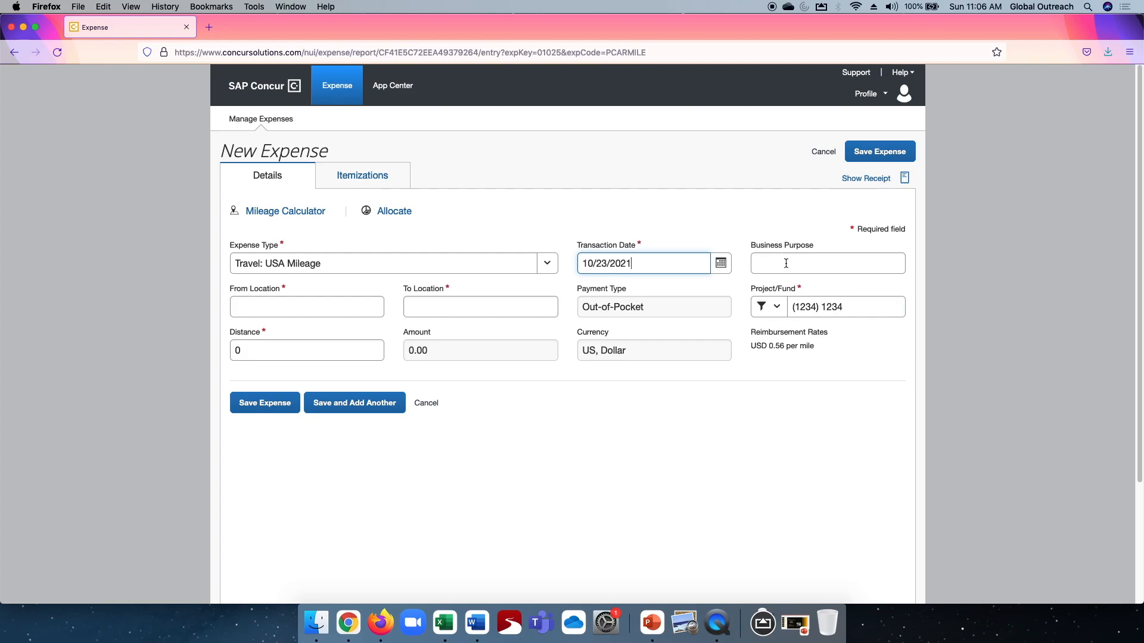
Enter Pontotoc as the mileage expense's starting location and Tupelo as its destination.
left_click(308, 309)
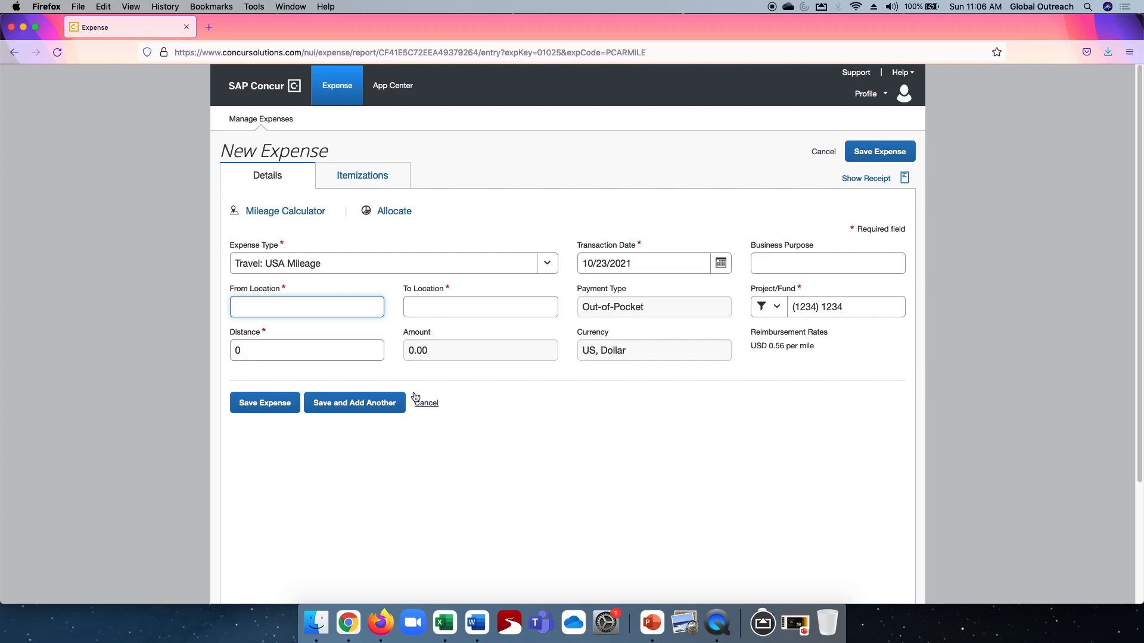
type("Ponoto")
key("BackSpace")
key("BackSpace")
key("BackSpace")
key("BackSpace")
key("BackSpace")
type("Pontotoc")
key("Tab")
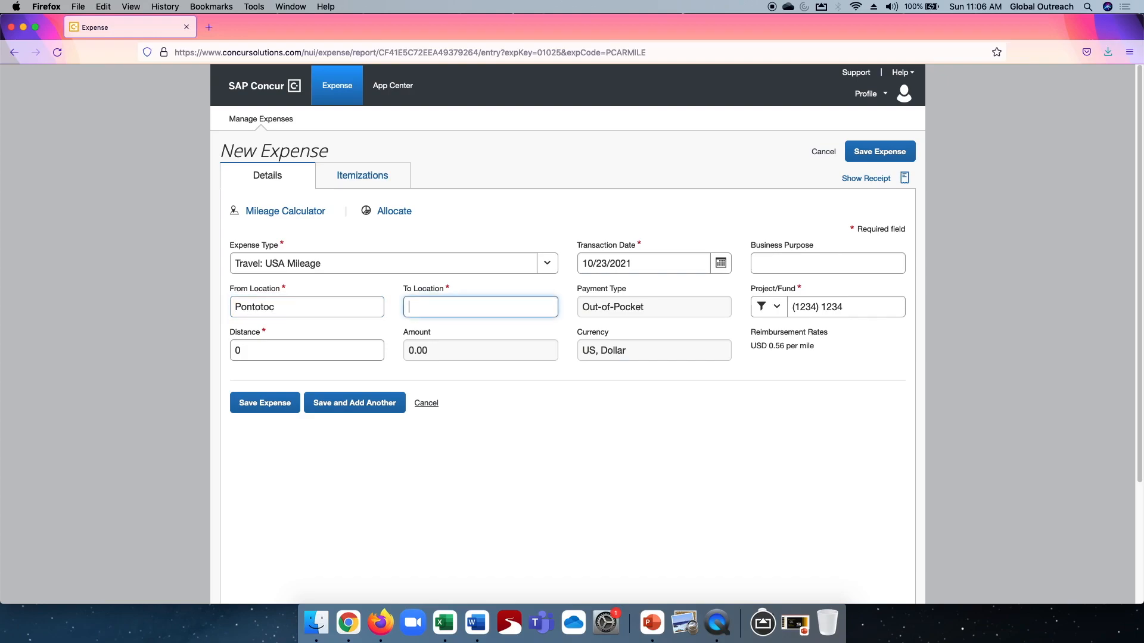
type("lo")
Set the mileage expense's distance to 164 miles and save the expense.
left_click(257, 352)
type("164")
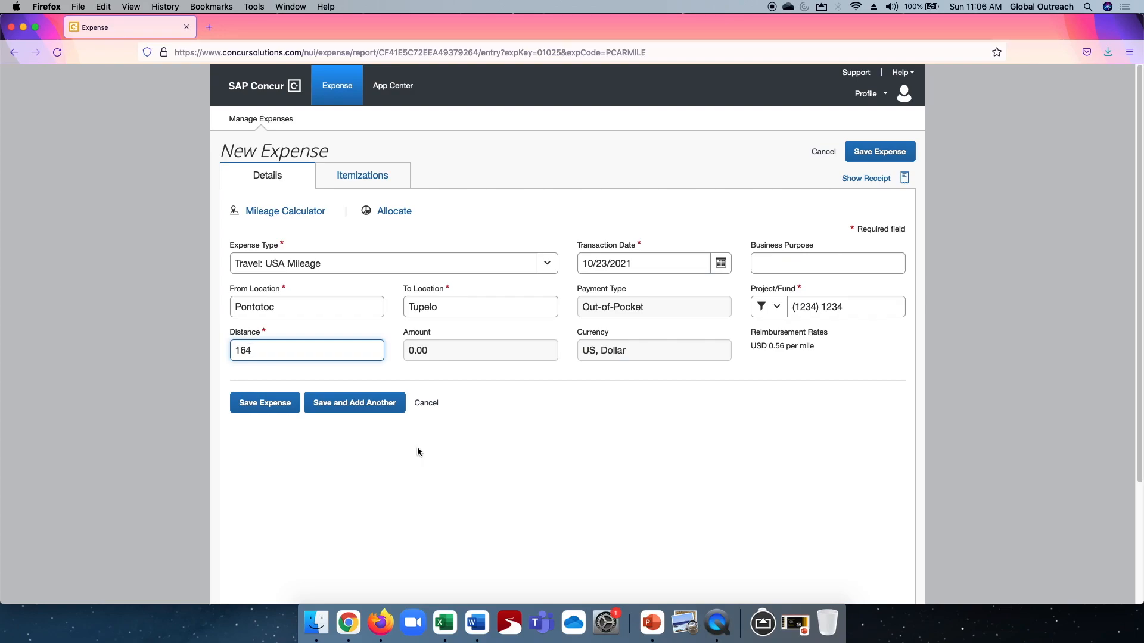
key("Tab")
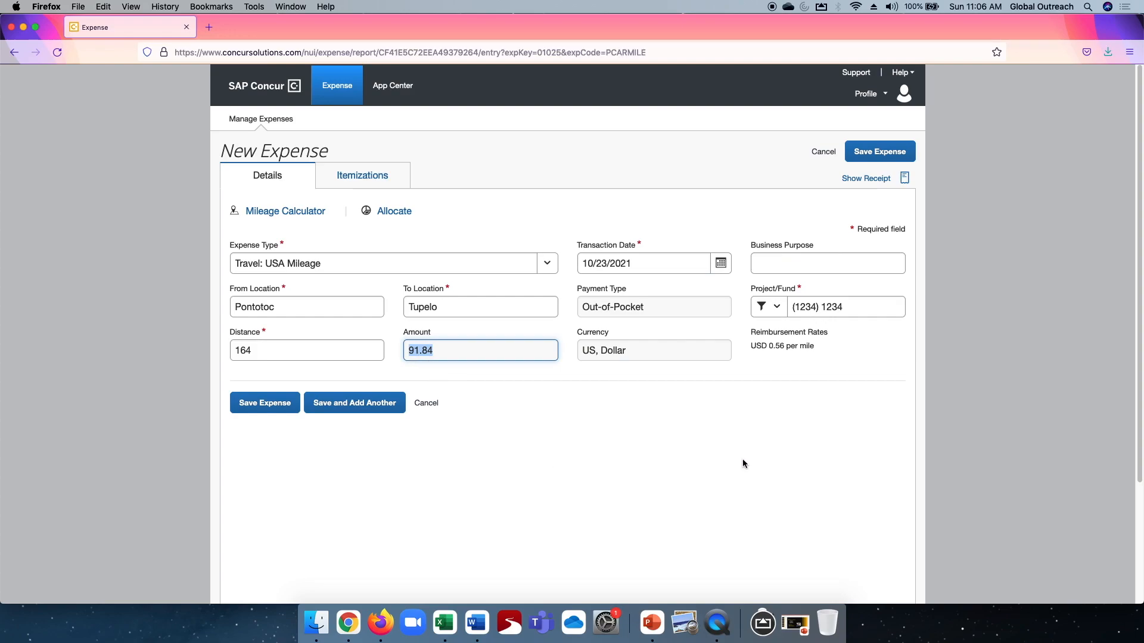
left_click(876, 151)
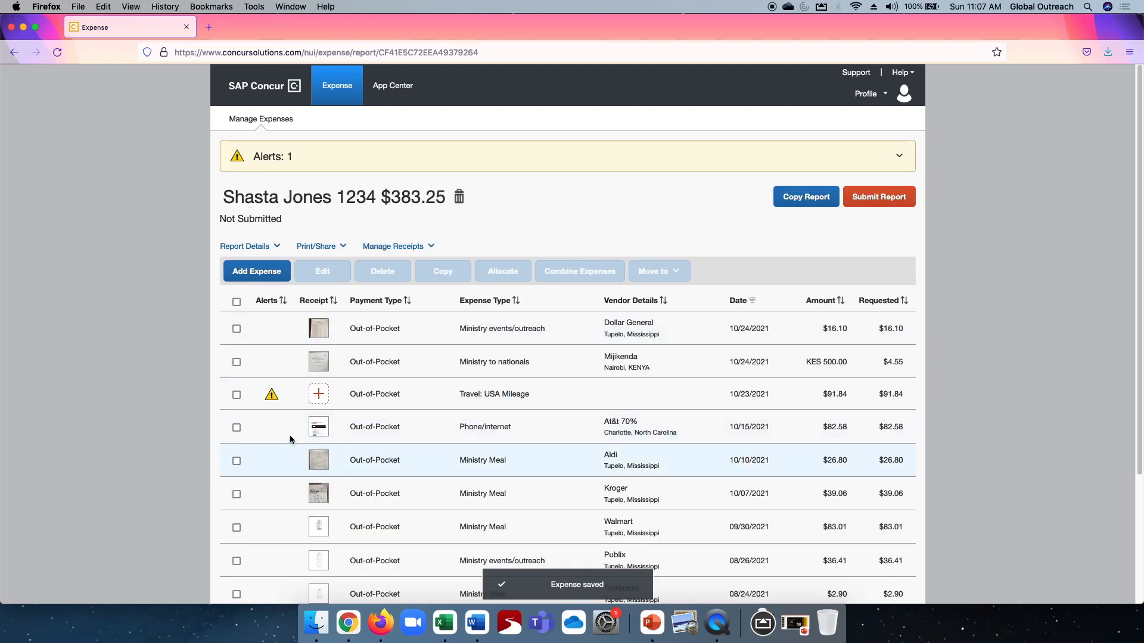
Check the alert on the 10/23/2021 Travel: USA Mileage expense.
left_click(272, 396)
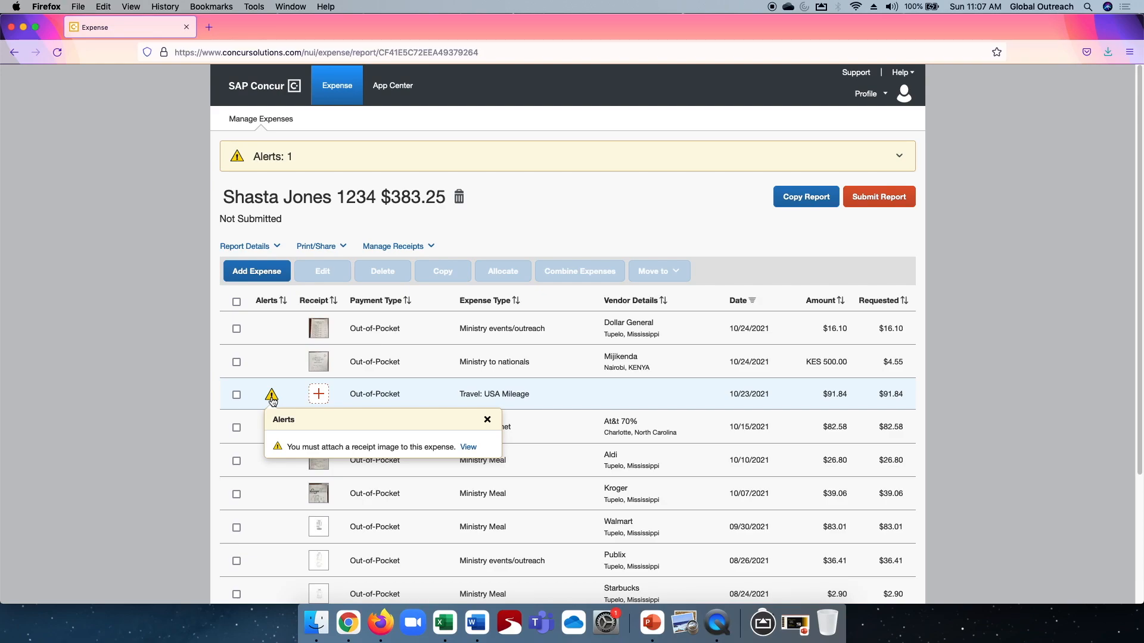
Leave the mileage expense's details and upload Mileage.jpg to the available receipts on the expense management page.
left_click(299, 391)
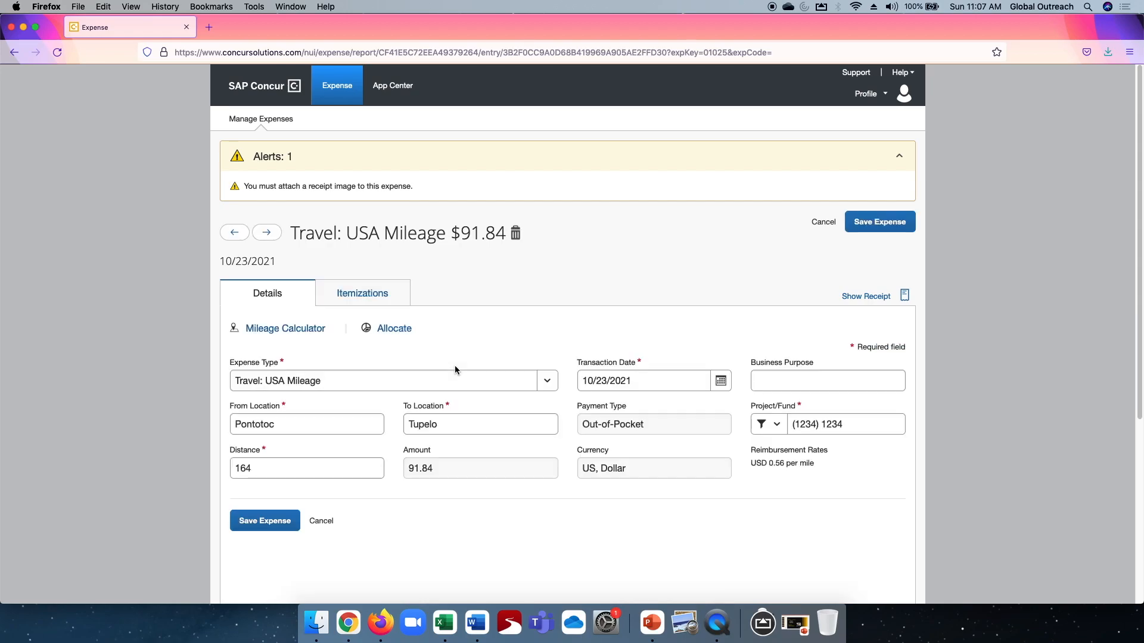
left_click(890, 224)
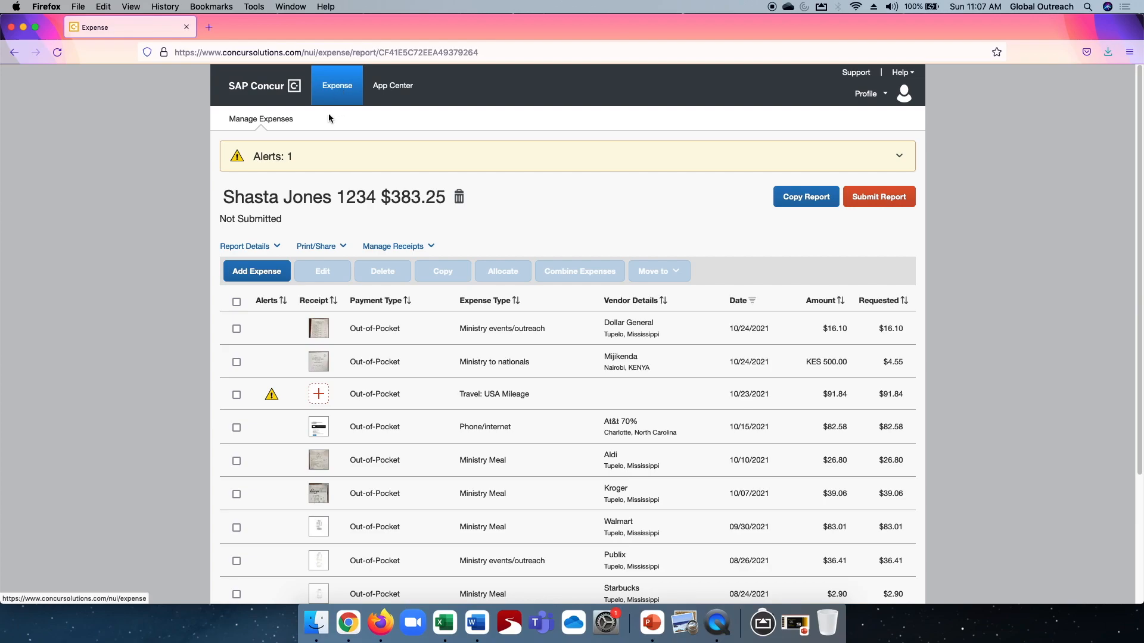
left_click(336, 90)
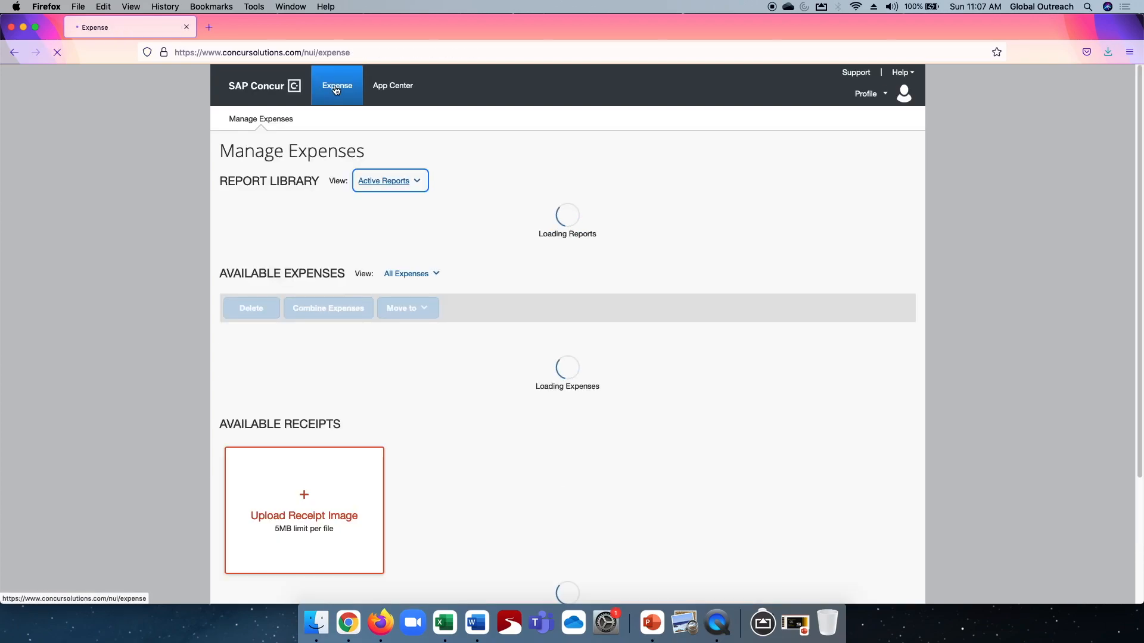
scroll(322, 361, "down", 5)
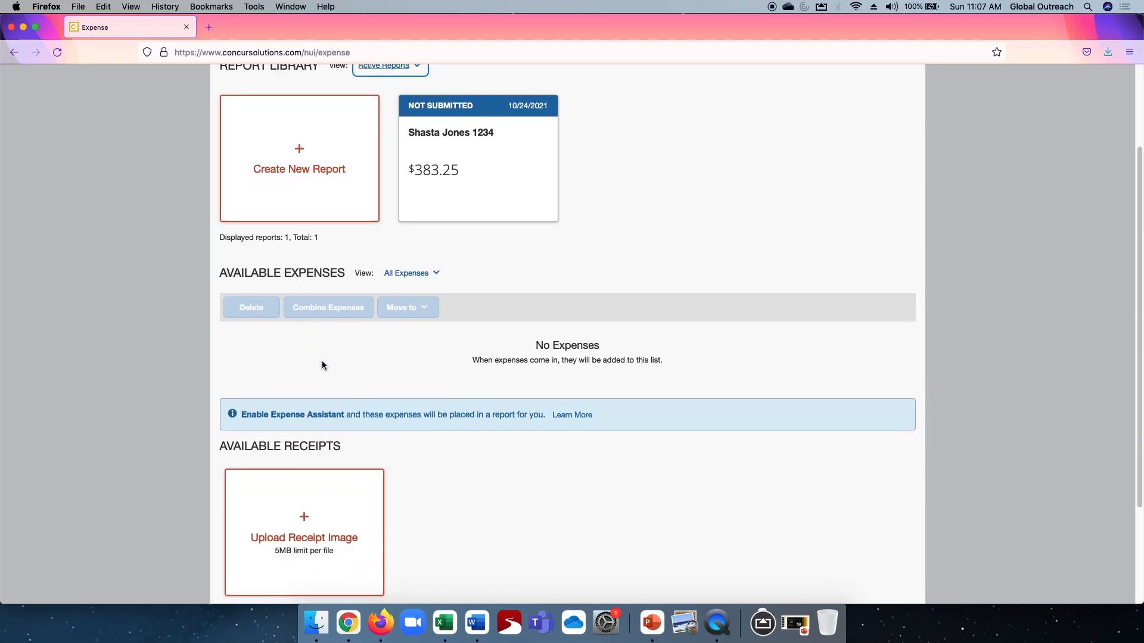
left_click(304, 393)
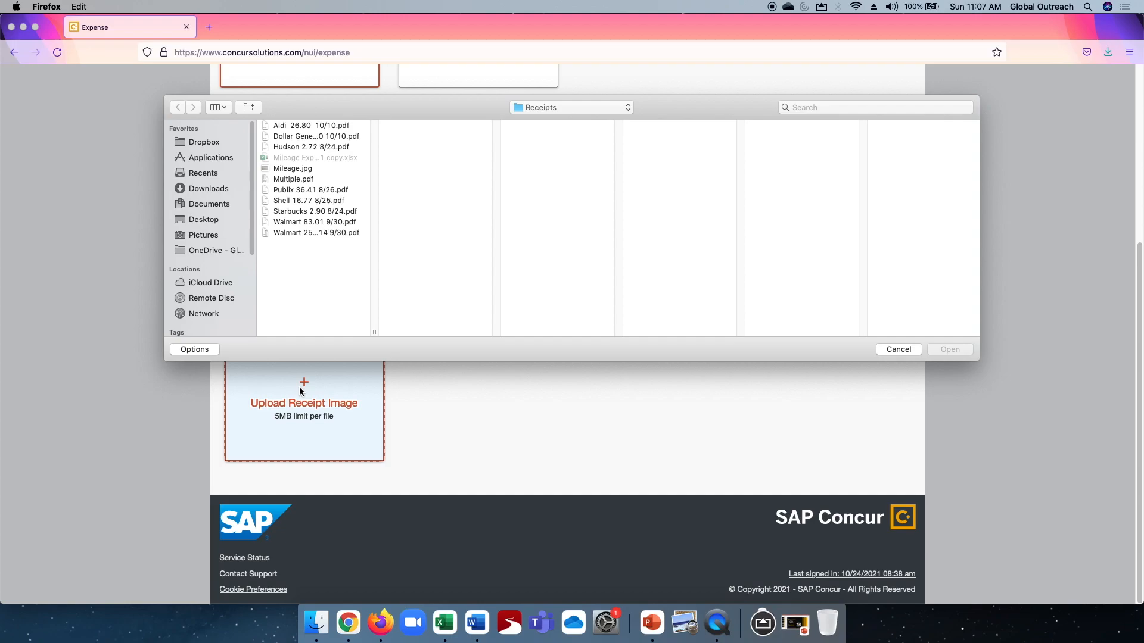
double_click(290, 169)
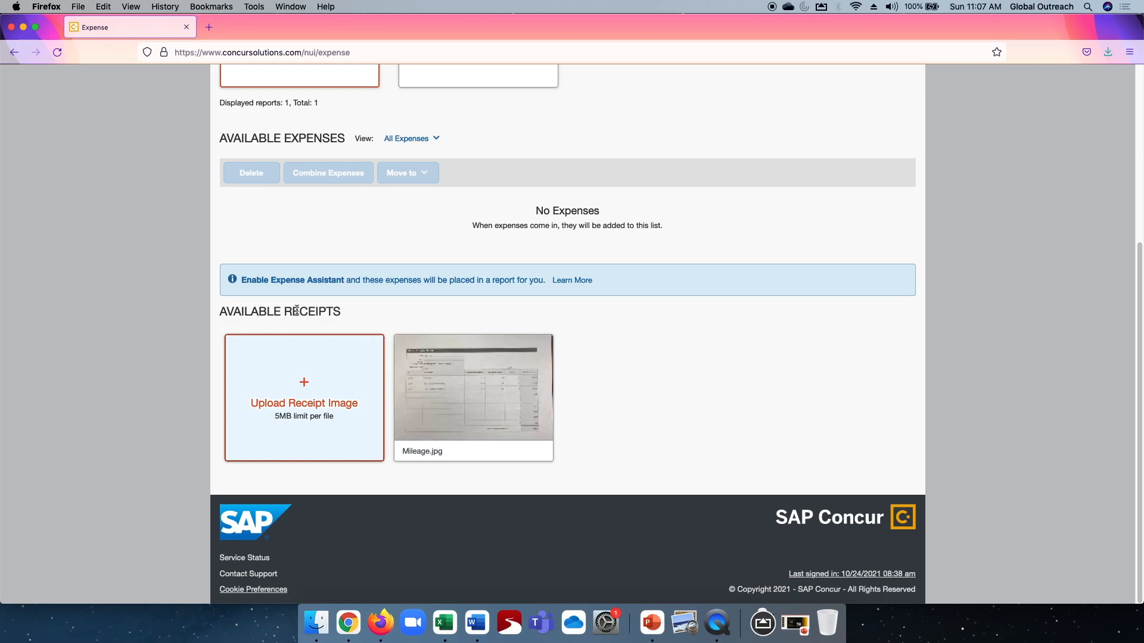
Reopen the unsubmitted report and attach the Mileage.jpg receipt to the 10/23/2021 Travel: USA Mileage expense.
scroll(662, 367, "up", 5)
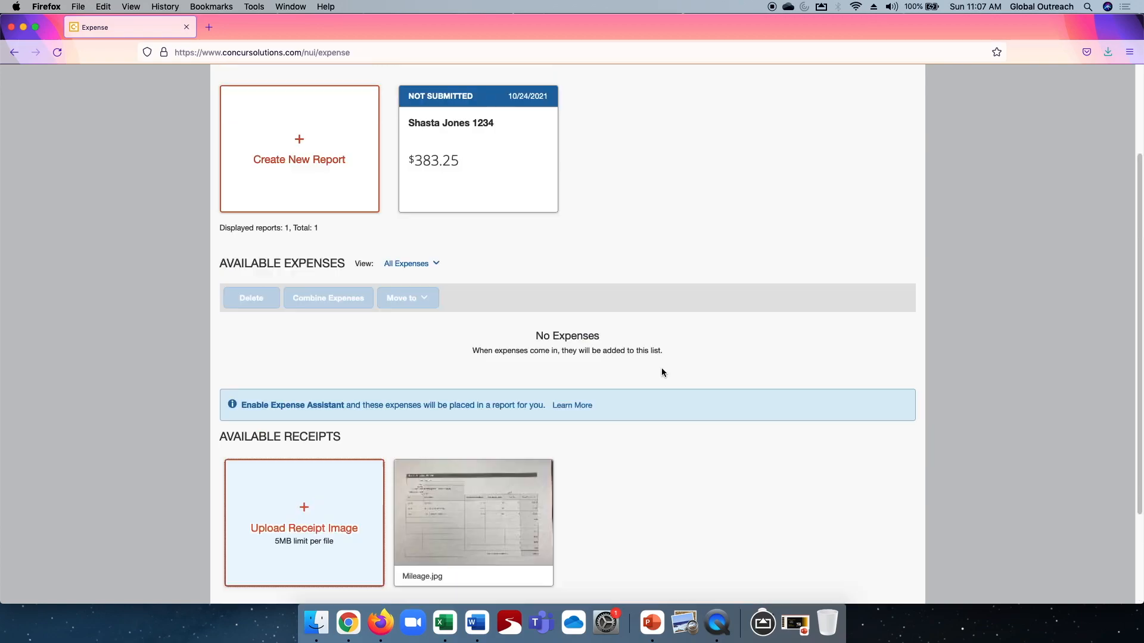
scroll(661, 366, "up", 2)
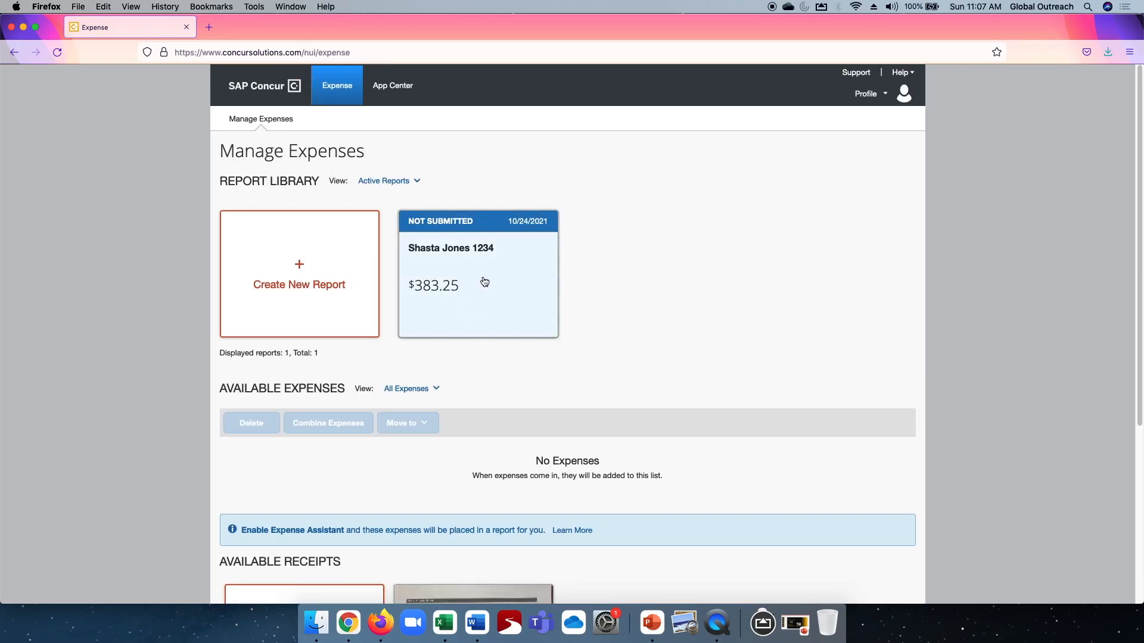
left_click(484, 279)
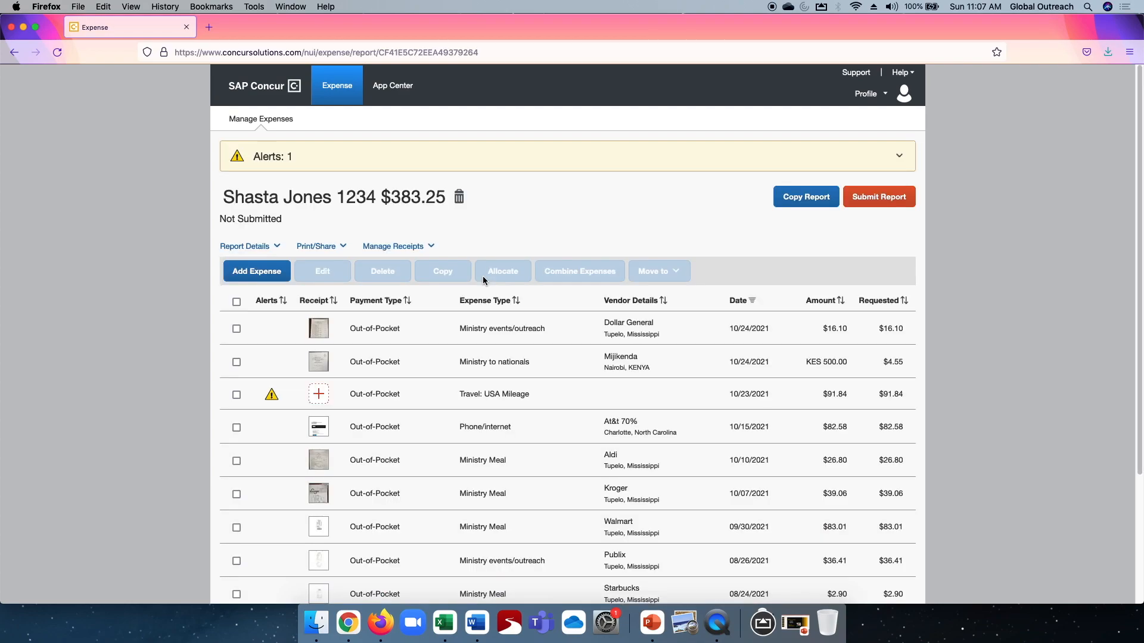
left_click(318, 396)
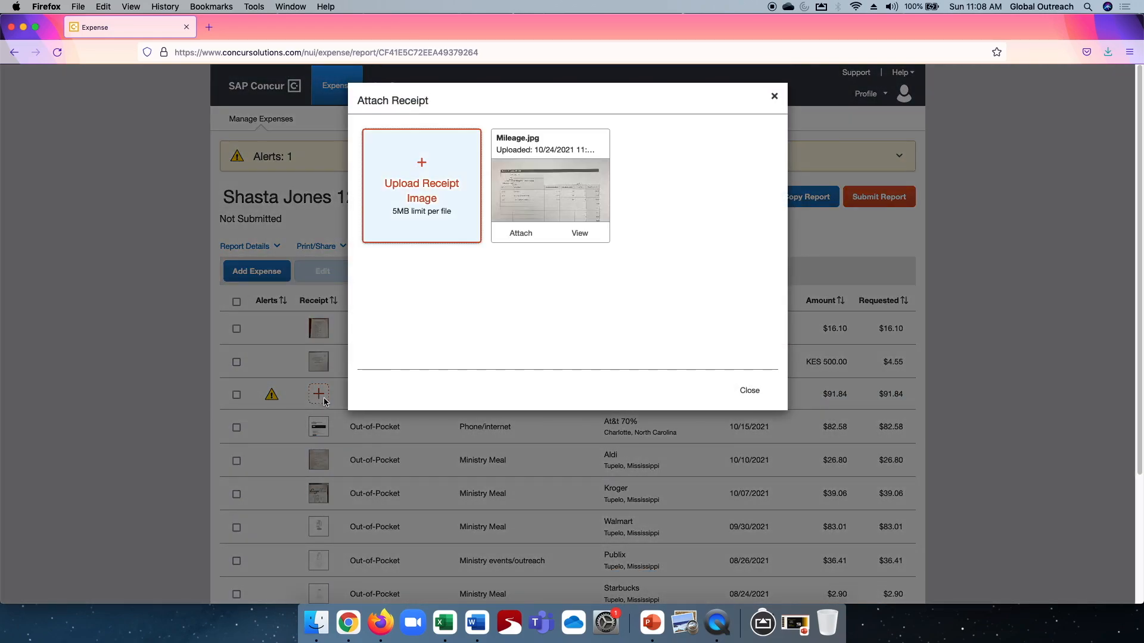
left_click(521, 234)
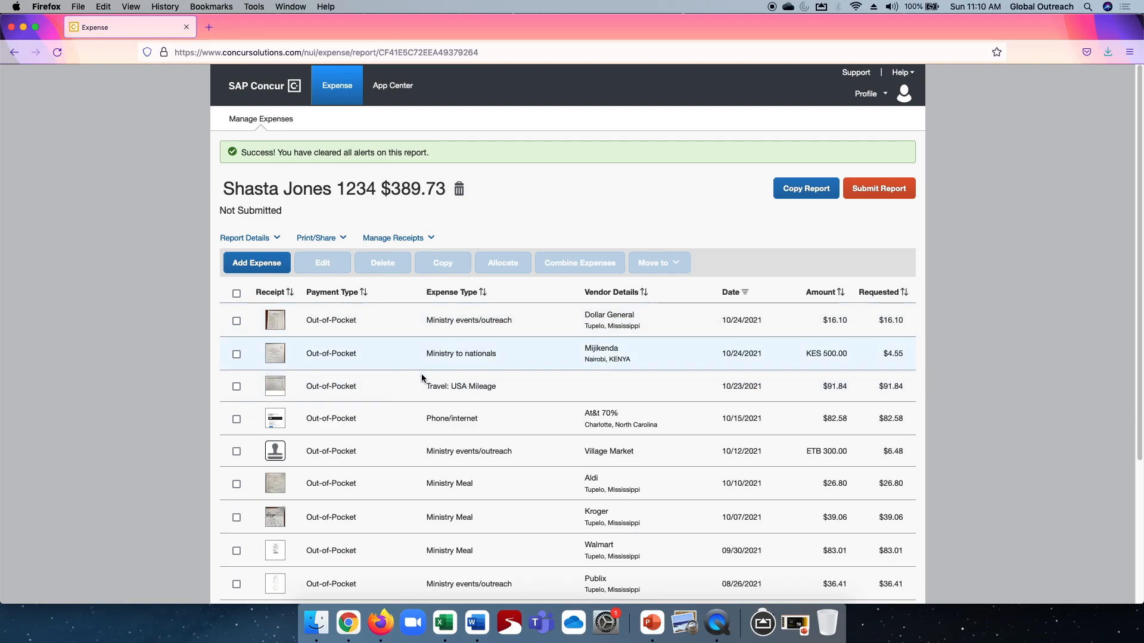
Move the 10/10/2021 Aldi Ministry Meal expense out of the report to Available Expenses.
left_click(237, 486)
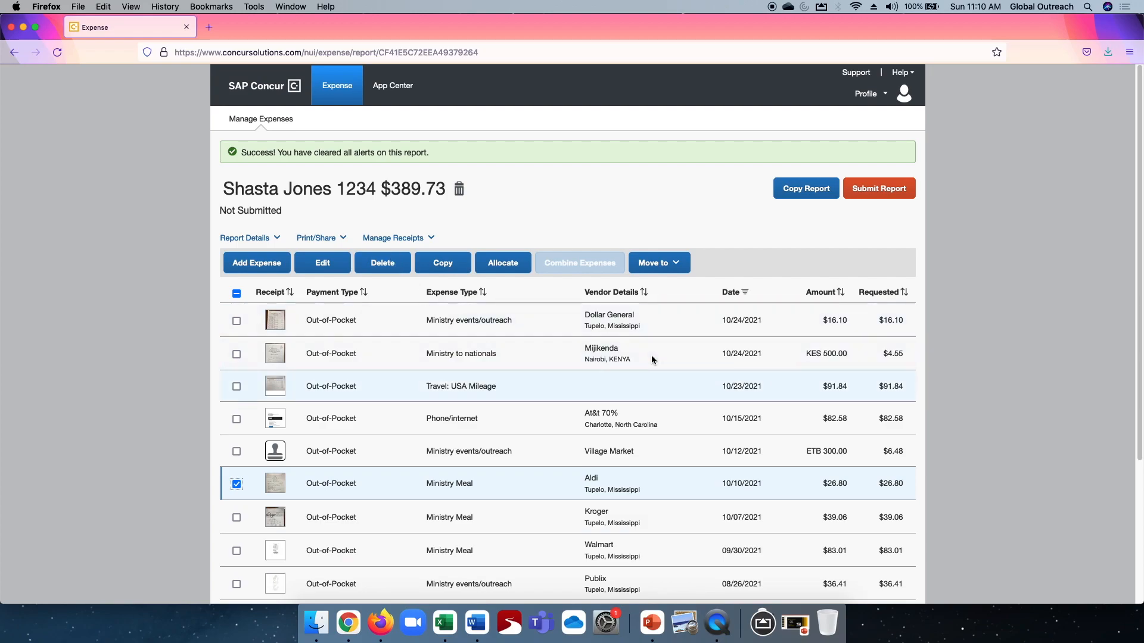
left_click(656, 266)
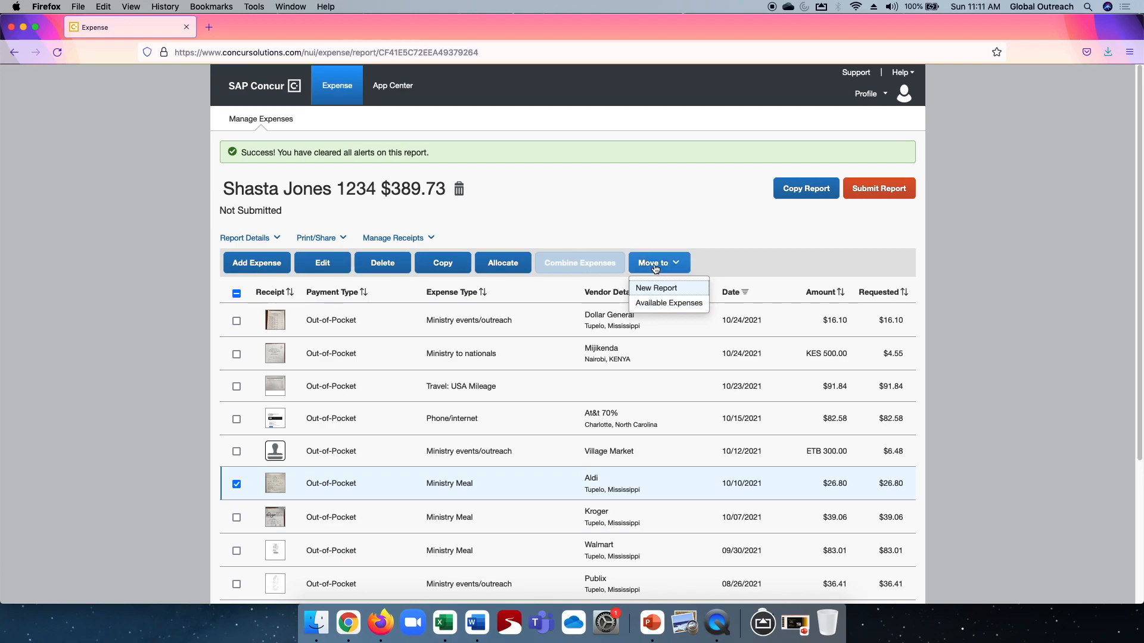
left_click(665, 303)
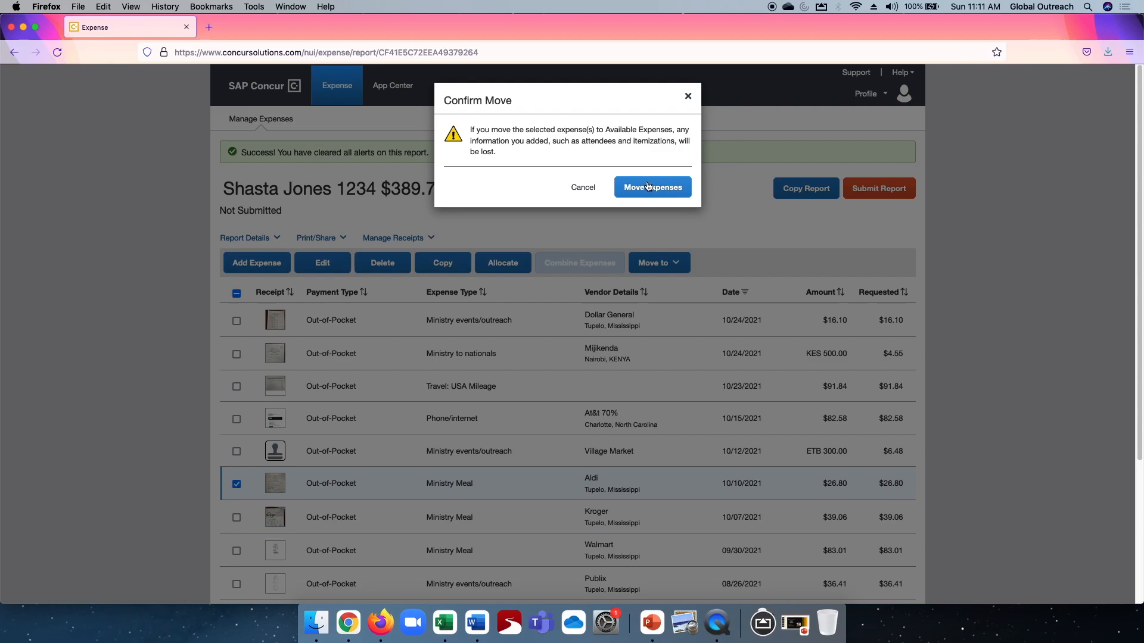
left_click(651, 187)
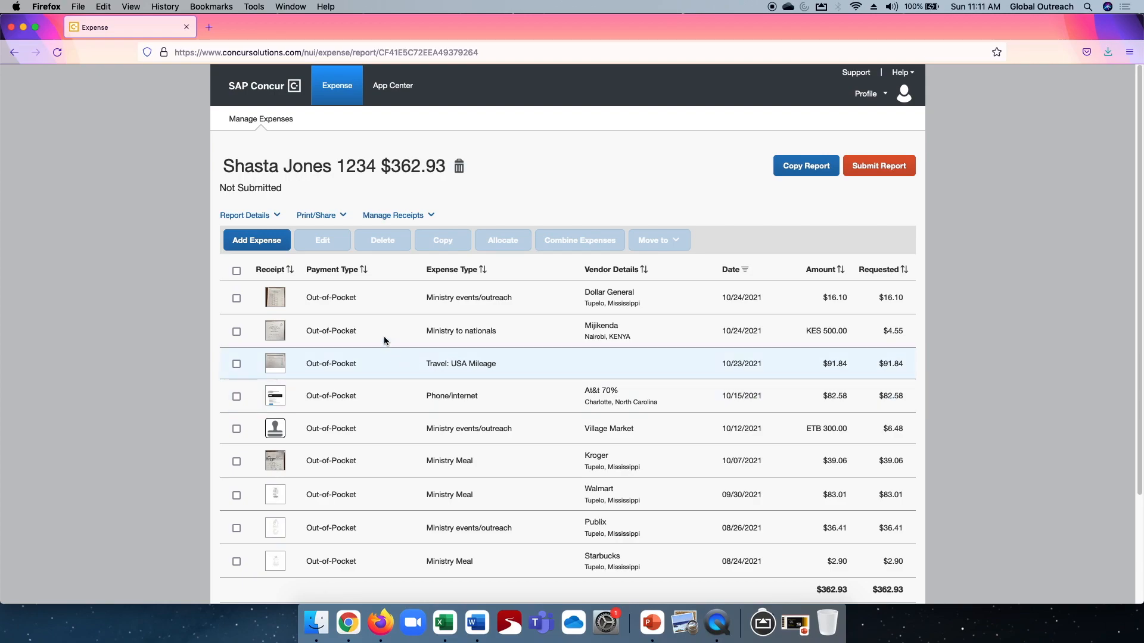
Review the comment about the deposit account in the report header and save the header.
left_click(240, 216)
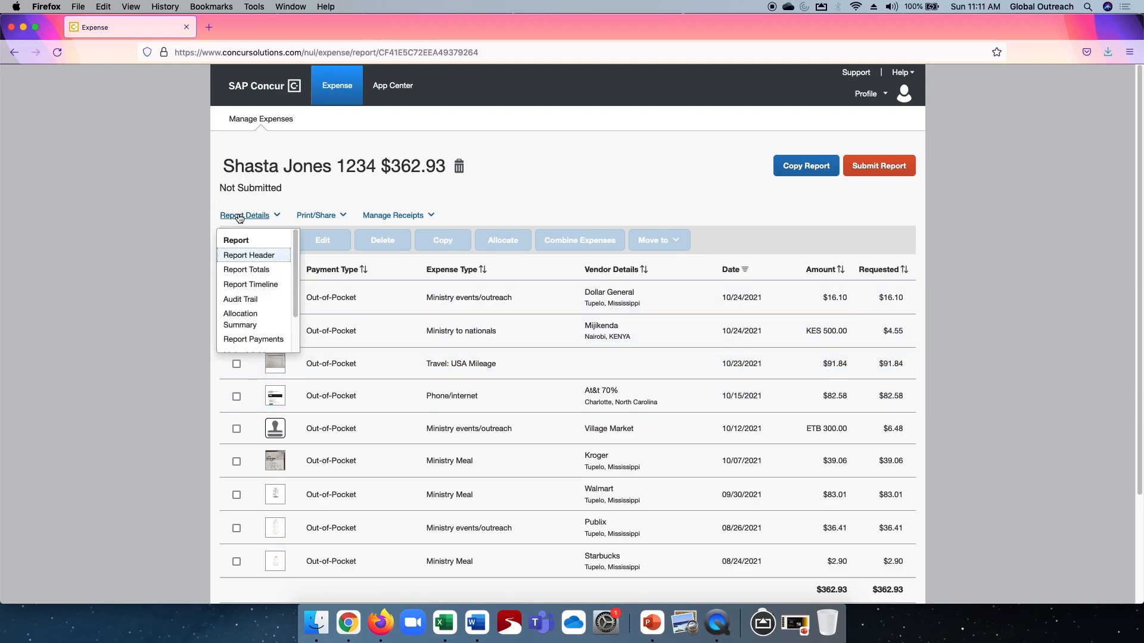
left_click(249, 257)
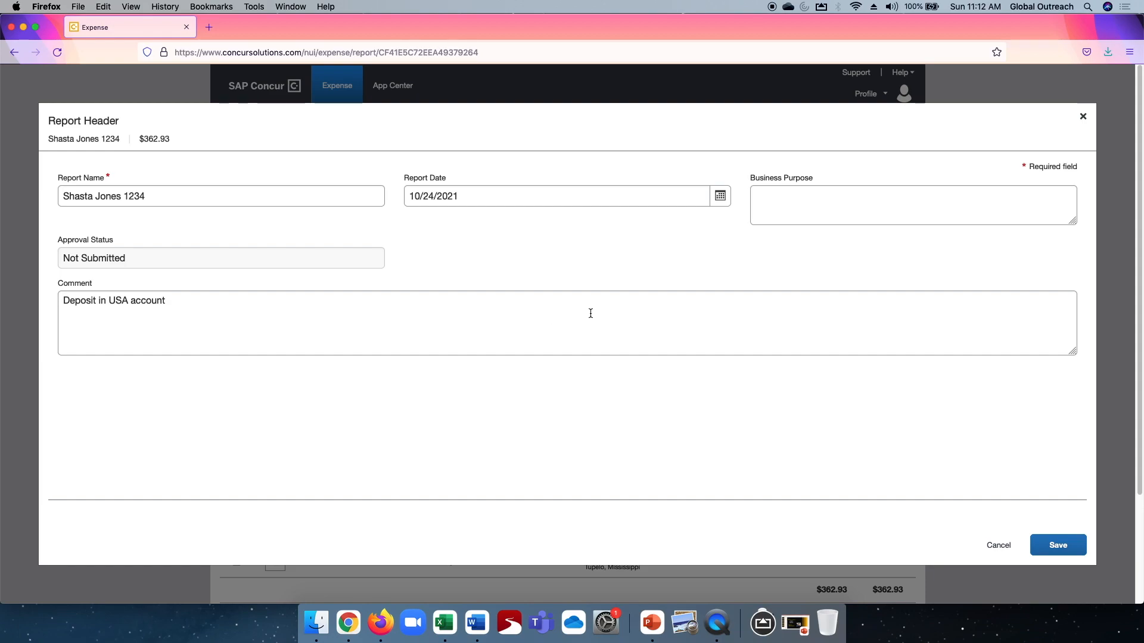
left_click(1064, 548)
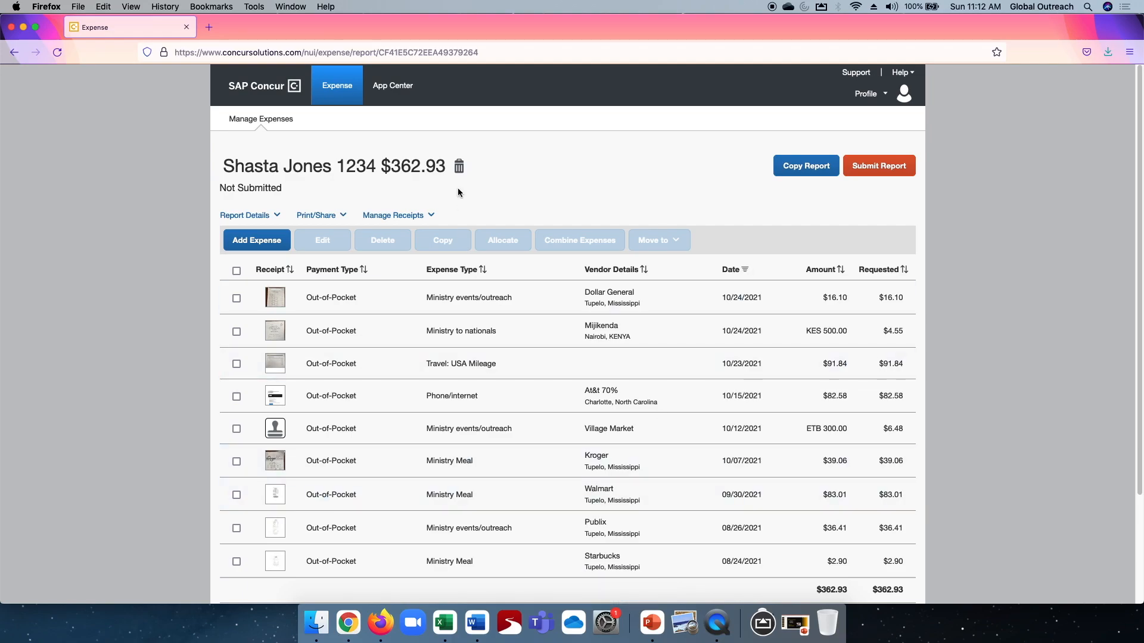
left_click(245, 215)
left_click(250, 256)
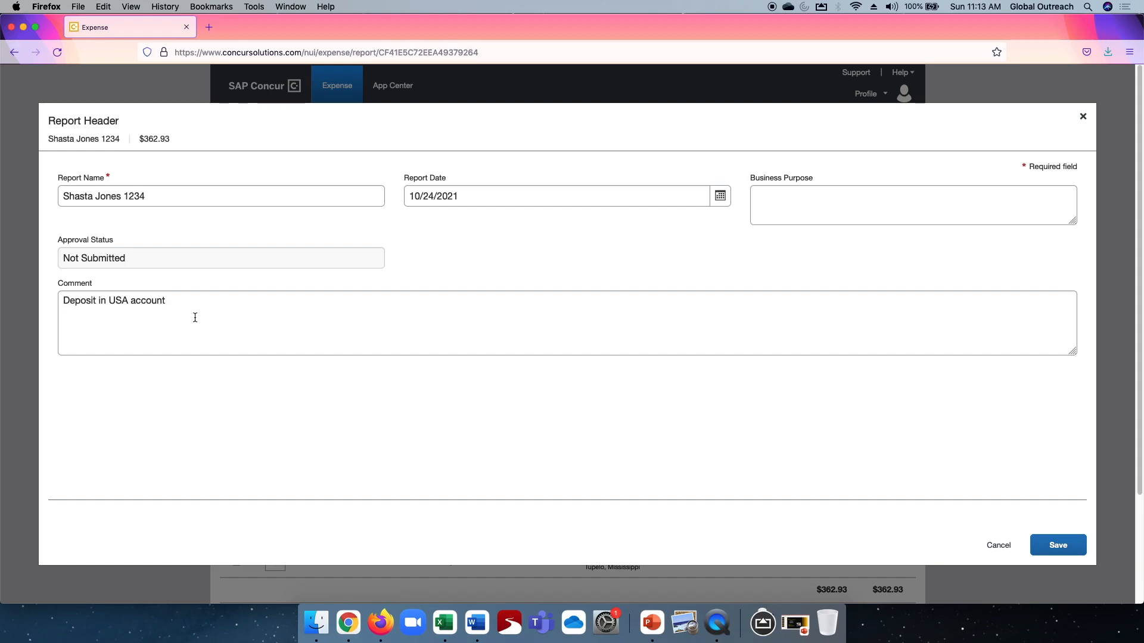
left_click(1065, 549)
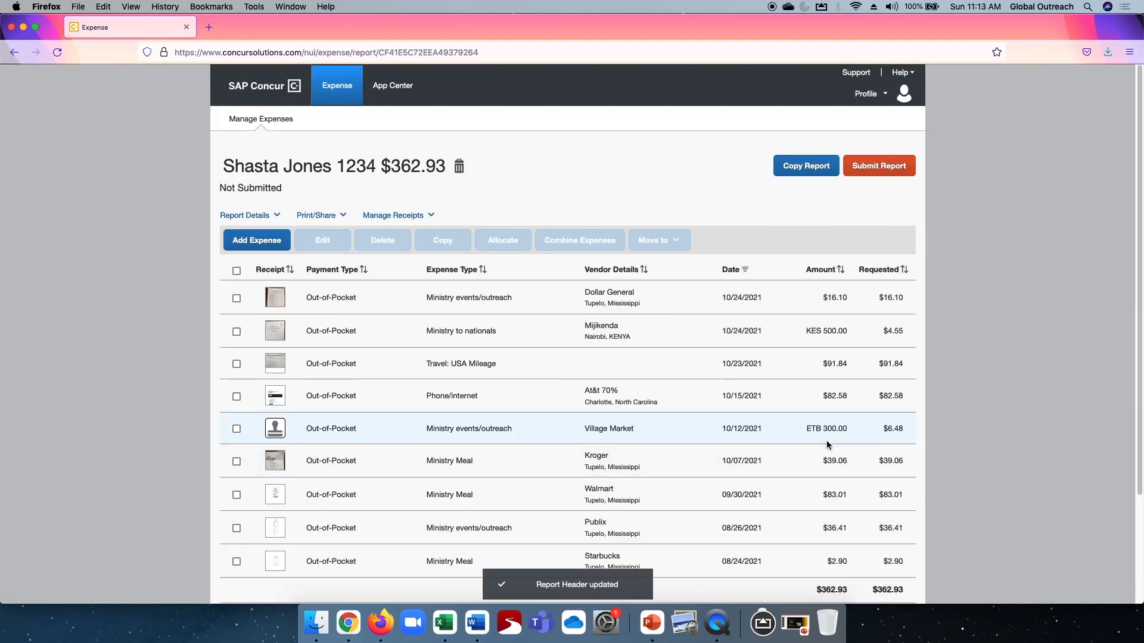
Submit the expense report, accepting its report totals, and dismiss the report status.
left_click(882, 169)
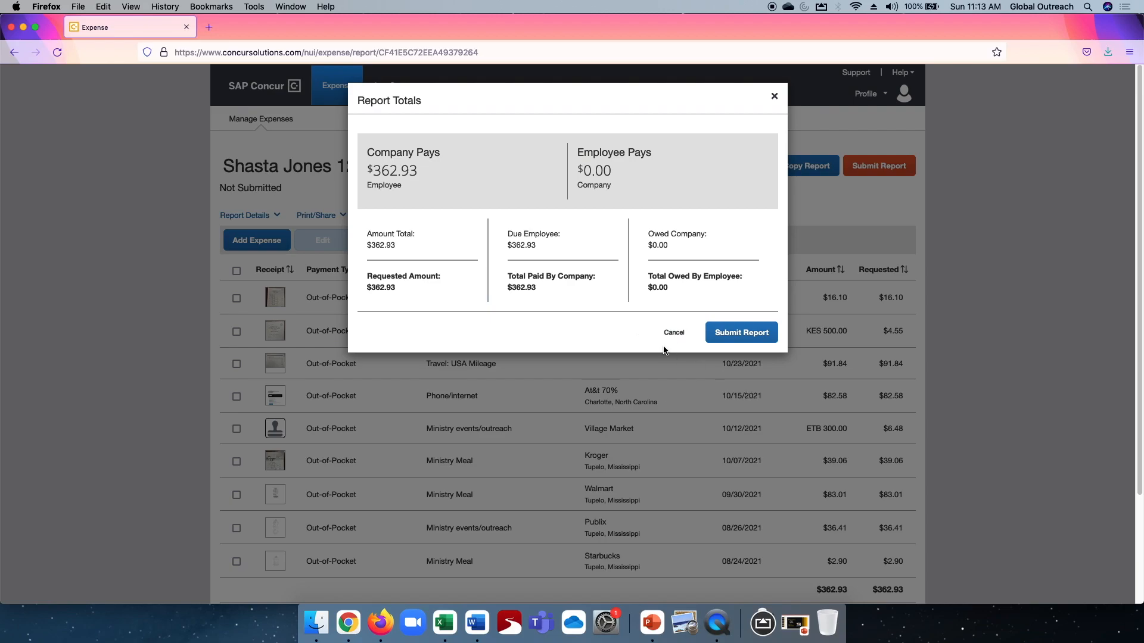
left_click(746, 334)
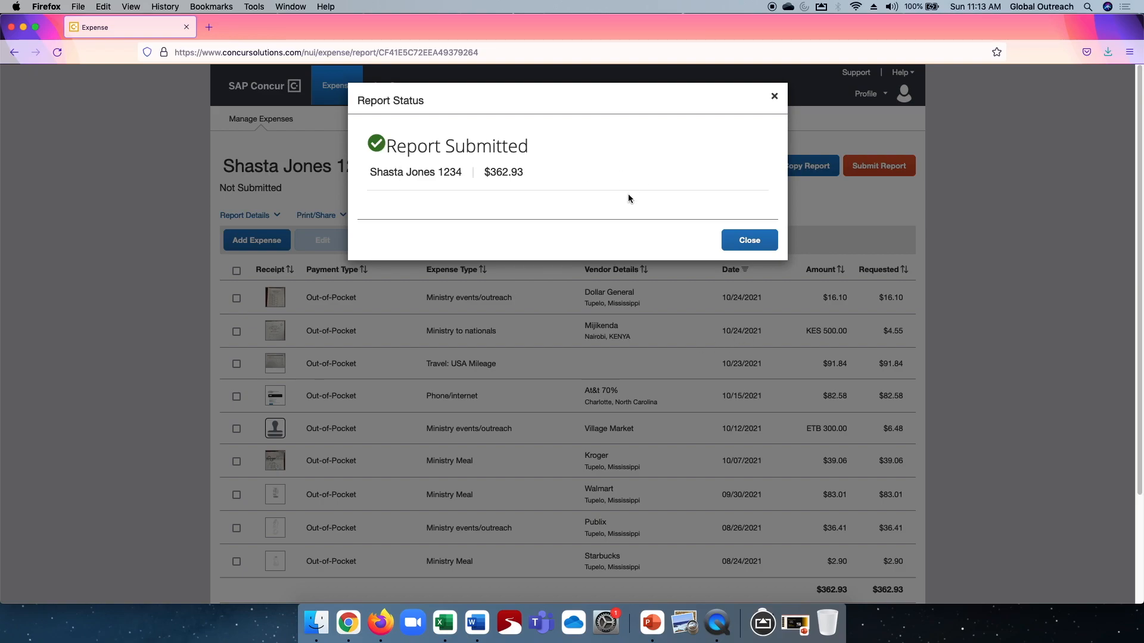
left_click(748, 241)
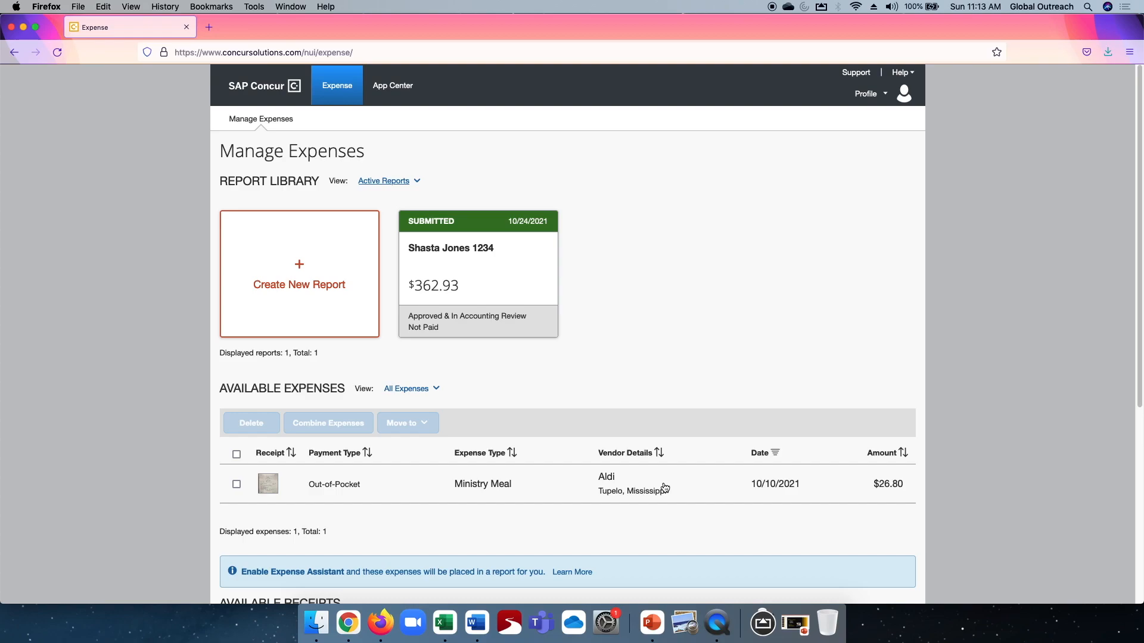
Open the submitted expense report from the report library and recall it.
left_click(489, 270)
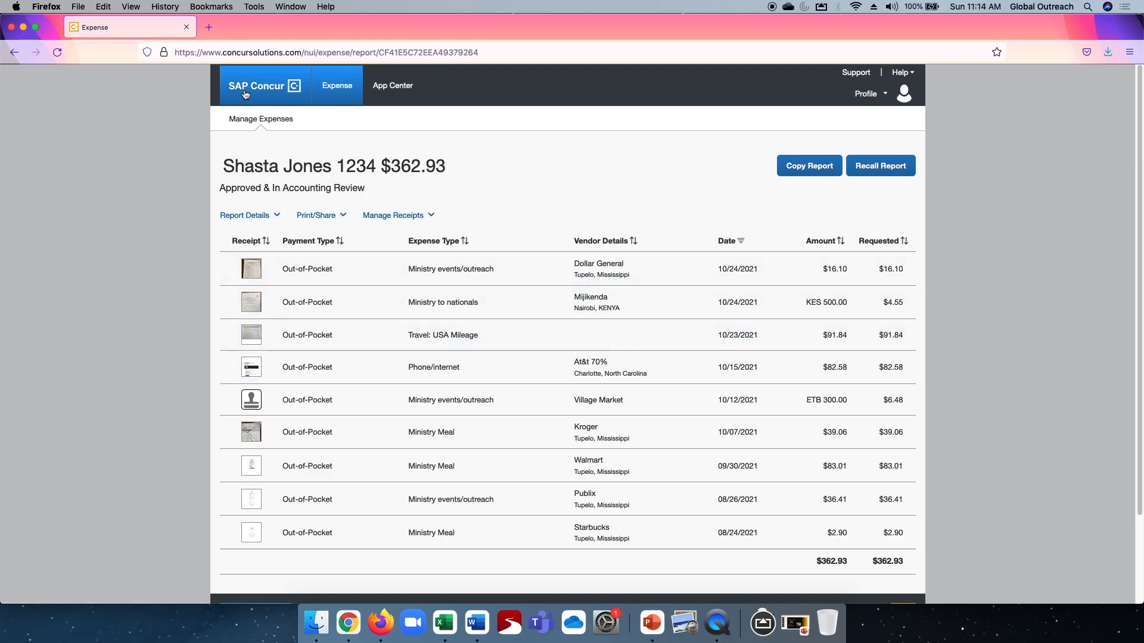
left_click(340, 92)
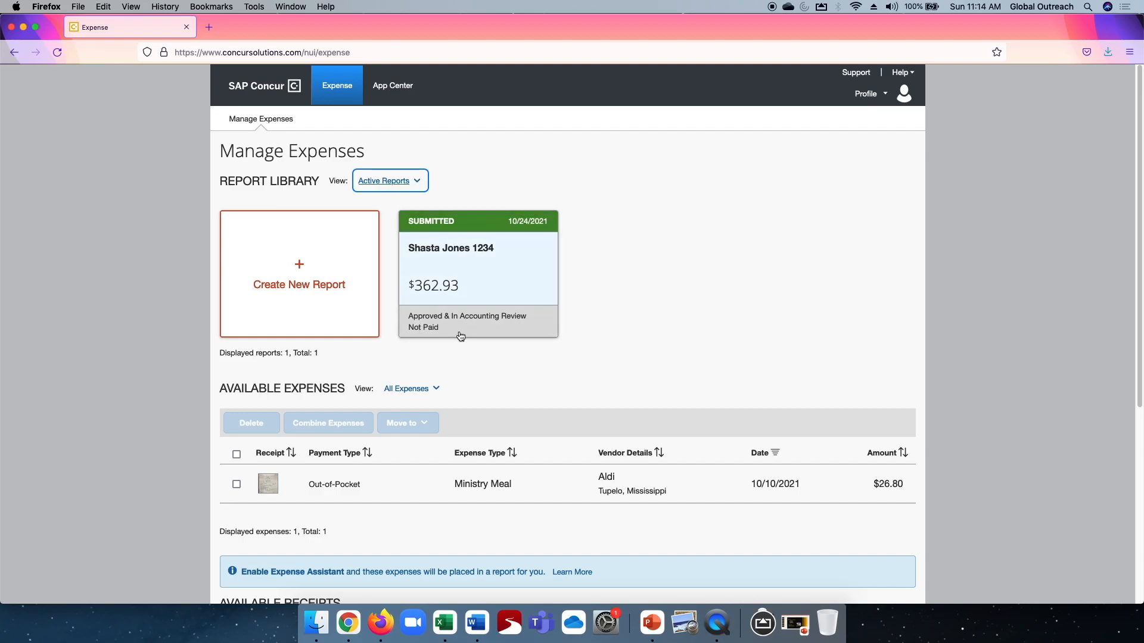
left_click(489, 275)
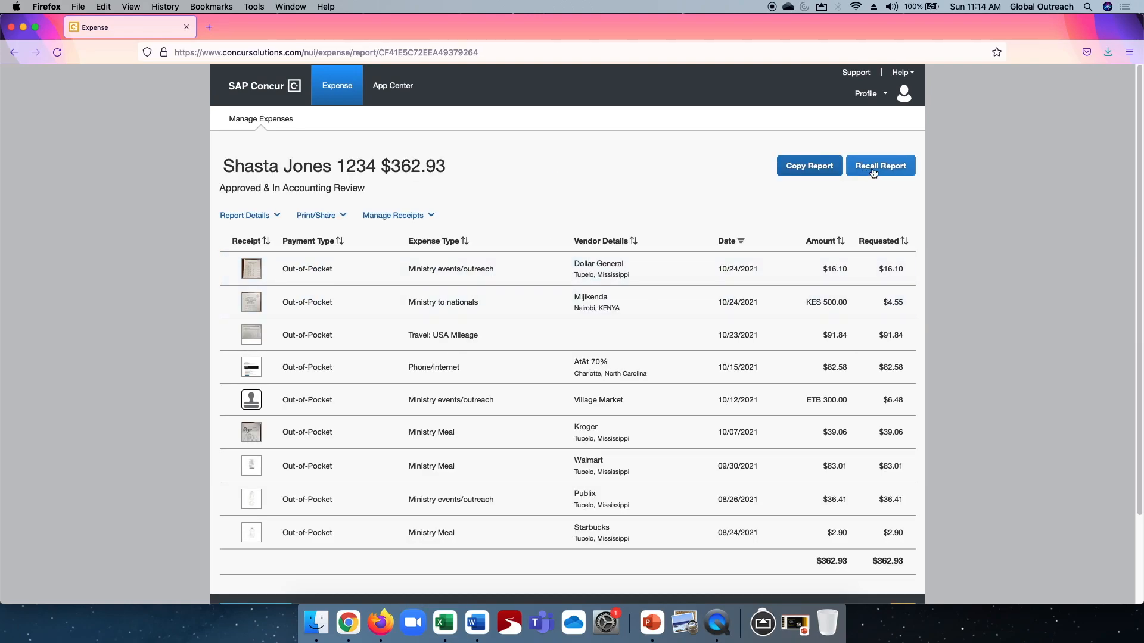
left_click(875, 169)
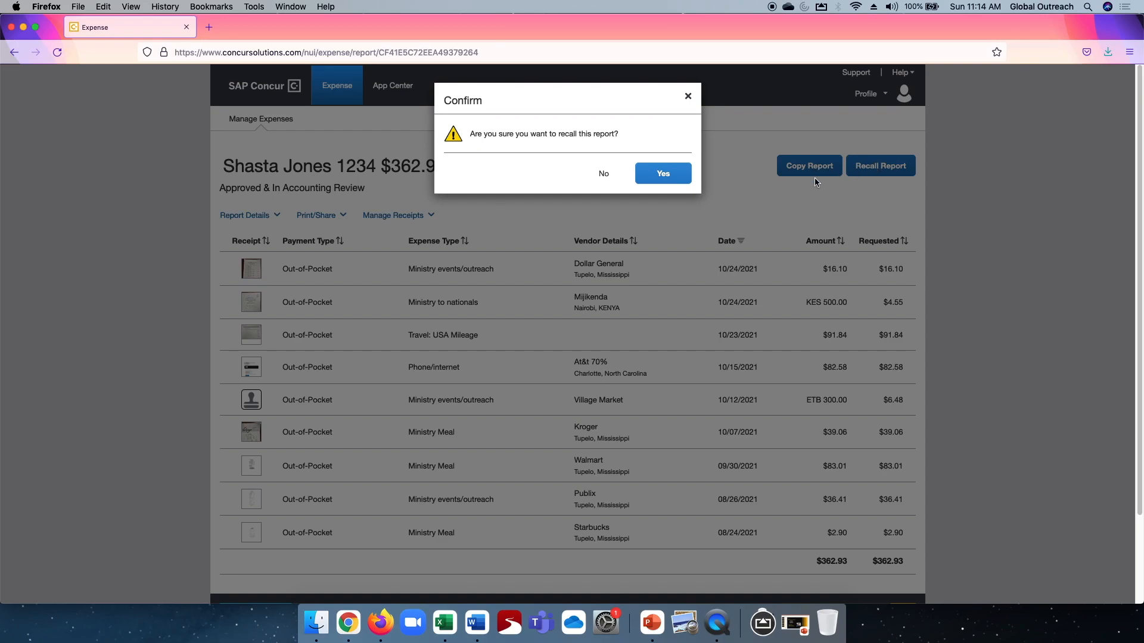
left_click(665, 173)
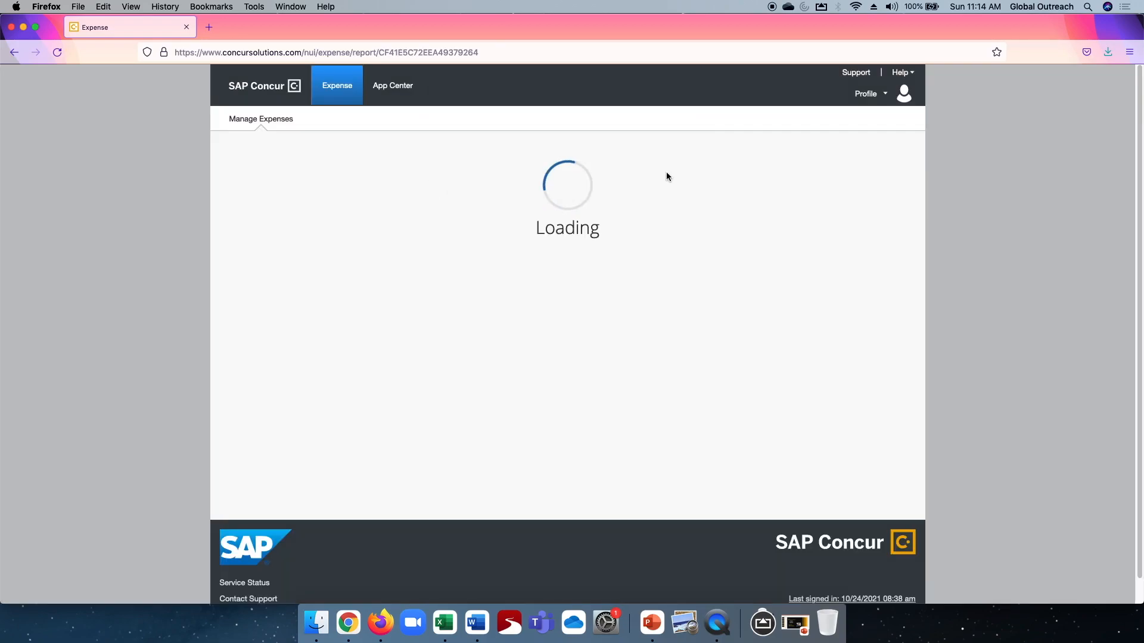